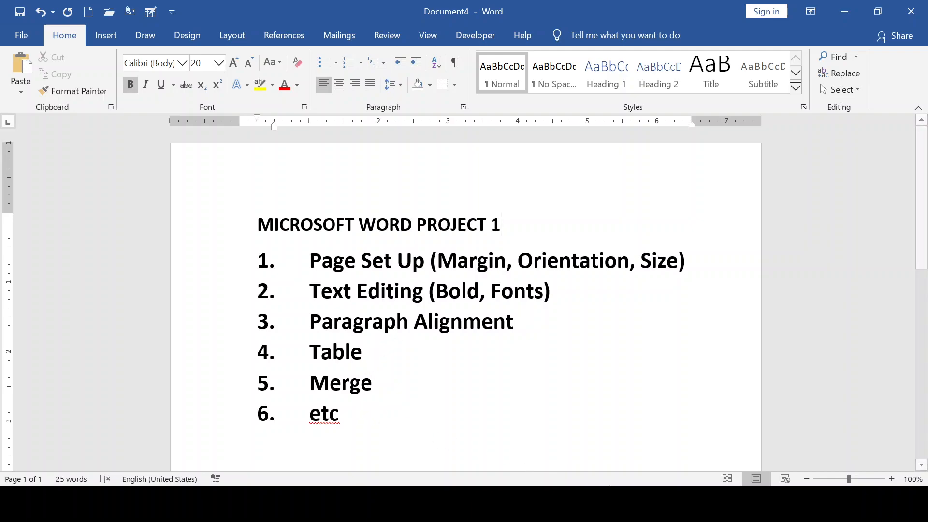
- Switch to the blank Document5 window from the Word taskbar previews
{"action": "mouse_move", "coordinate": [607, 435]}
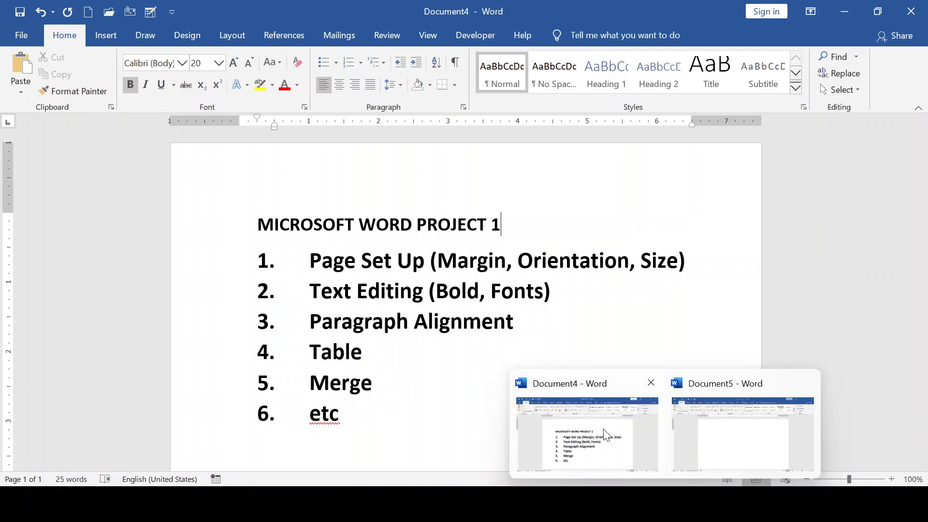
{"action": "left_click", "coordinate": [723, 447]}
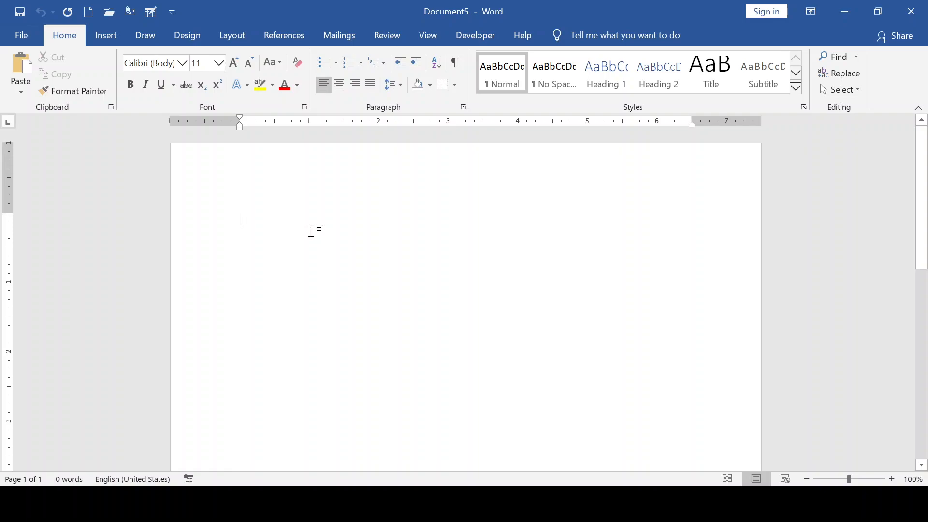
- Type 'CLASS :' followed by a long underscore blank, correcting the typos
{"action": "type", "text": "Cla"}
{"action": "key", "text": "BackSpace"}
{"action": "key", "text": "BackSpace"}
{"action": "type", "text": "lass"}
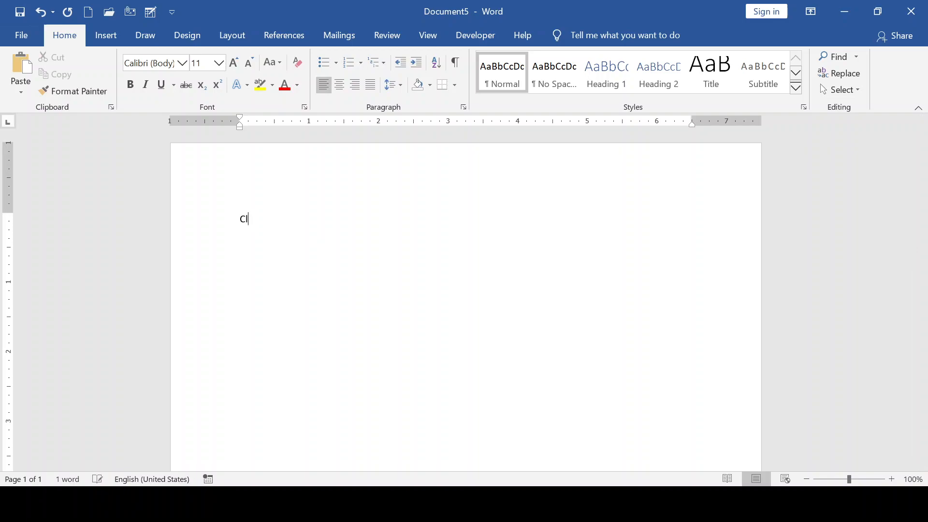
{"action": "key", "text": "BackSpace"}
{"action": "key", "text": "BackSpace"}
{"action": "key", "text": "BackSpace"}
{"action": "key", "text": "BackSpace"}
{"action": "type", "text": "LS"}
{"action": "key", "text": "BackSpace"}
{"action": "type", "text": "ASS :"}
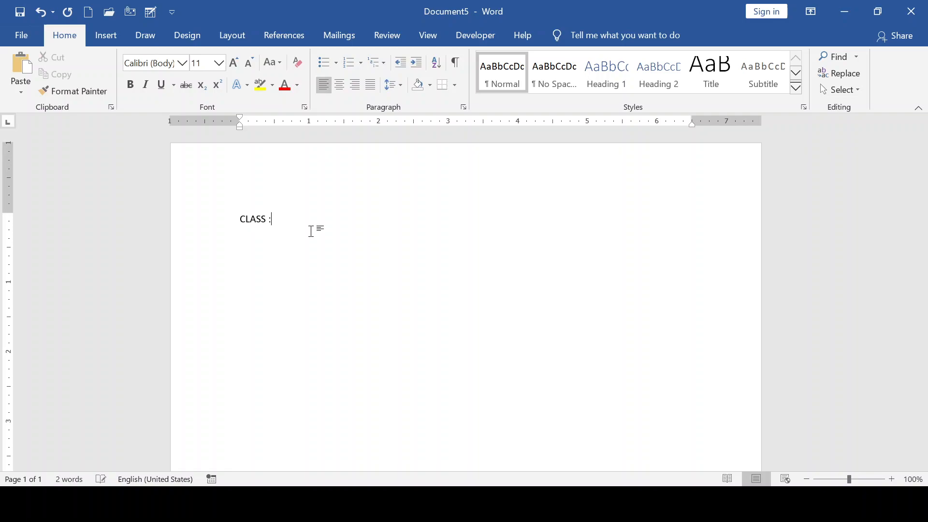
{"action": "type", "text": "___"}
{"action": "key", "text": "BackSpace"}
{"action": "key", "text": "BackSpace"}
{"action": "key", "text": "BackSpace"}
{"action": "type", "text": "_________________________________"}
- Add 'SUBJECT:' and 'DATE:' blanks, shortening the SUBJECT underscores so everything fits one line
{"action": "type", "text": "subject"}
{"action": "key", "text": "BackSpace"}
{"action": "key", "text": "BackSpace"}
{"action": "key", "text": "BackSpace"}
{"action": "key", "text": "BackSpace"}
{"action": "key", "text": "BackSpace"}
{"action": "key", "text": "BackSpace"}
{"action": "key", "text": "BackSpace"}
{"action": "type", "text": "SUBJECT"}
{"action": "type", "text": ":N"}
{"action": "key", "text": "BackSpace"}
{"action": "type", "text": "_____________________________________________"}
{"action": "type", "text": "DATE"}
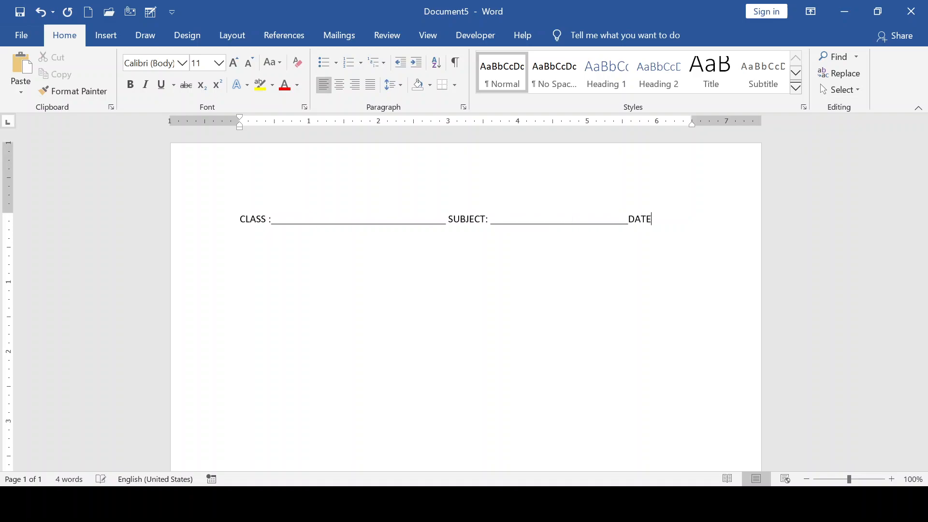
{"action": "type", "text": ": ___________"}
{"action": "key", "text": "BackSpace"}
{"action": "key", "text": "BackSpace"}
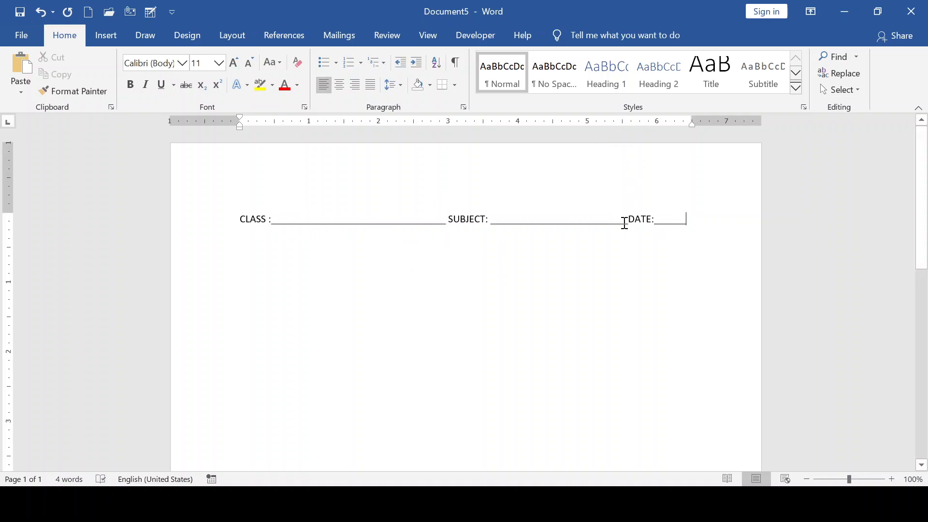
{"action": "left_click", "coordinate": [625, 221]}
{"action": "key", "text": "BackSpace"}
{"action": "key", "text": "BackSpace"}
{"action": "key", "text": "BackSpace"}
{"action": "key", "text": "BackSpace"}
{"action": "key", "text": "BackSpace"}
{"action": "key", "text": "BackSpace"}
{"action": "key", "text": "BackSpace"}
{"action": "key", "text": "BackSpace"}
{"action": "key", "text": "BackSpace"}
{"action": "key", "text": "BackSpace"}
{"action": "key", "text": "BackSpace"}
{"action": "key", "text": "BackSpace"}
{"action": "key", "text": "BackSpace"}
{"action": "key", "text": "BackSpace"}
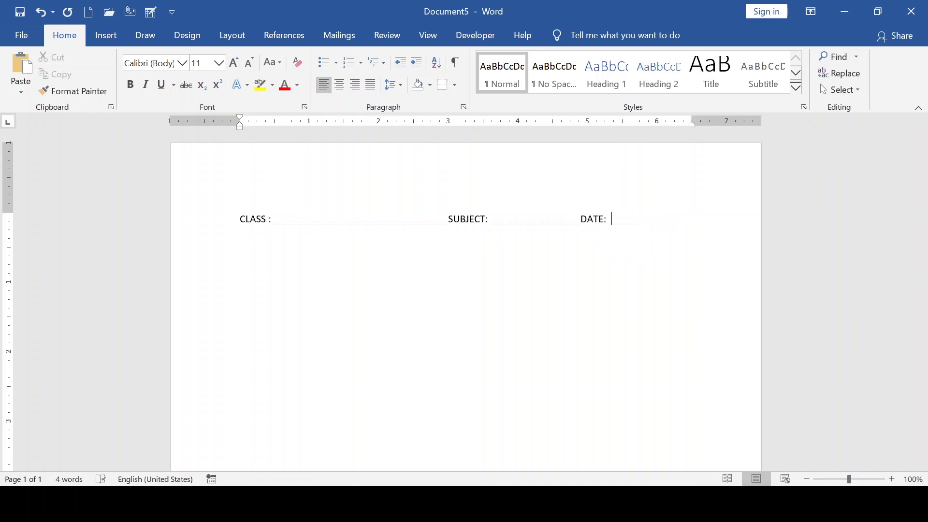
{"action": "type", "text": "________________"}
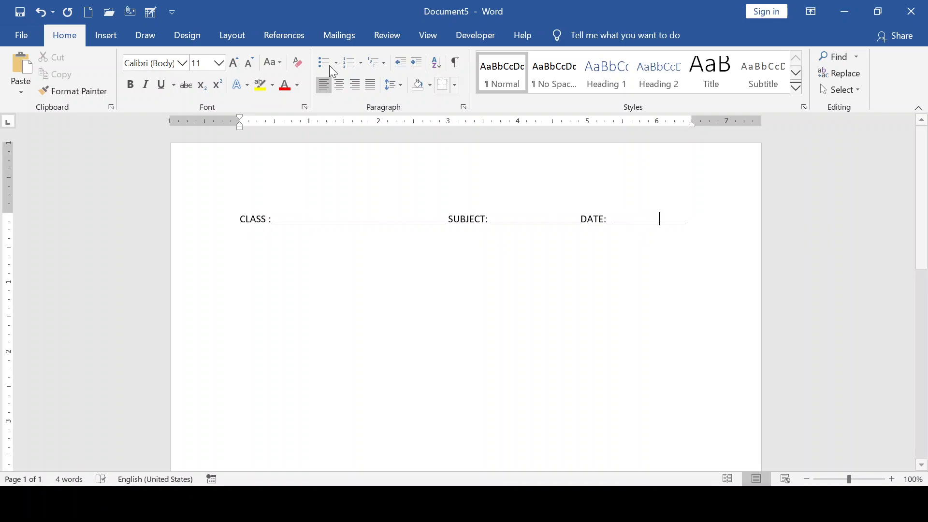
- Set Narrow margins, Landscape orientation and A4 paper size for the page
{"action": "left_click", "coordinate": [110, 40]}
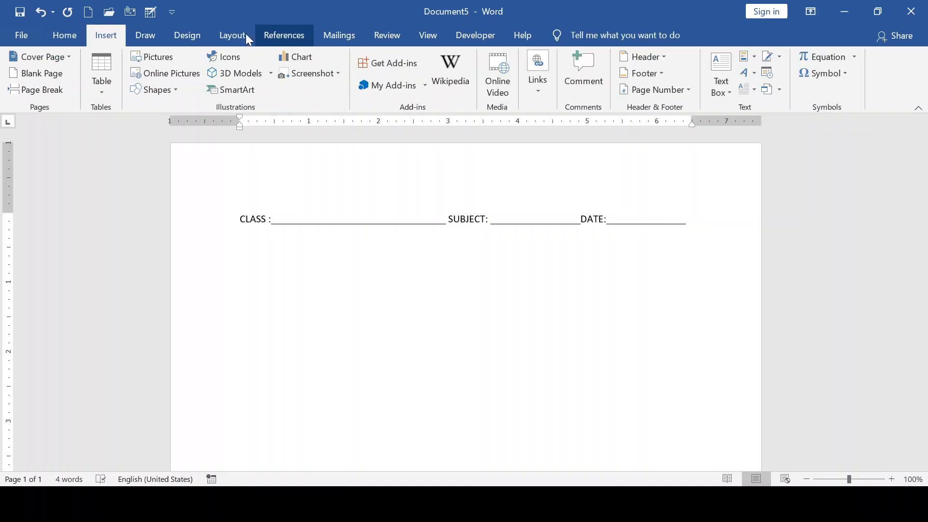
{"action": "left_click", "coordinate": [229, 35]}
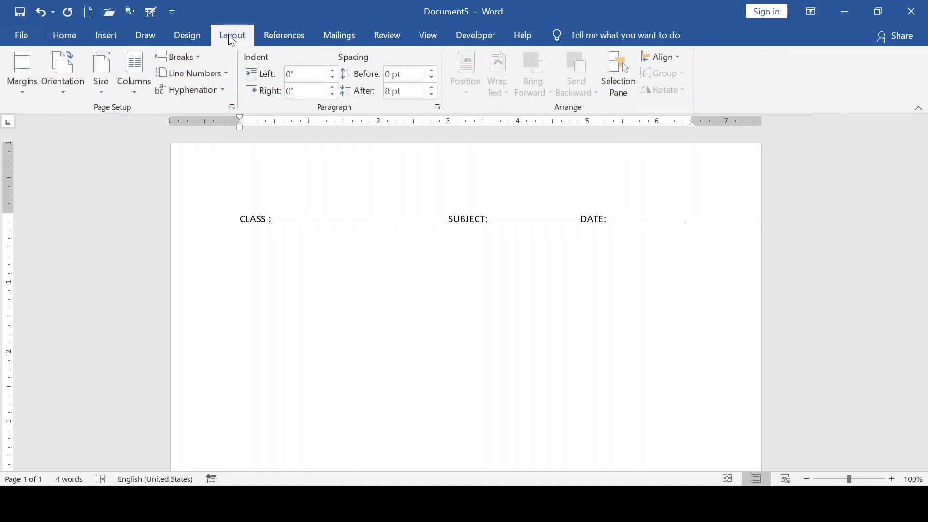
{"action": "left_click", "coordinate": [19, 90]}
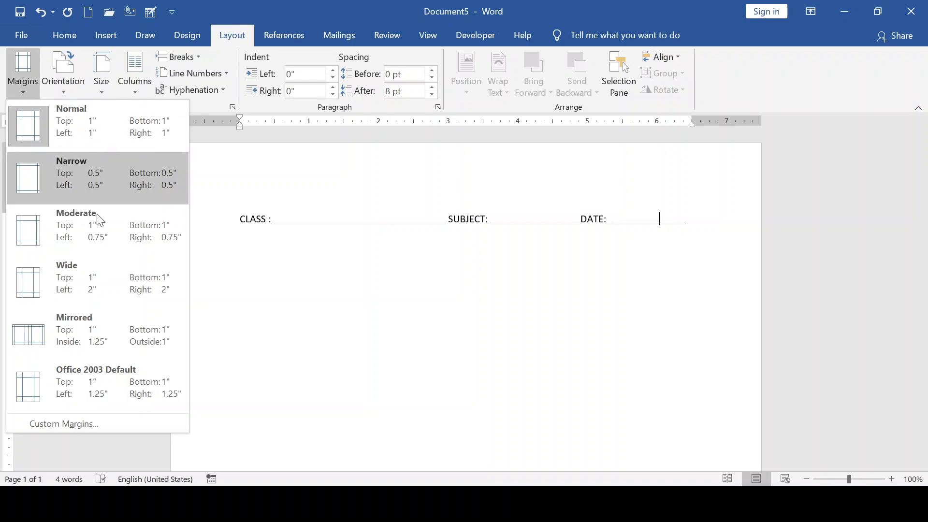
{"action": "left_click", "coordinate": [99, 182]}
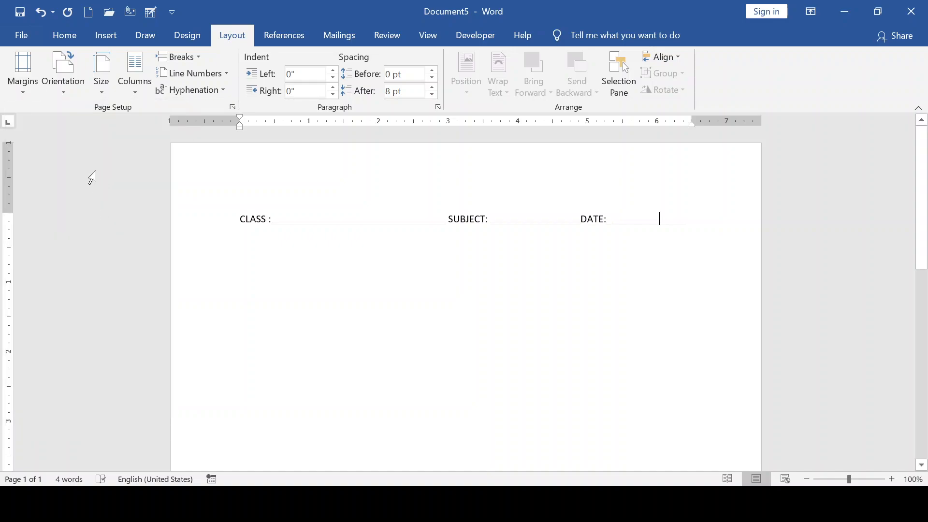
{"action": "left_click", "coordinate": [68, 92]}
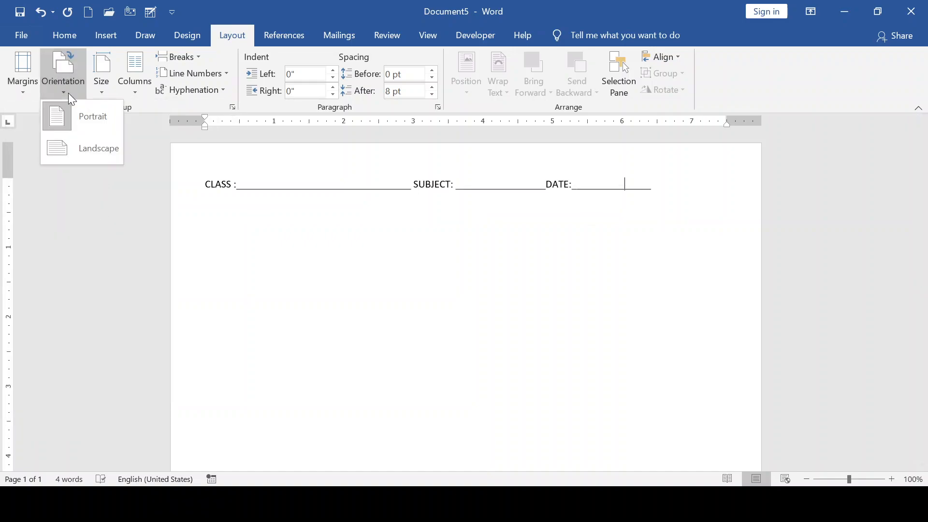
{"action": "left_click", "coordinate": [92, 148]}
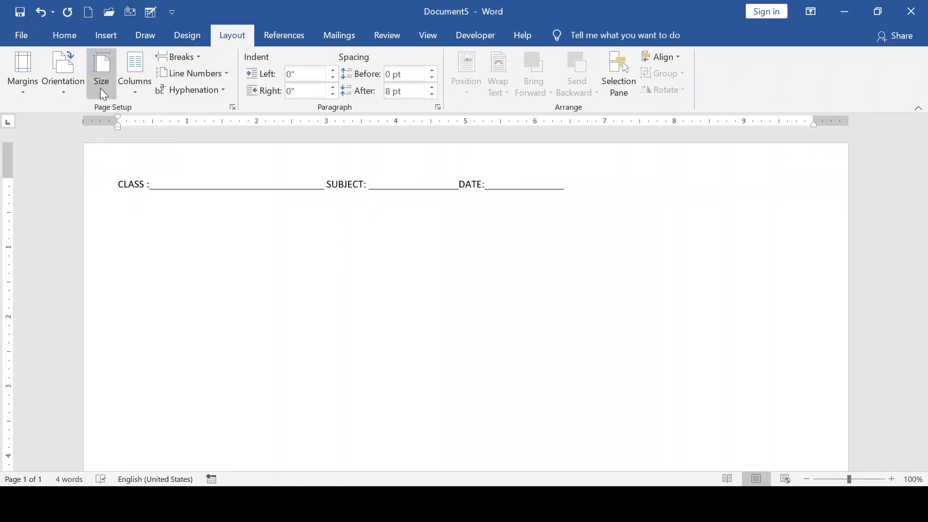
{"action": "left_click", "coordinate": [102, 89]}
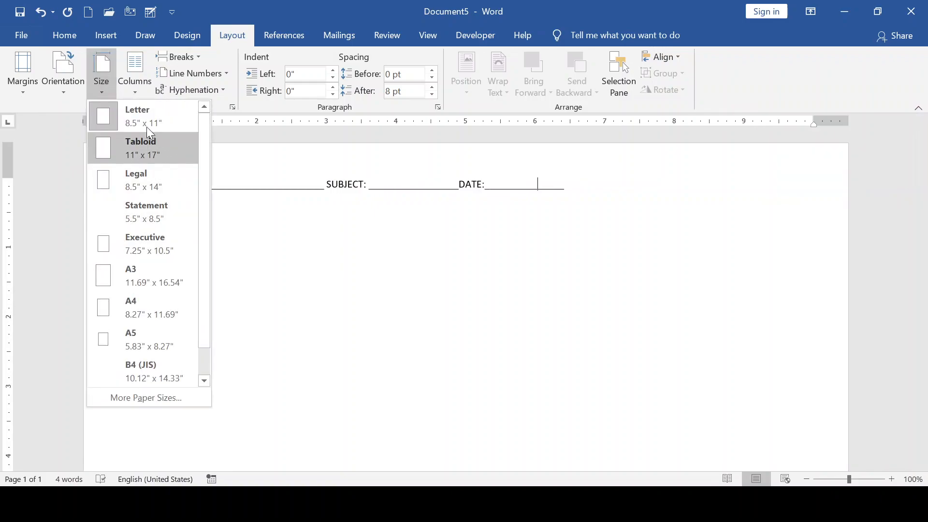
{"action": "left_click", "coordinate": [135, 304]}
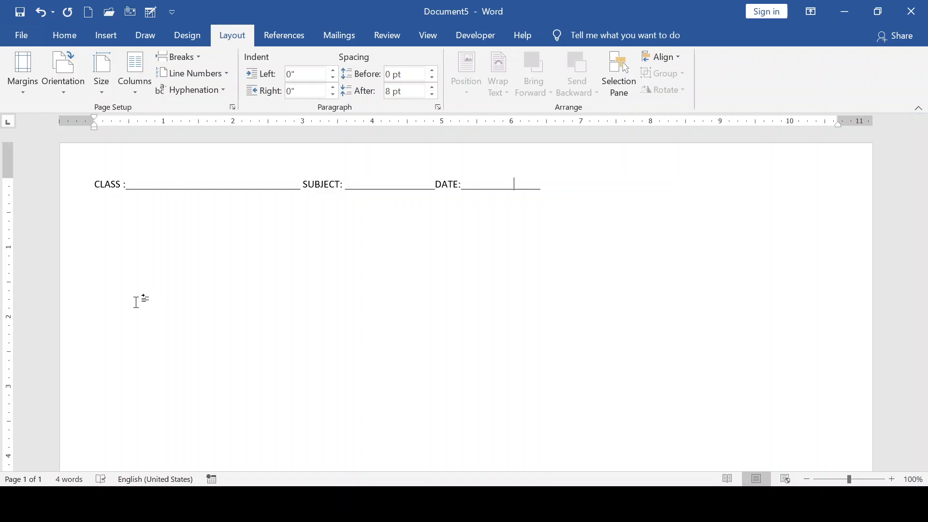
- Extend the SUBJECT and DATE underscore blanks across the landscape width and add an empty line below
{"action": "type", "text": "___________________________________"}
{"action": "key", "text": "BackSpace"}
{"action": "key", "text": "BackSpace"}
{"action": "key", "text": "BackSpace"}
{"action": "key", "text": "BackSpace"}
{"action": "key", "text": "BackSpace"}
{"action": "key", "text": "BackSpace"}
{"action": "key", "text": "BackSpace"}
{"action": "key", "text": "BackSpace"}
{"action": "key", "text": "BackSpace"}
{"action": "key", "text": "BackSpace"}
{"action": "key", "text": "BackSpace"}
{"action": "key", "text": "BackSpace"}
{"action": "key", "text": "BackSpace"}
{"action": "key", "text": "BackSpace"}
{"action": "key", "text": "BackSpace"}
{"action": "key", "text": "BackSpace"}
{"action": "key", "text": "BackSpace"}
{"action": "key", "text": "BackSpace"}
{"action": "key", "text": "BackSpace"}
{"action": "key", "text": "BackSpace"}
{"action": "left_click", "coordinate": [426, 188]}
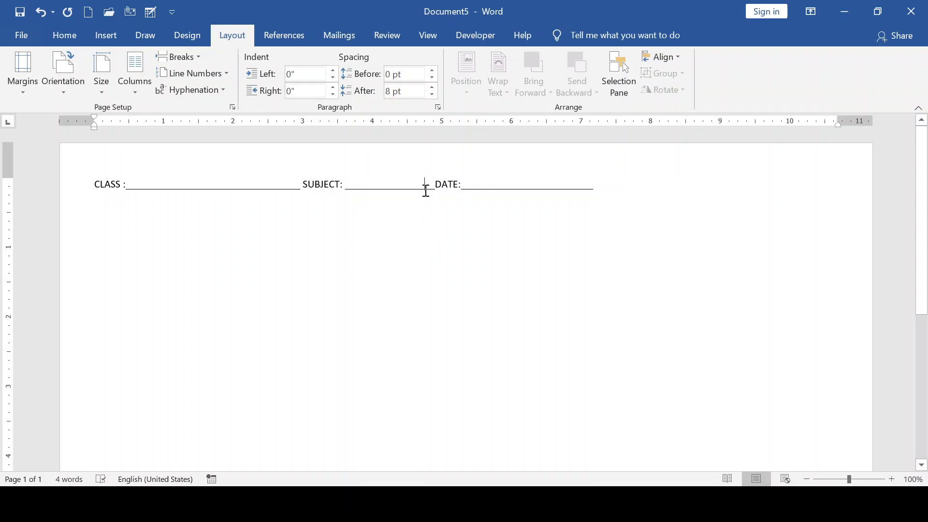
{"action": "type", "text": "_______________"}
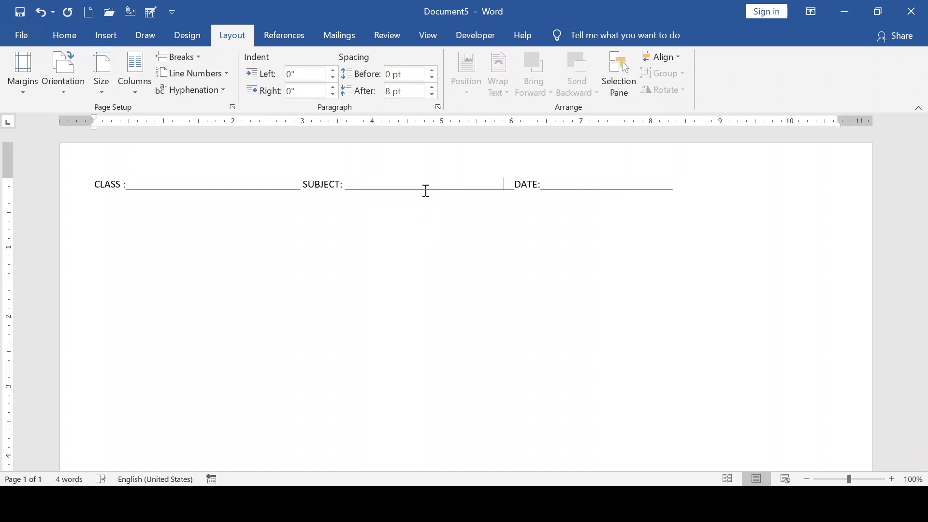
{"action": "type", "text": "______________________________________________"}
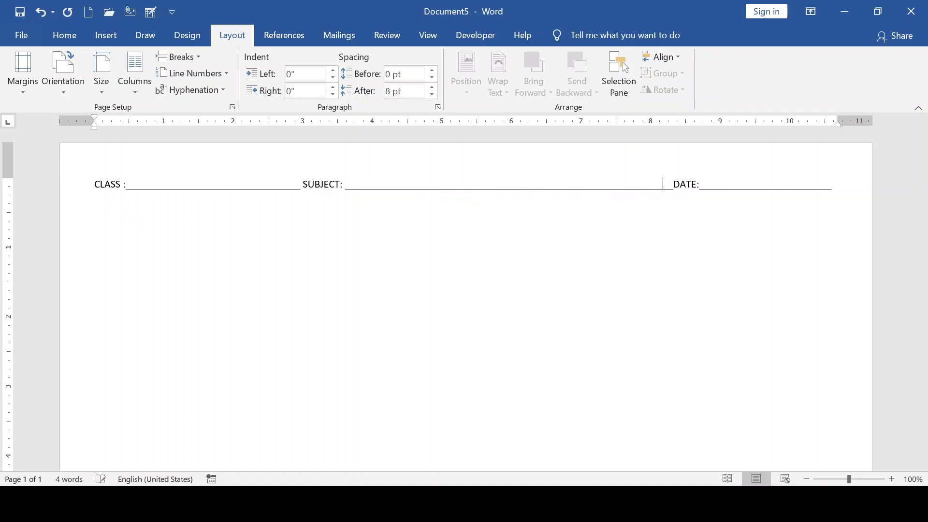
{"action": "key", "text": "BackSpace"}
{"action": "key", "text": "BackSpace"}
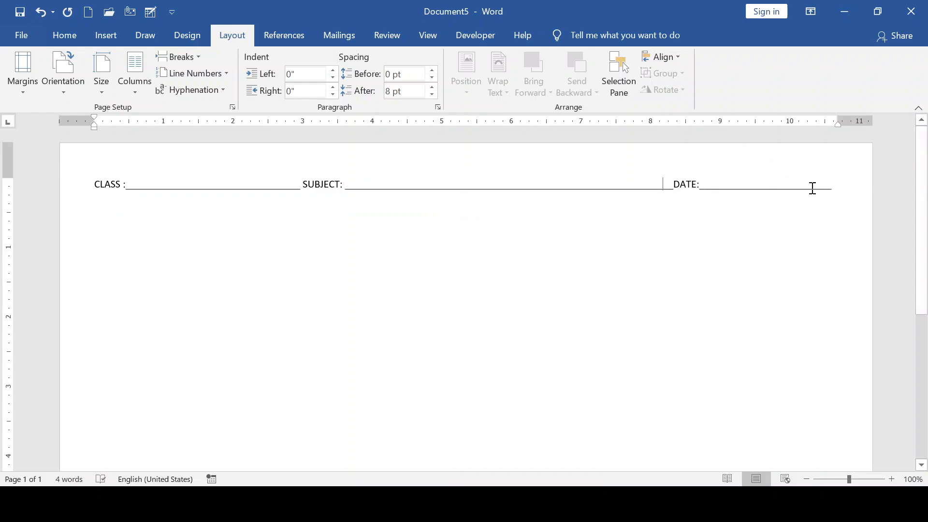
{"action": "left_click", "coordinate": [834, 190]}
{"action": "key", "text": "Return"}
- Insert a 10-column by 8-row table beneath the CLASS/SUBJECT/DATE line
{"action": "left_click", "coordinate": [112, 37]}
{"action": "left_click", "coordinate": [104, 95]}
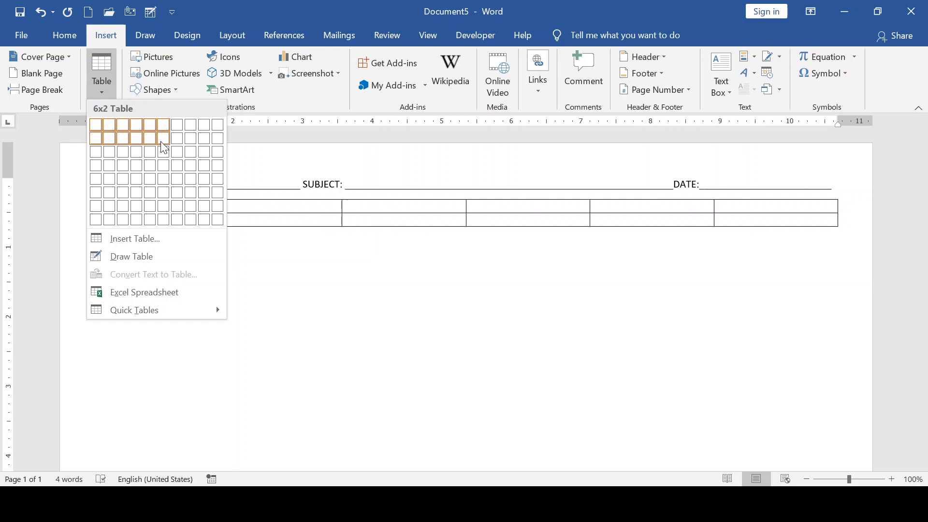
{"action": "left_click", "coordinate": [218, 224]}
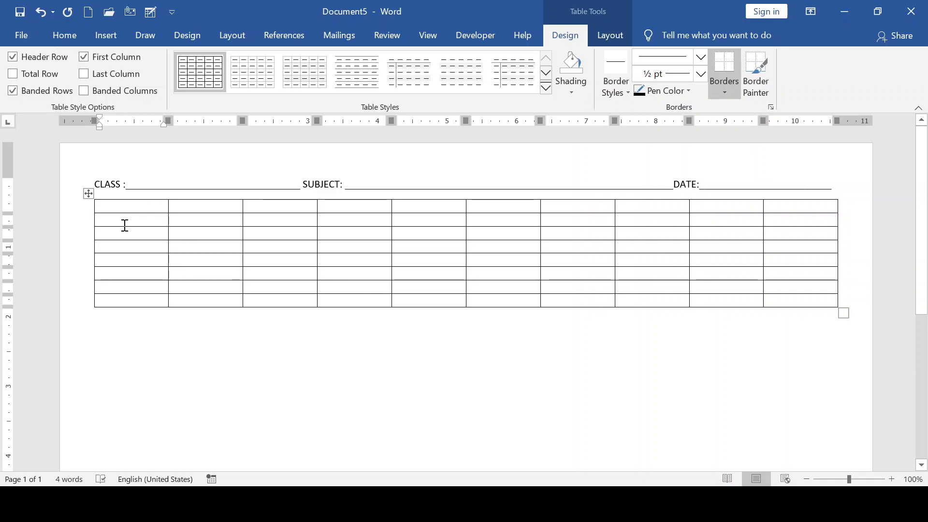
- Enter the first headers: S/N, SUBJECT, TIME and MAIN COMPETENCE
{"action": "type", "text": "s/n"}
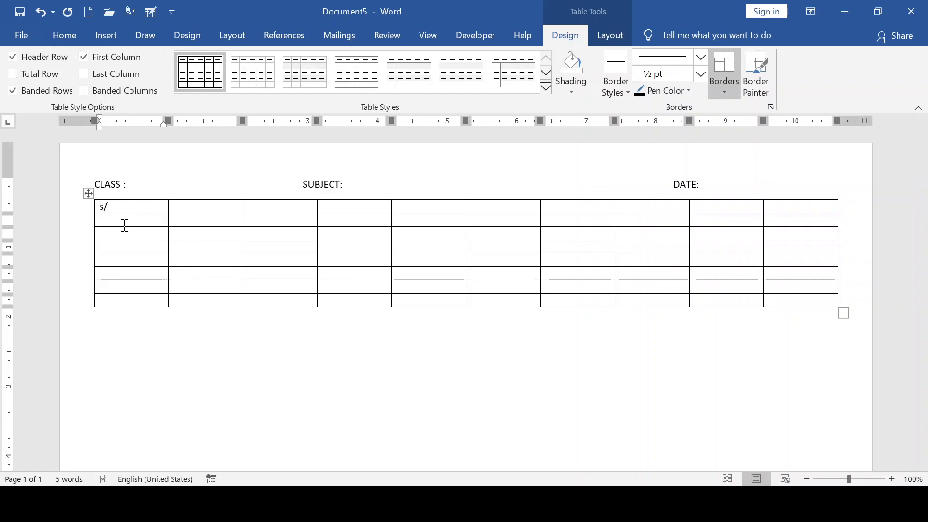
{"action": "key", "text": "BackSpace"}
{"action": "key", "text": "BackSpace"}
{"action": "key", "text": "BackSpace"}
{"action": "type", "text": "S/N"}
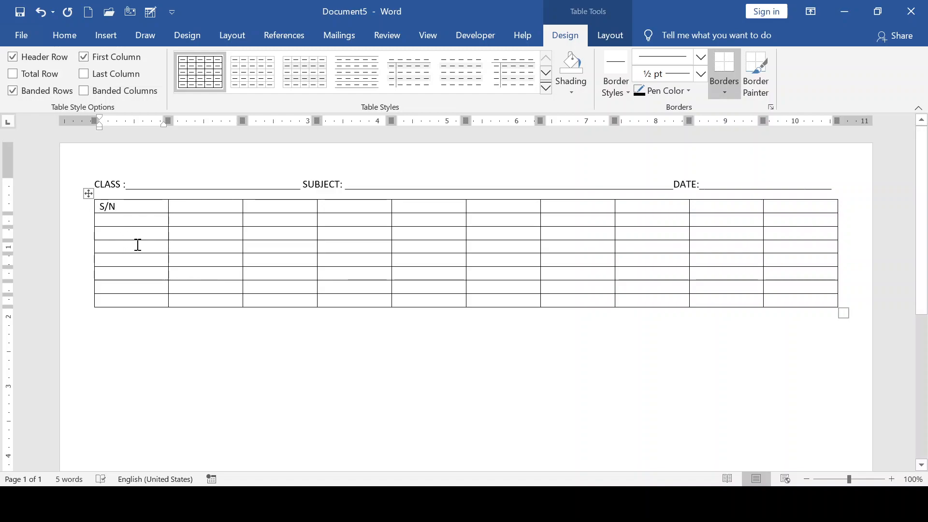
{"action": "left_click", "coordinate": [192, 209]}
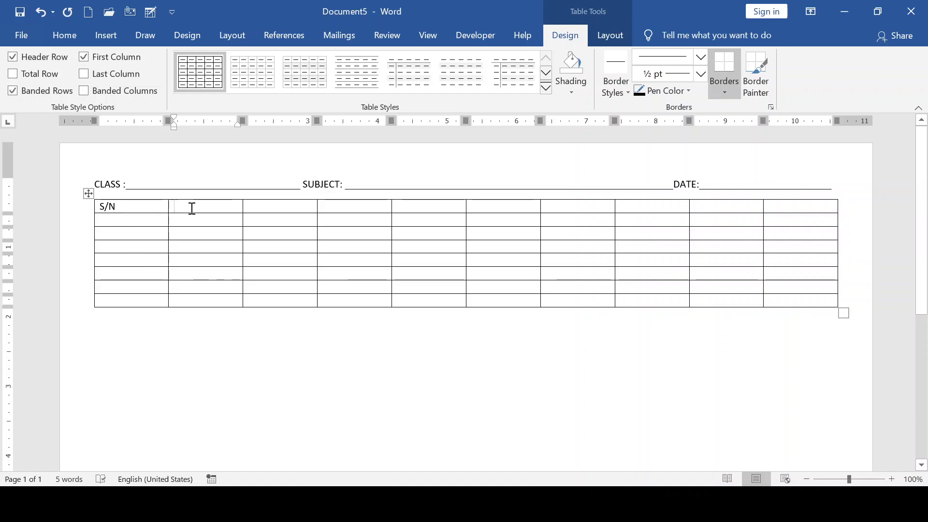
{"action": "type", "text": "SU"}
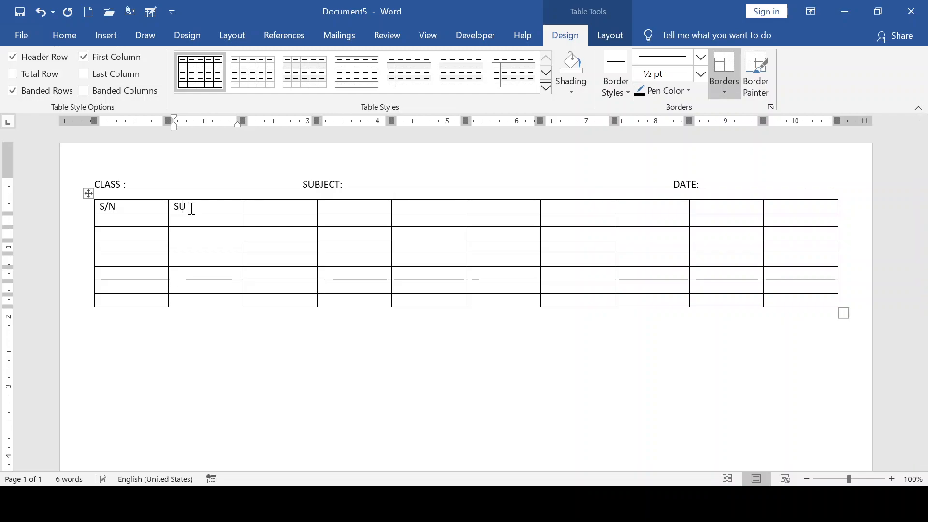
{"action": "type", "text": "BJECT"}
{"action": "key", "text": "Tab"}
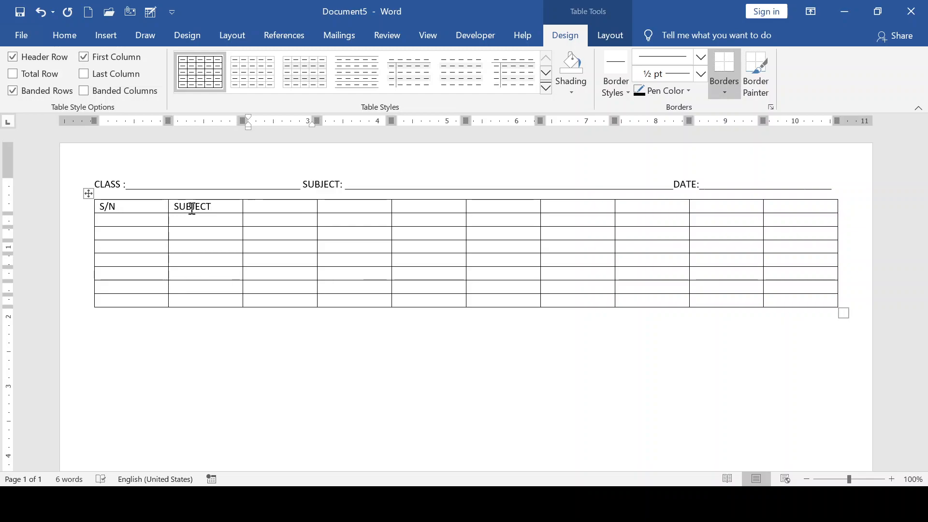
{"action": "type", "text": "ME"}
{"action": "key", "text": "Tab"}
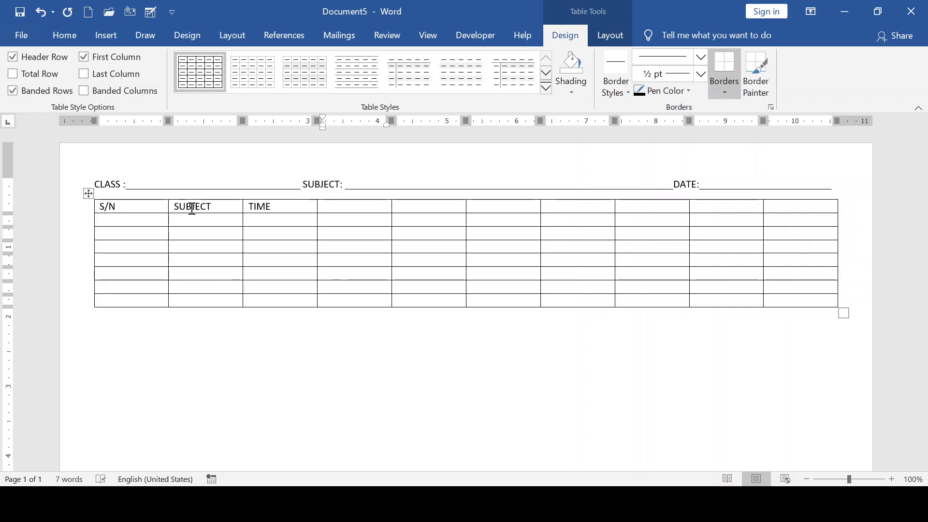
{"action": "type", "text": "MAIN COM"}
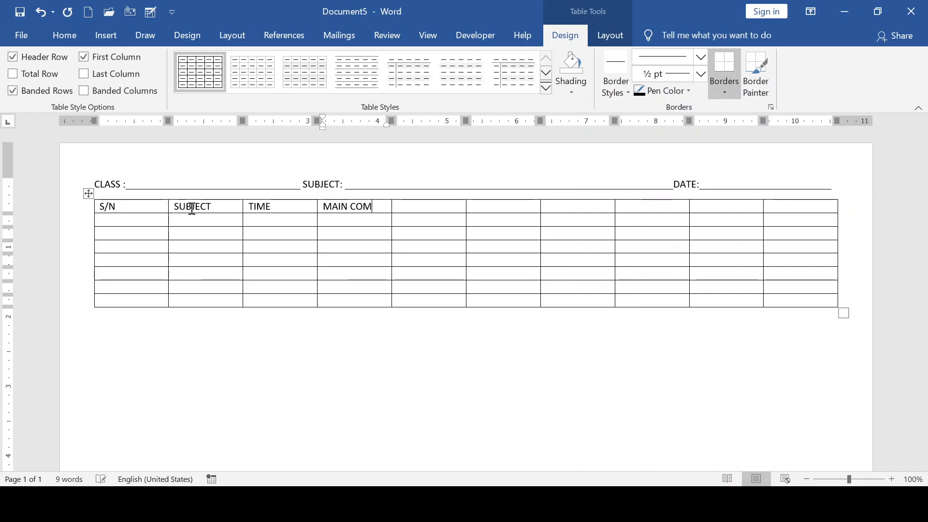
{"action": "type", "text": "PETENCE"}
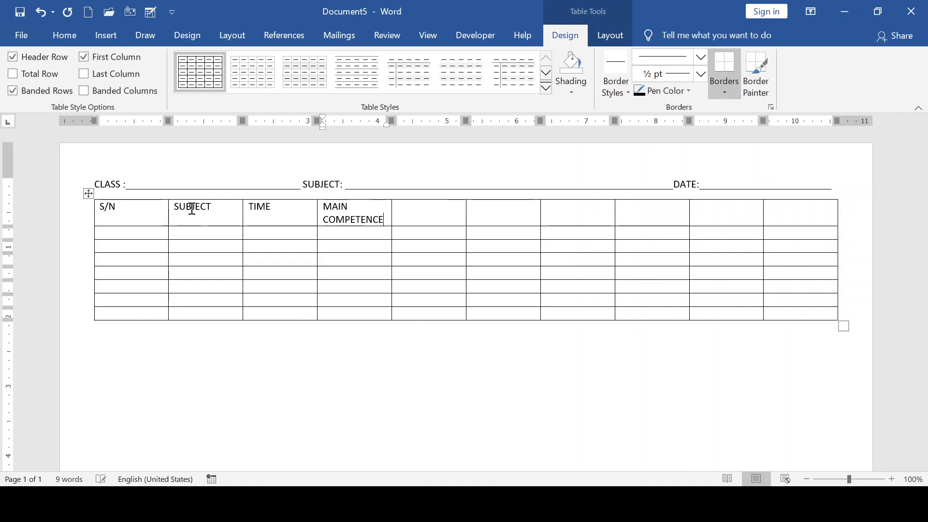
{"action": "key", "text": "Tab"}
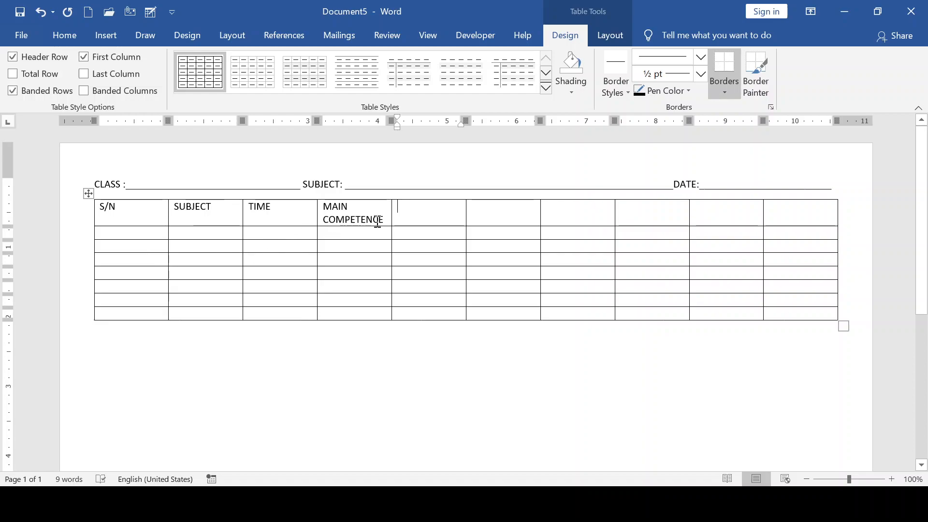
- Add the SPECIFIC COMPETENCE and SPECIFIC ACTIVITIES headers
{"action": "mouse_move", "coordinate": [385, 220]}
{"action": "left_mouse_down"}
{"action": "mouse_move", "coordinate": [316, 221]}
{"action": "mouse_move", "coordinate": [385, 222]}
{"action": "mouse_move", "coordinate": [367, 217]}
{"action": "left_mouse_up"}
{"action": "key", "text": "ctrl+c"}
{"action": "left_click", "coordinate": [323, 208]}
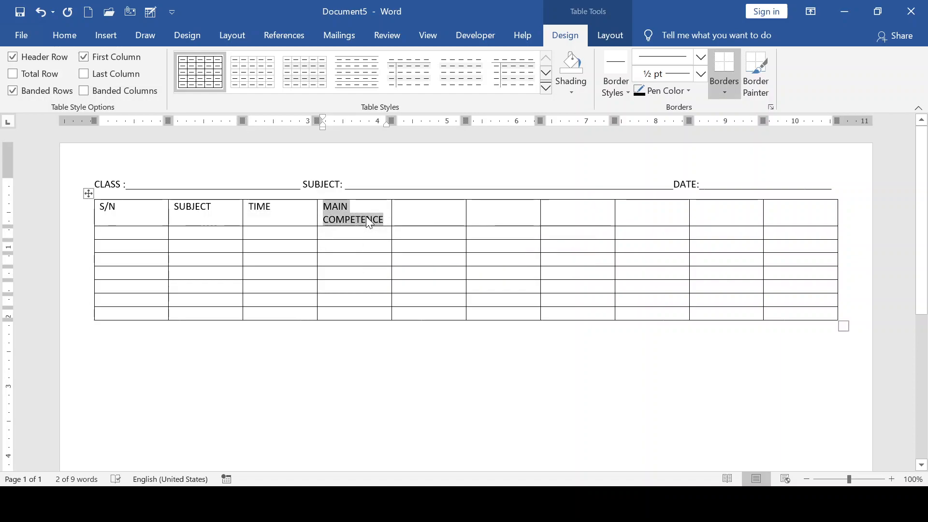
{"action": "left_click", "coordinate": [410, 213]}
{"action": "key", "text": "ctrl+v"}
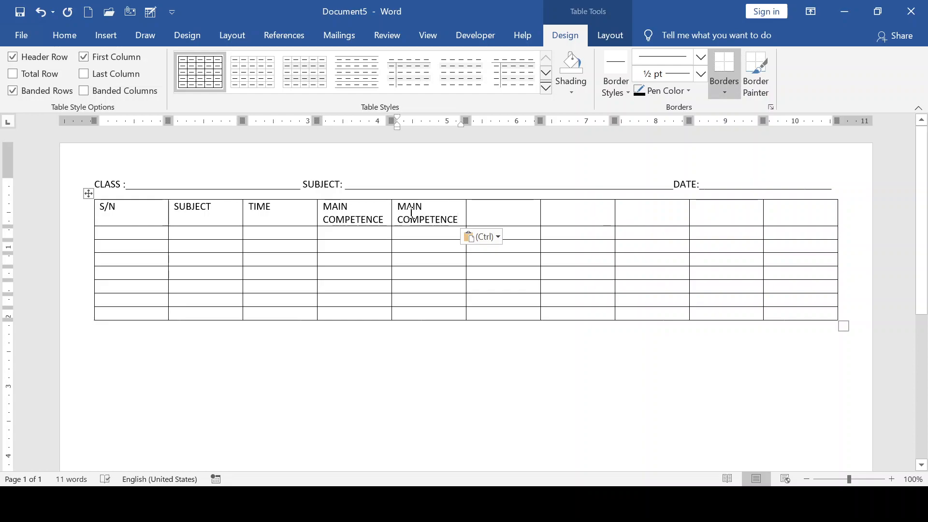
{"action": "key", "text": "Up"}
{"action": "key", "text": "BackSpace"}
{"action": "key", "text": "BackSpace"}
{"action": "key", "text": "BackSpace"}
{"action": "key", "text": "BackSpace"}
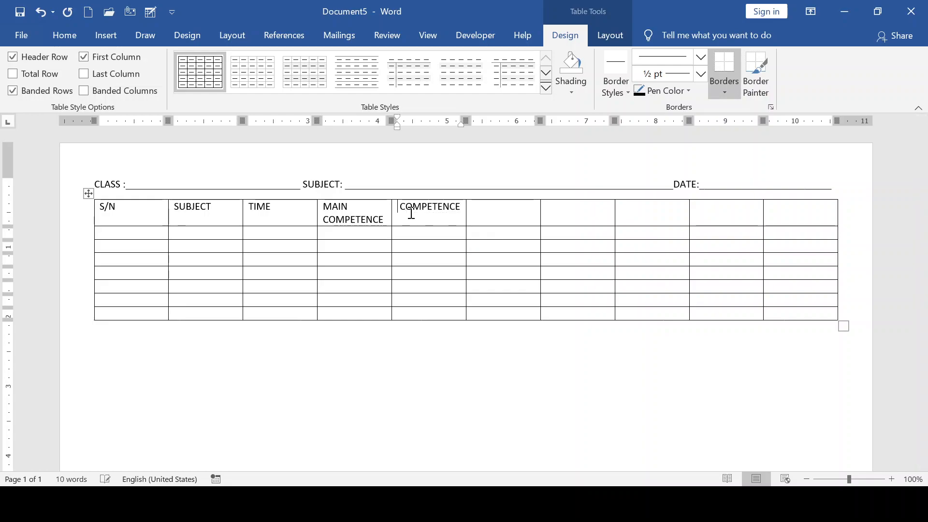
{"action": "type", "text": "SPECIFIC"}
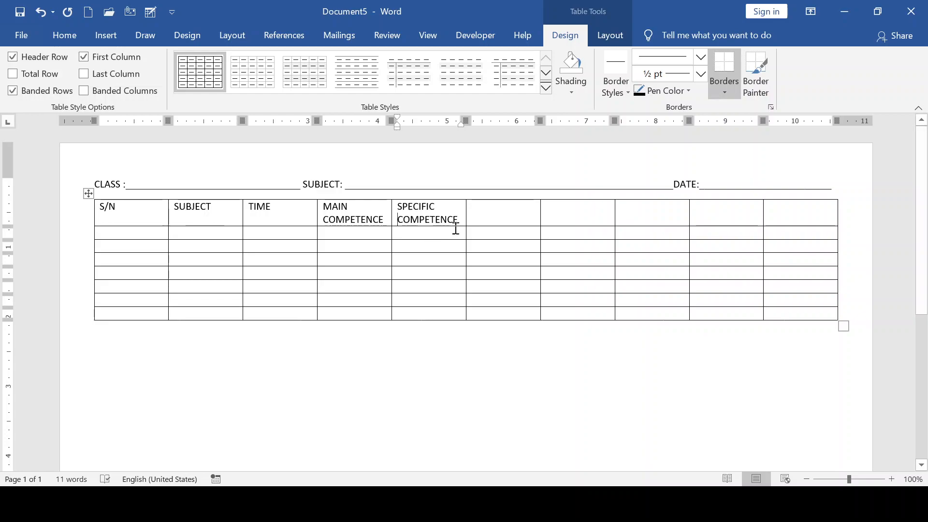
{"action": "left_click", "coordinate": [492, 212]}
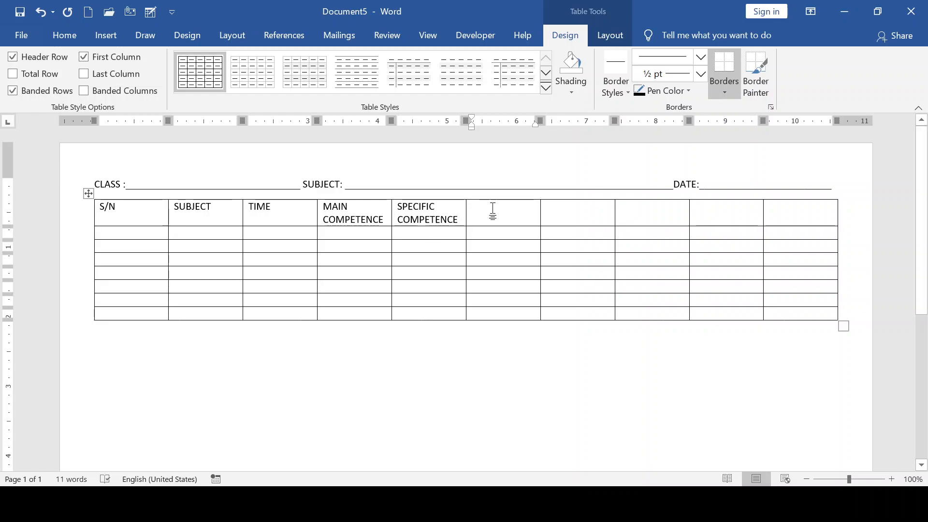
{"action": "type", "text": "S"}
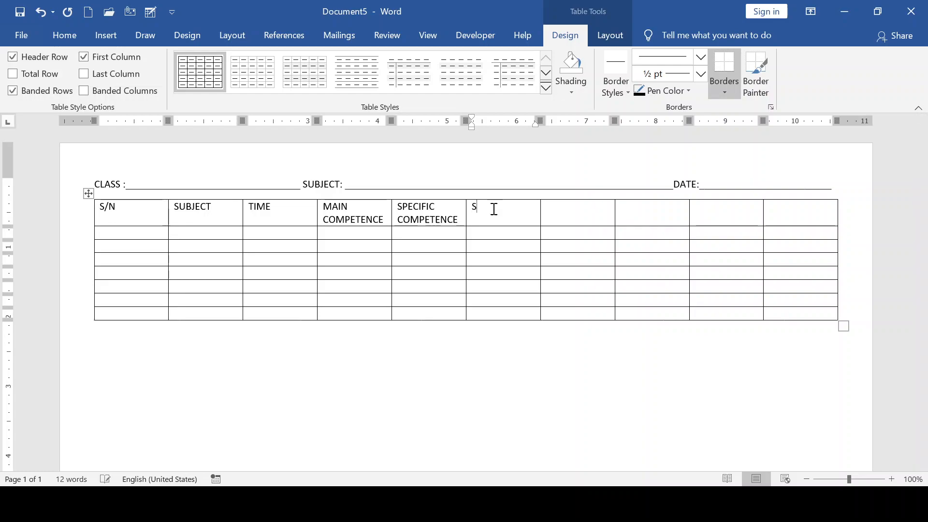
{"action": "type", "text": "PECIFIC AC"}
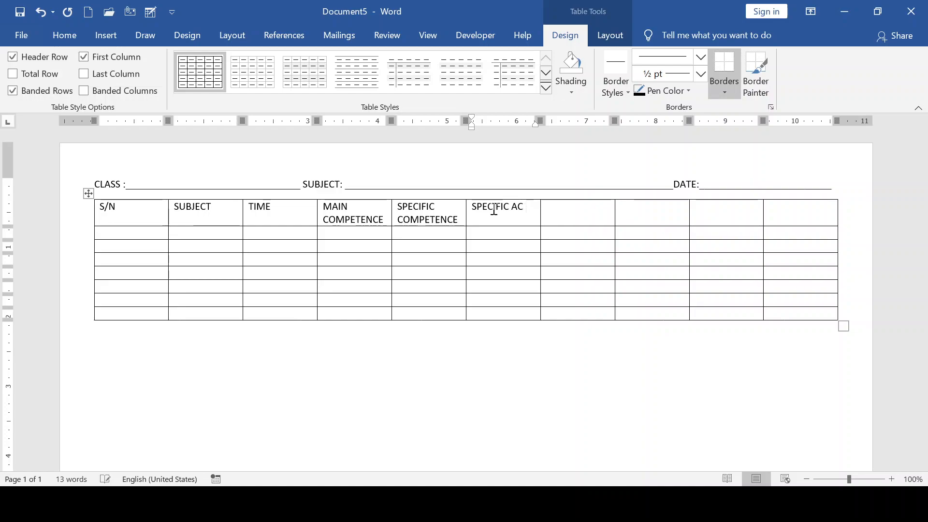
{"action": "type", "text": "TIVITIES"}
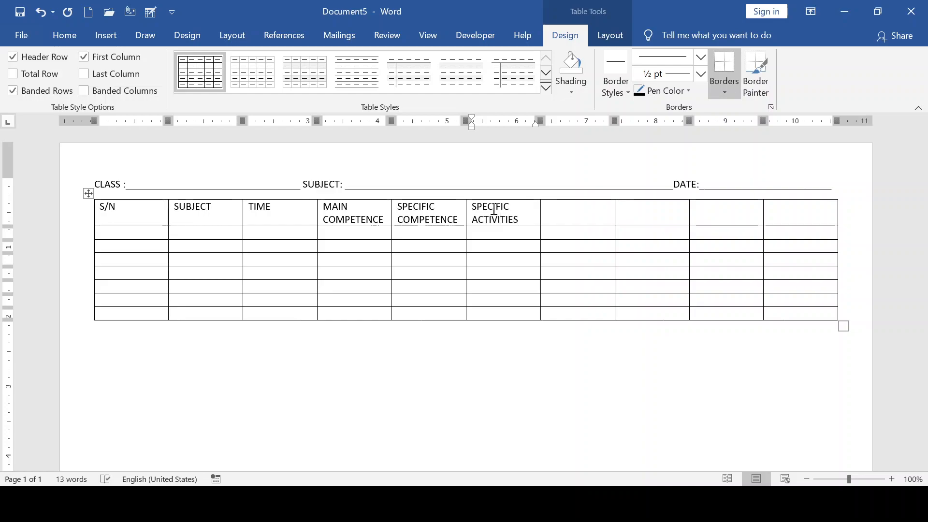
- Add TEACHERS' NAME and SIGNATURE headers, then select the two empty right columns for deletion
{"action": "key", "text": "Tab"}
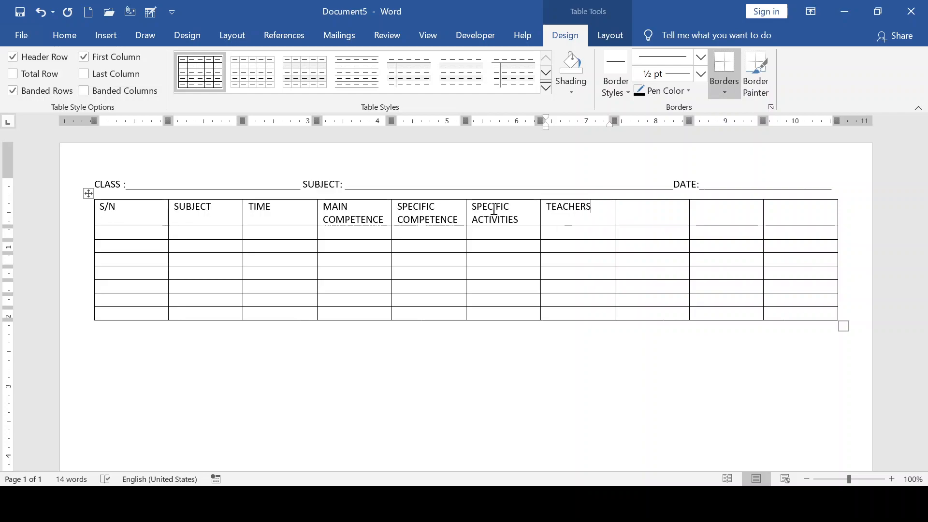
{"action": "type", "text": "' NAME"}
{"action": "key", "text": "Tab"}
{"action": "type", "text": "SIGNATURE"}
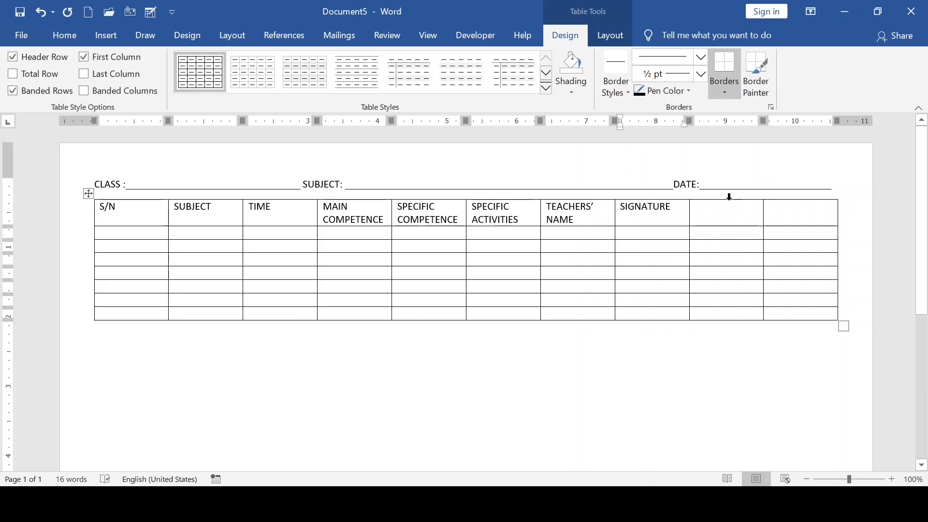
{"action": "left_click_drag", "start_coordinate": [729, 197], "coordinate": [787, 240]}
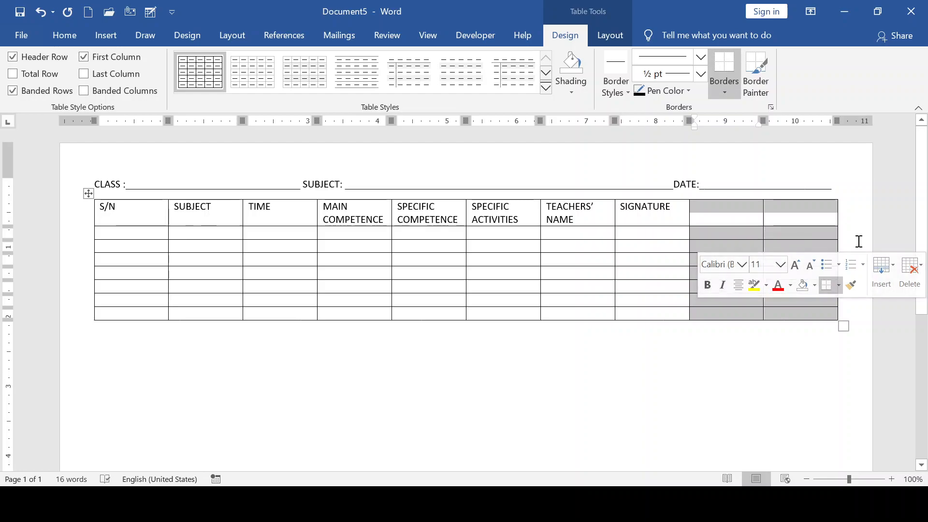
{"action": "left_click", "coordinate": [920, 269]}
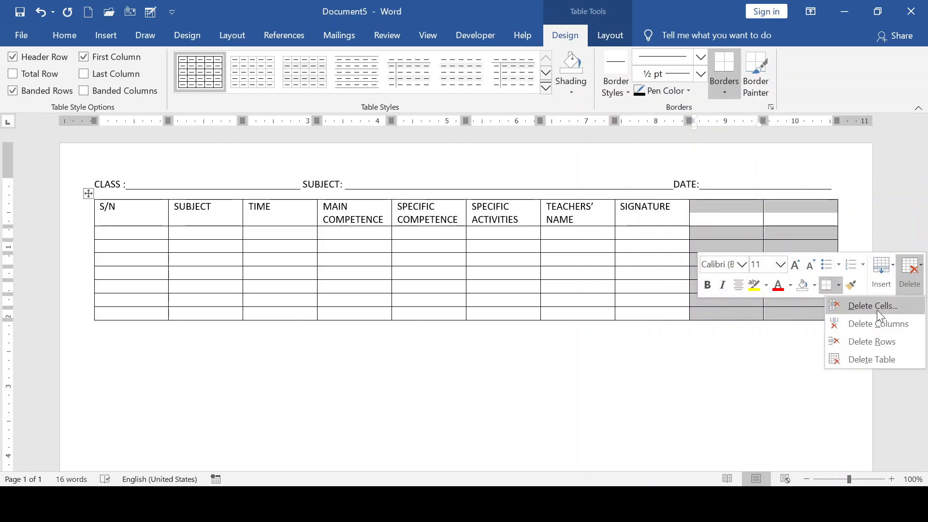
- Delete the two unused columns, stretch the table to the right margin and widen the SPECIFIC columns
{"action": "left_click", "coordinate": [874, 328]}
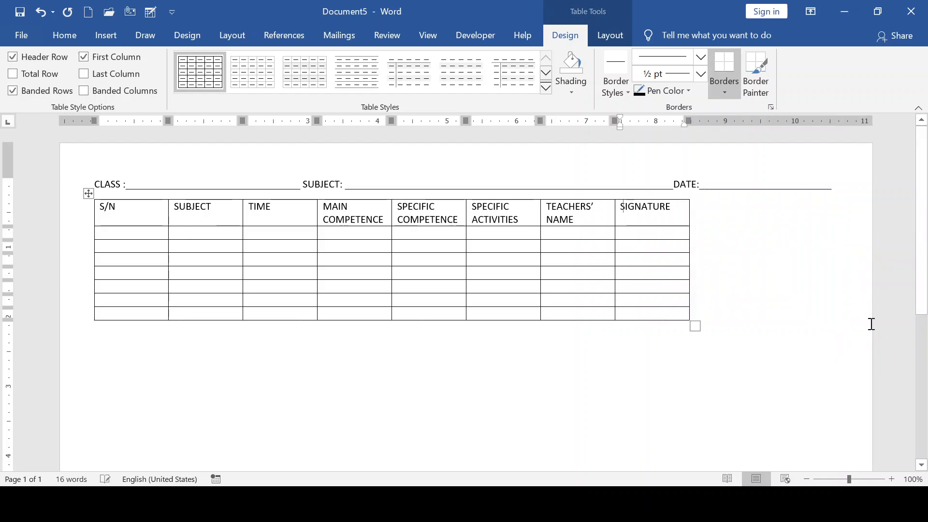
{"action": "left_click_drag", "start_coordinate": [690, 245], "coordinate": [834, 247]}
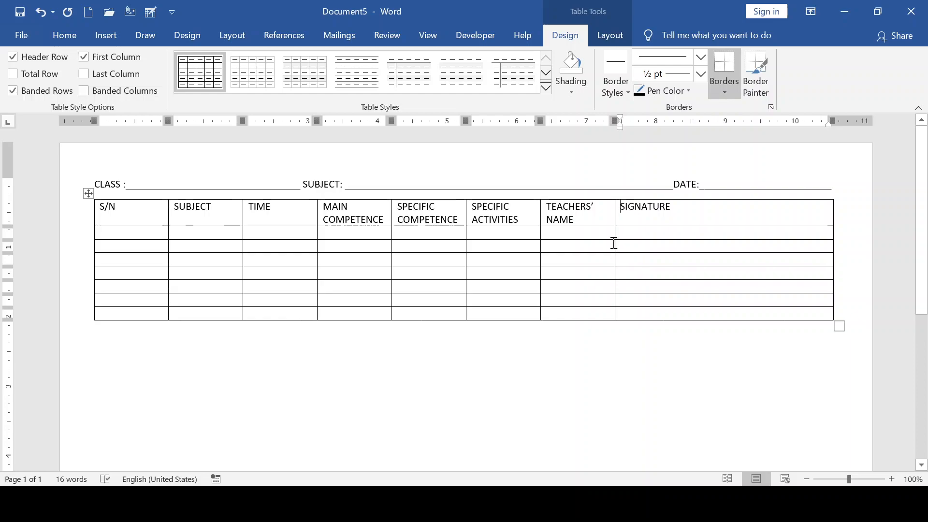
{"action": "mouse_move", "coordinate": [615, 243]}
{"action": "left_mouse_down"}
{"action": "mouse_move", "coordinate": [618, 232]}
{"action": "mouse_move", "coordinate": [675, 230]}
{"action": "mouse_move", "coordinate": [732, 240]}
{"action": "left_mouse_up"}
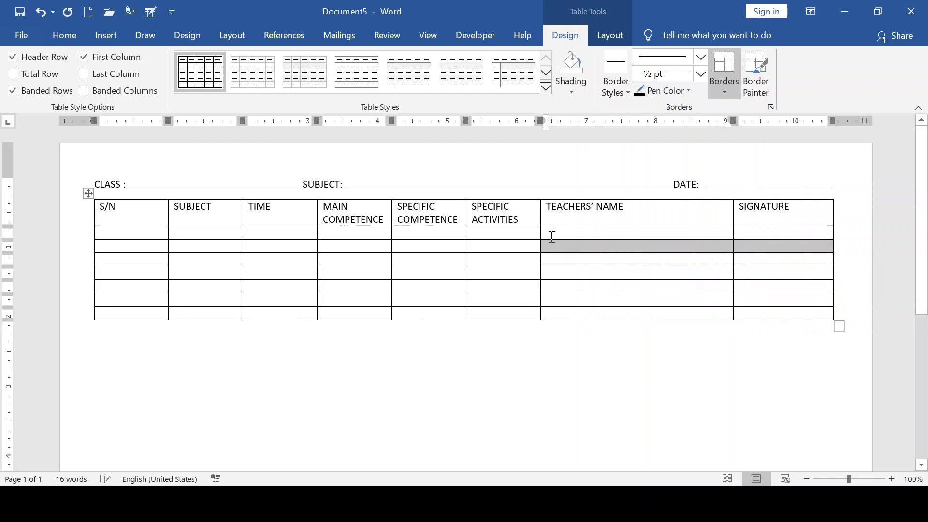
{"action": "left_click_drag", "start_coordinate": [540, 231], "coordinate": [590, 230]}
{"action": "left_click_drag", "start_coordinate": [466, 242], "coordinate": [490, 242]}
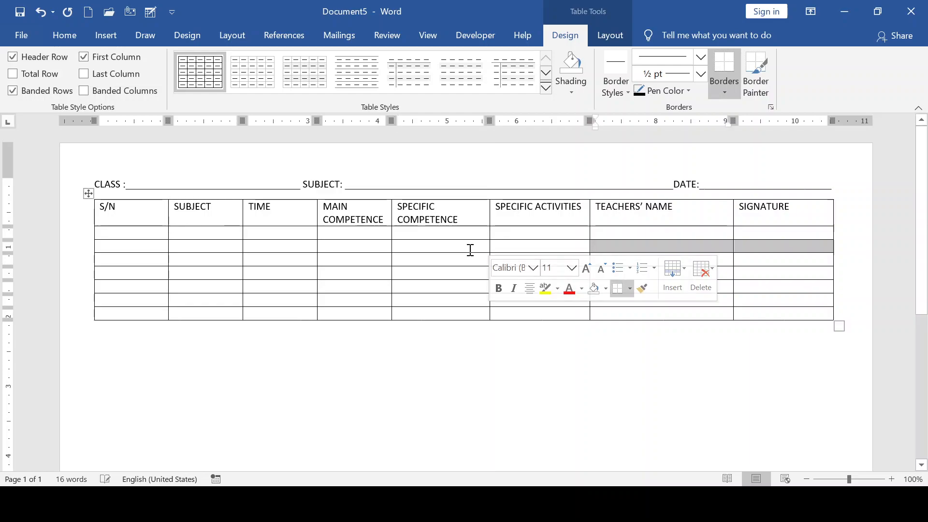
- Narrow the S/N, SUBJECT and TIME columns so SPECIFIC COMPETENCE fits on one line
{"action": "left_click_drag", "start_coordinate": [318, 247], "coordinate": [282, 244]}
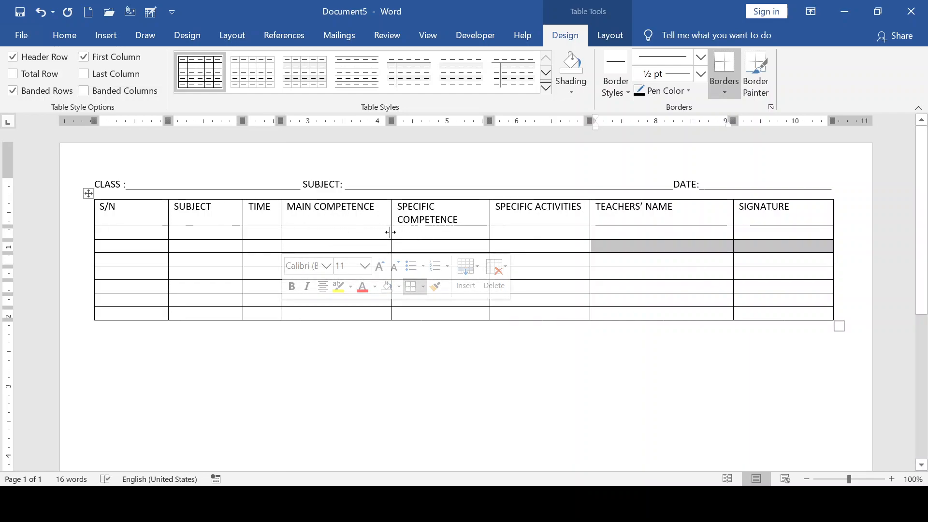
{"action": "mouse_move", "coordinate": [391, 232]}
{"action": "left_mouse_down"}
{"action": "mouse_move", "coordinate": [364, 232]}
{"action": "mouse_move", "coordinate": [380, 232]}
{"action": "left_mouse_up"}
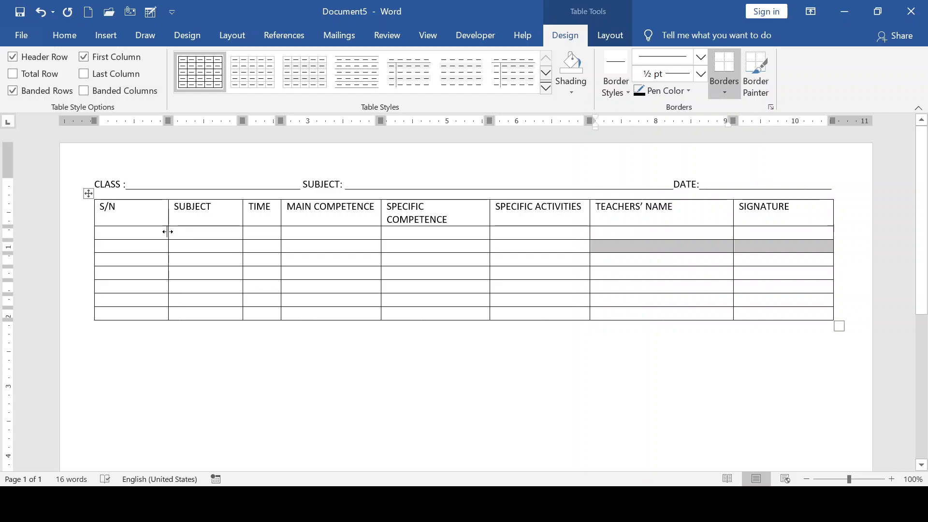
{"action": "left_click_drag", "start_coordinate": [167, 232], "coordinate": [116, 230]}
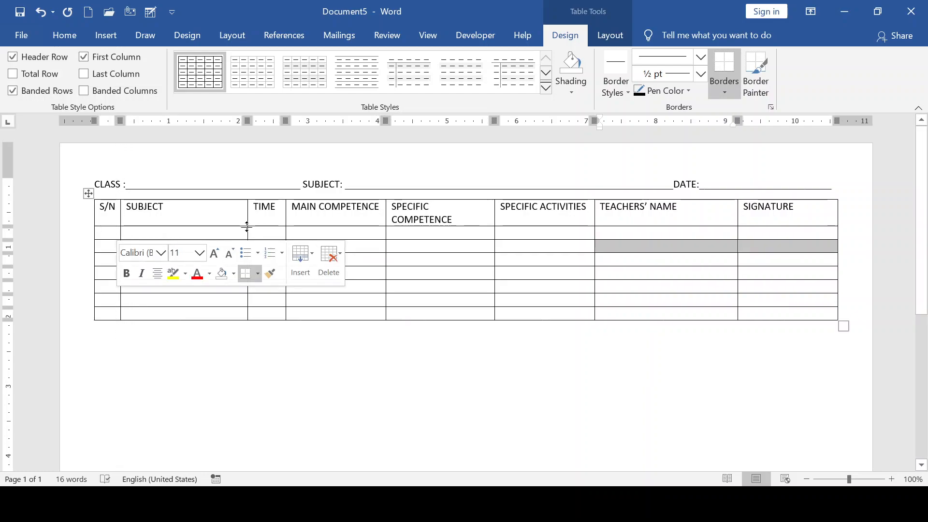
{"action": "left_click_drag", "start_coordinate": [247, 228], "coordinate": [203, 223]}
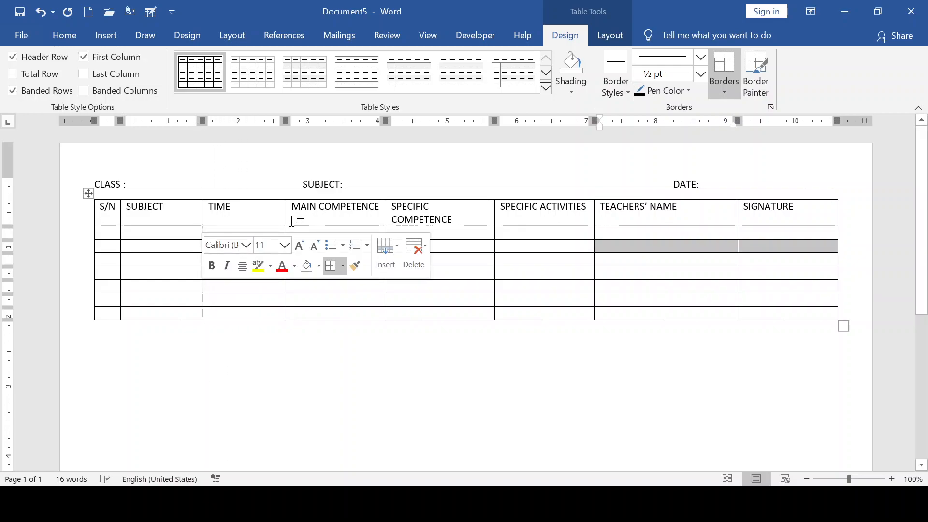
{"action": "left_click_drag", "start_coordinate": [285, 213], "coordinate": [251, 208]}
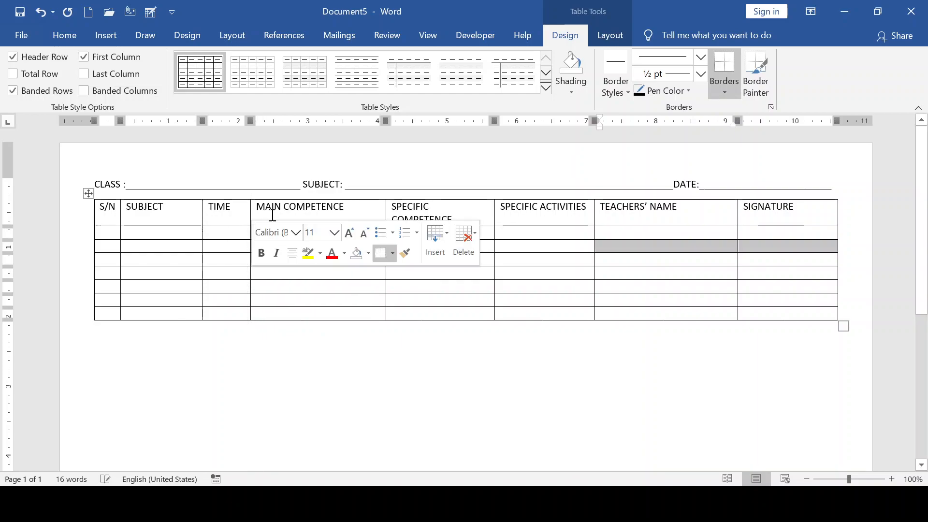
{"action": "left_click_drag", "start_coordinate": [385, 212], "coordinate": [363, 268]}
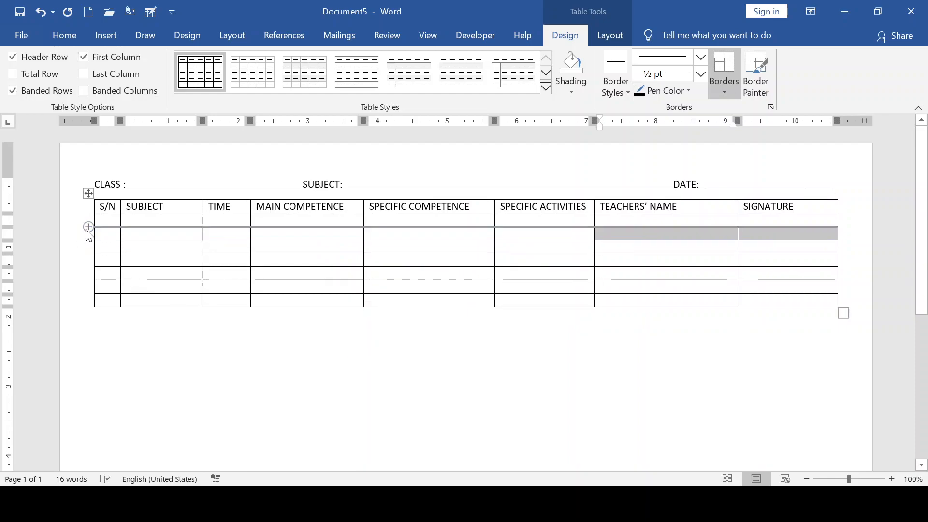
- Number the S/N cells 1, 2, 3, leave a blank break row, then 4 and 5
{"action": "left_click", "coordinate": [108, 225]}
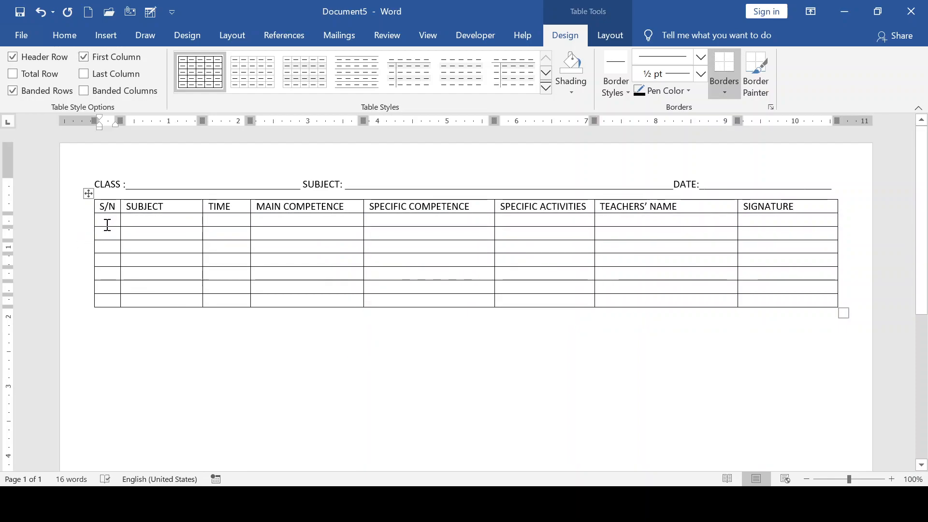
{"action": "type", "text": "1"}
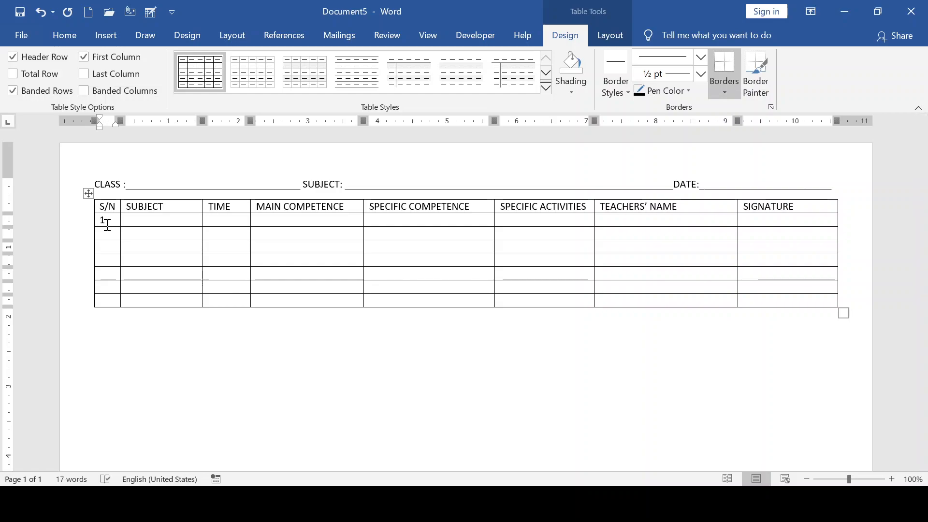
{"action": "key", "text": "Down"}
{"action": "type", "text": "2"}
{"action": "key", "text": "Down"}
{"action": "key", "text": "Down"}
{"action": "key", "text": "Down"}
{"action": "key", "text": "Up"}
{"action": "type", "text": "5"}
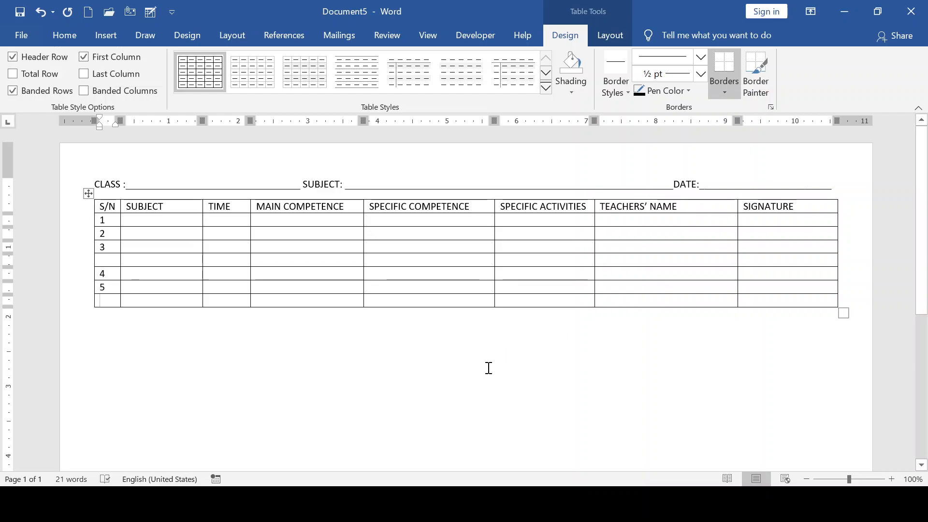
{"action": "mouse_move", "coordinate": [89, 314]}
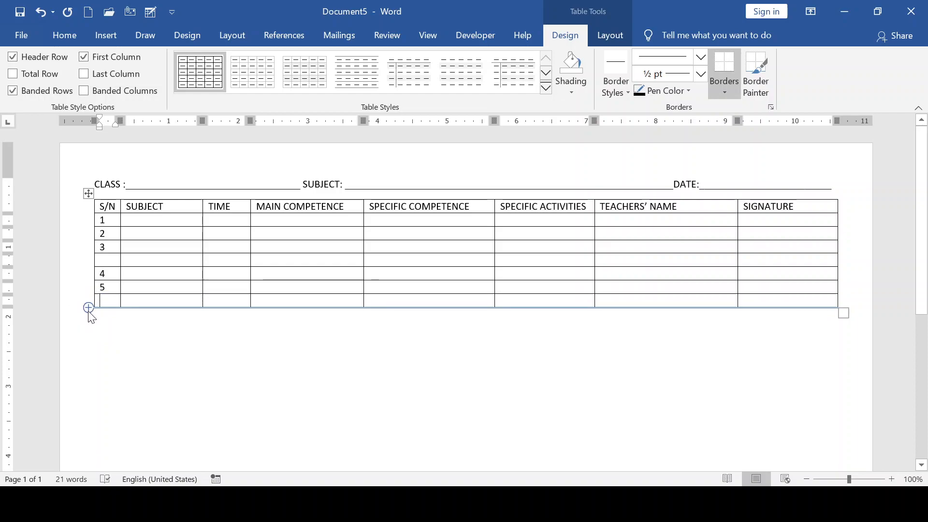
- Add six rows to the table's bottom and continue the S/N numbering with 6 and 7
{"action": "left_click", "coordinate": [89, 308]}
{"action": "left_click", "coordinate": [89, 311]}
{"action": "left_click", "coordinate": [88, 310]}
{"action": "left_click", "coordinate": [89, 310]}
{"action": "left_click", "coordinate": [88, 310]}
{"action": "left_click", "coordinate": [89, 308]}
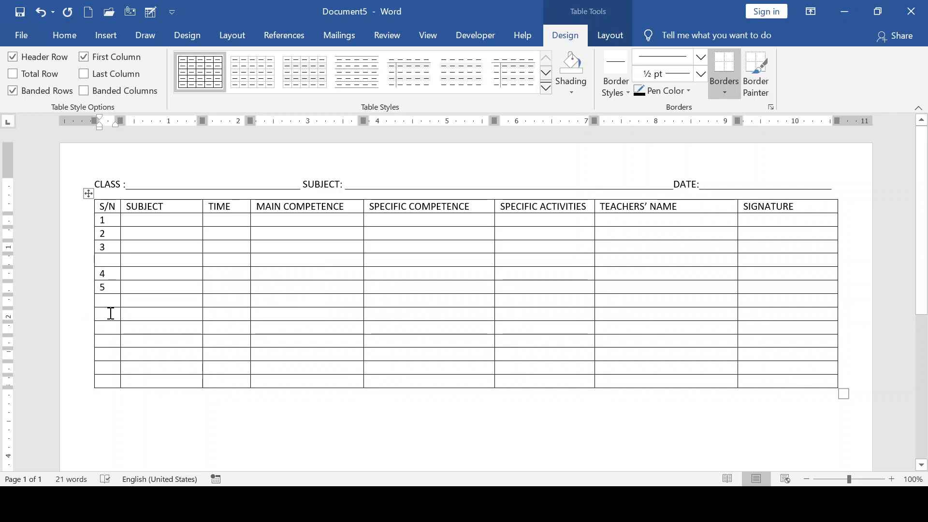
{"action": "type", "text": "6"}
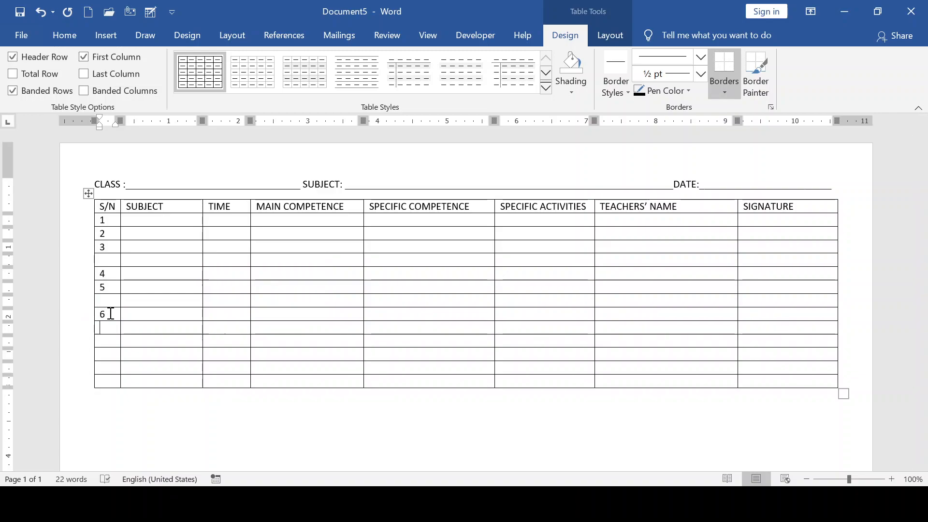
{"action": "type", "text": "7"}
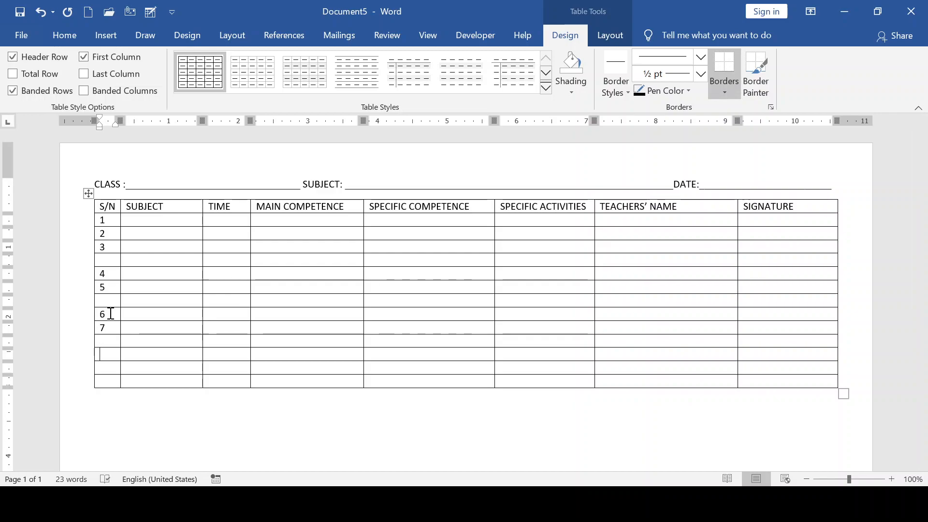
{"action": "key", "text": "Down"}
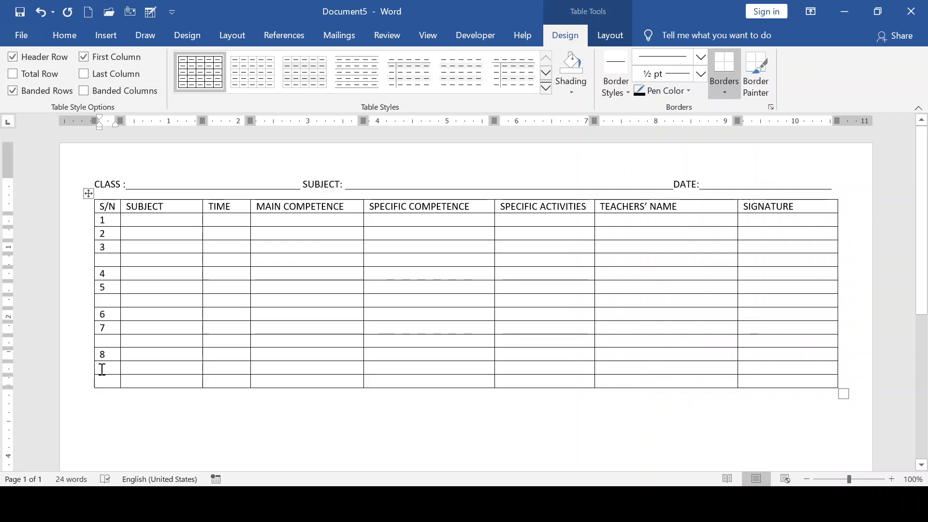
- Select the two empty bottom rows, undoing an accidental deletion of the whole table
{"action": "mouse_move", "coordinate": [92, 371]}
{"action": "left_click_drag", "start_coordinate": [92, 372], "coordinate": [385, 396]}
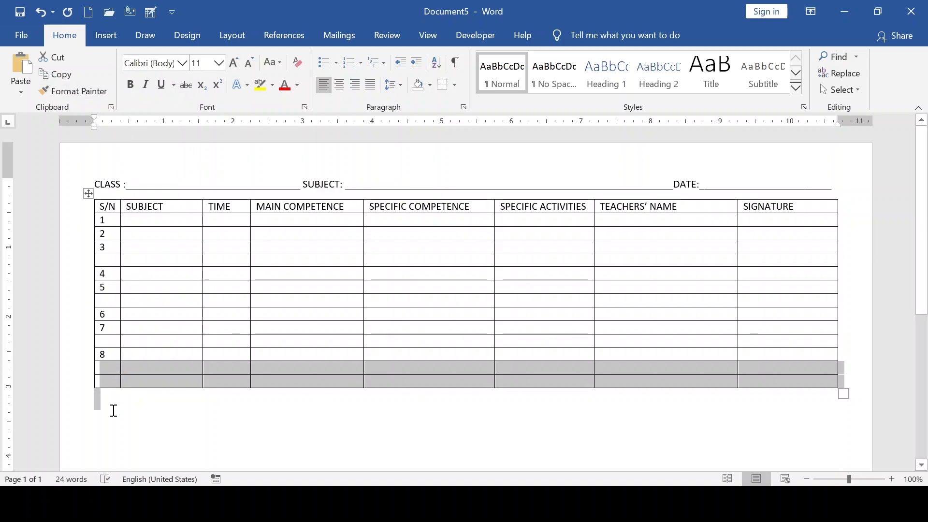
{"action": "left_click", "coordinate": [114, 407]}
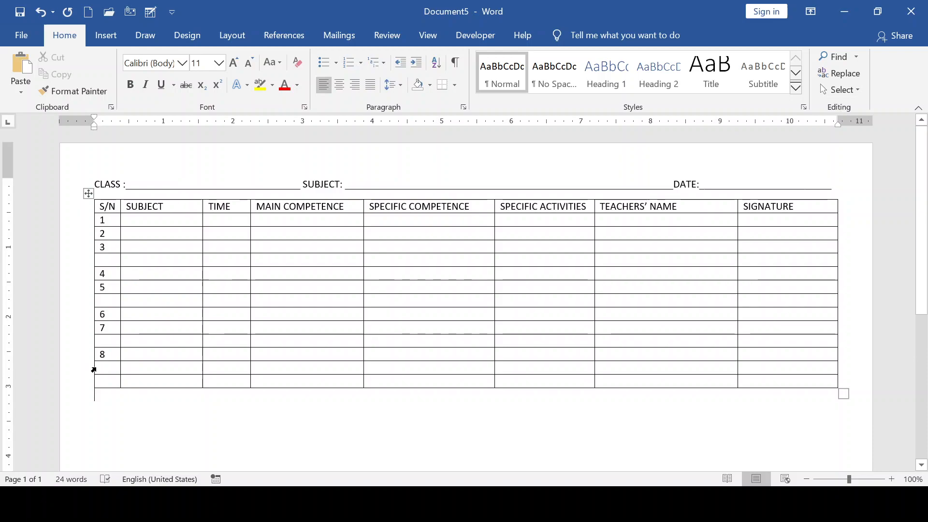
{"action": "left_click", "coordinate": [94, 370]}
{"action": "mouse_move", "coordinate": [94, 370]}
{"action": "left_mouse_down"}
{"action": "mouse_move", "coordinate": [155, 383]}
{"action": "mouse_move", "coordinate": [816, 392]}
{"action": "left_mouse_up"}
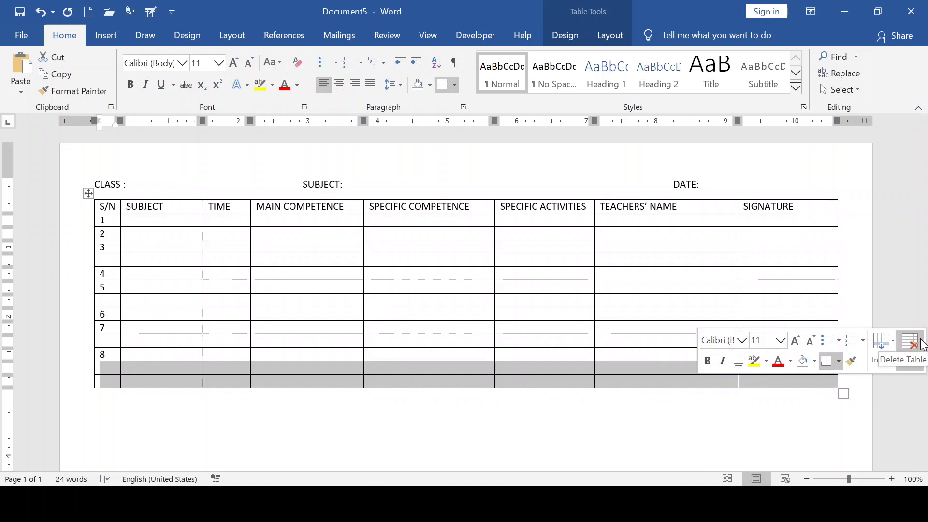
{"action": "left_click", "coordinate": [921, 343]}
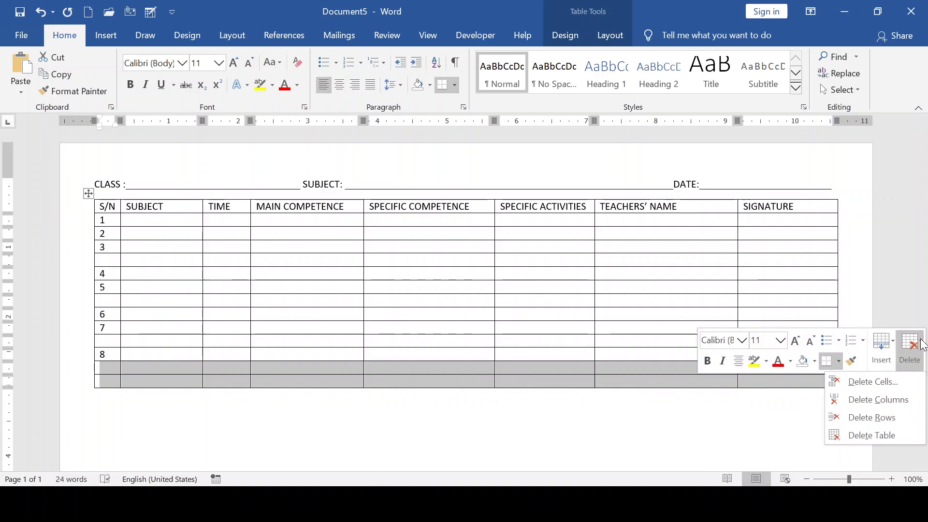
{"action": "left_click", "coordinate": [886, 400]}
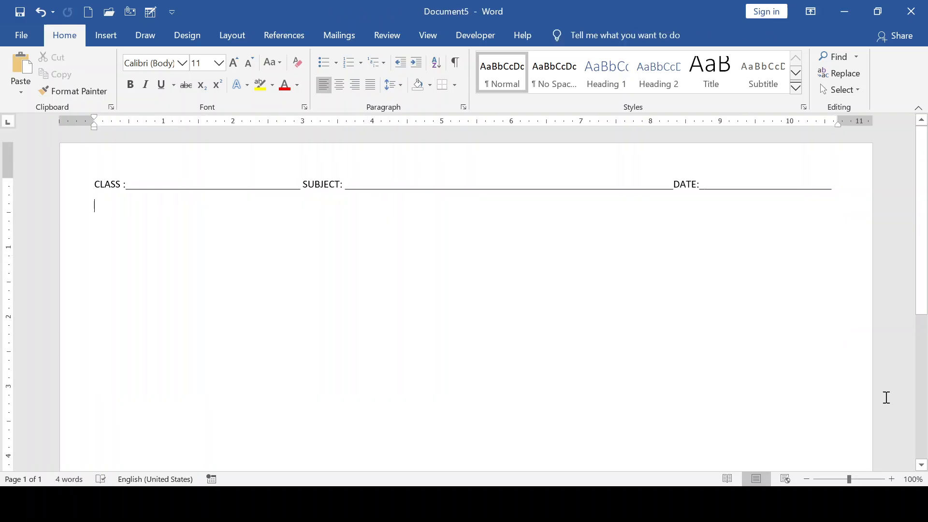
{"action": "key", "text": "ctrl+z"}
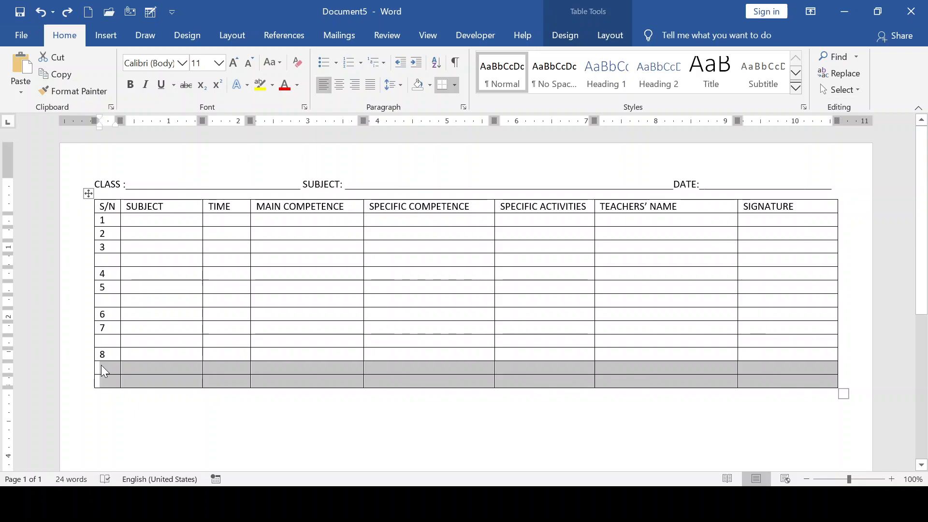
- Remove the two empty bottom rows with Table Layout > Delete > Delete Rows
{"action": "left_click", "coordinate": [613, 36]}
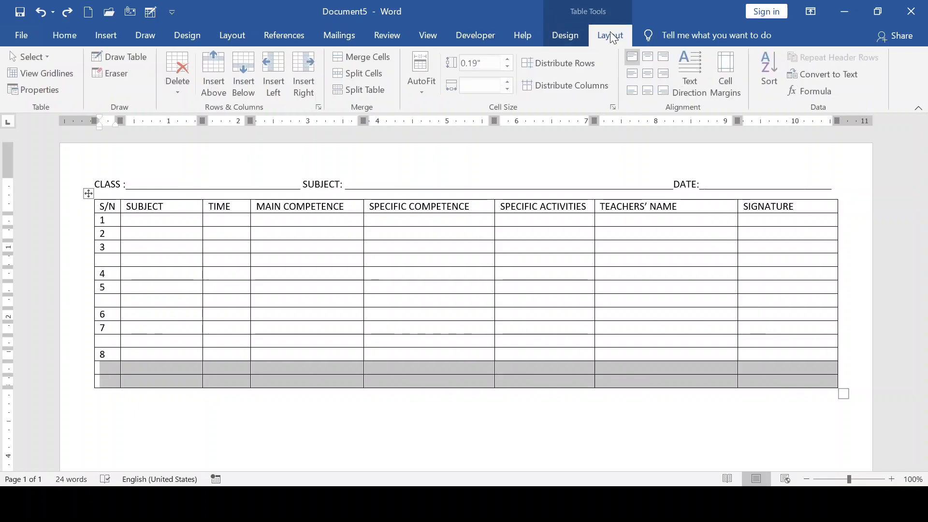
{"action": "left_click", "coordinate": [556, 34]}
{"action": "left_click", "coordinate": [599, 33]}
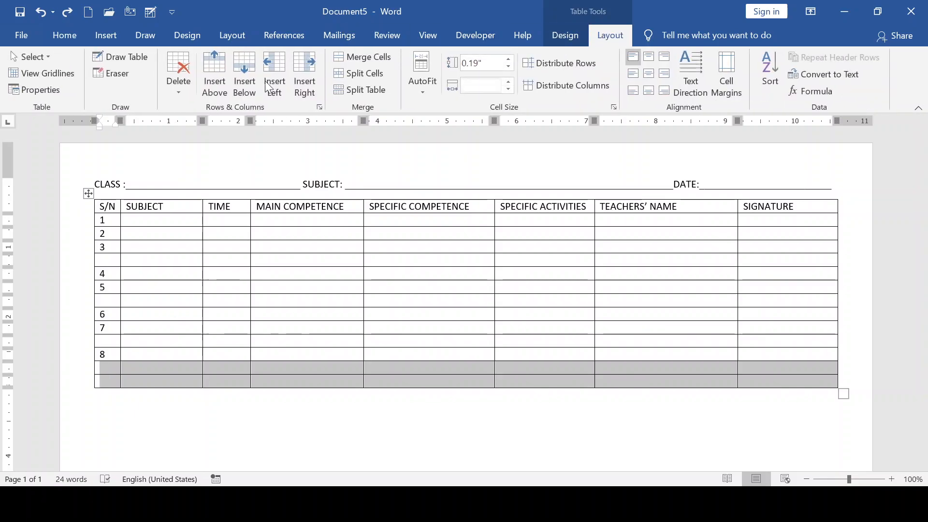
{"action": "left_click", "coordinate": [172, 92]}
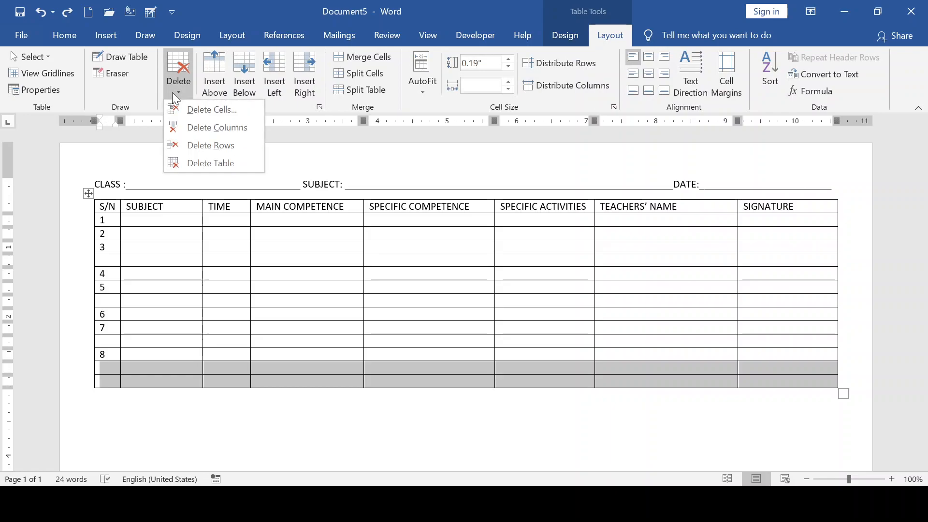
{"action": "left_click", "coordinate": [211, 114]}
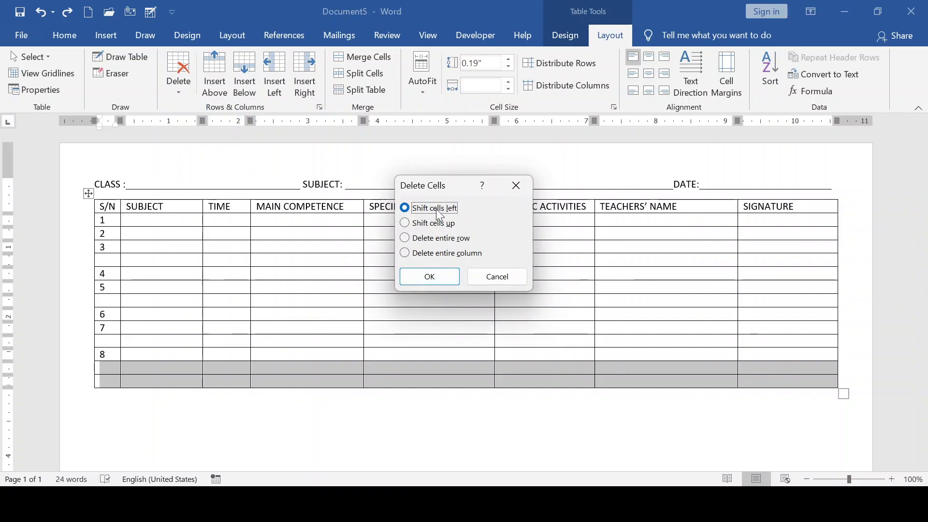
{"action": "left_click", "coordinate": [497, 277]}
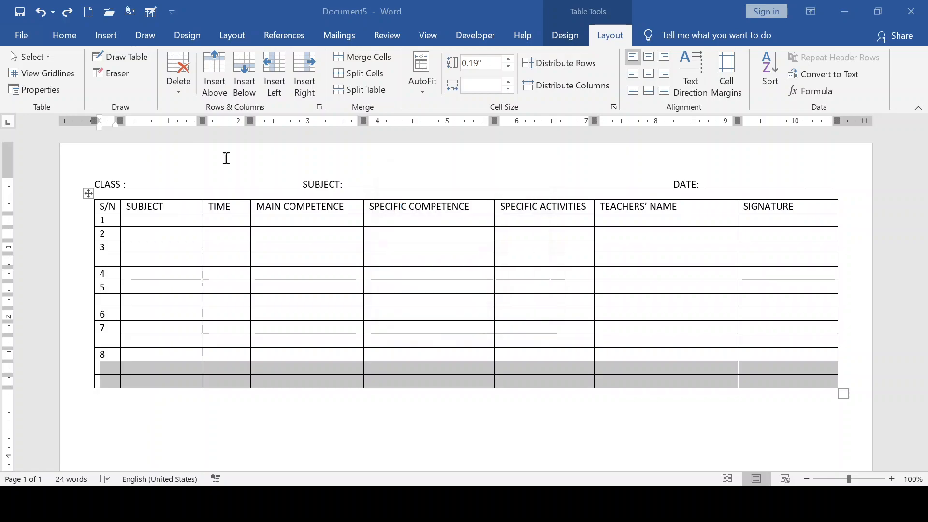
{"action": "left_click", "coordinate": [176, 89]}
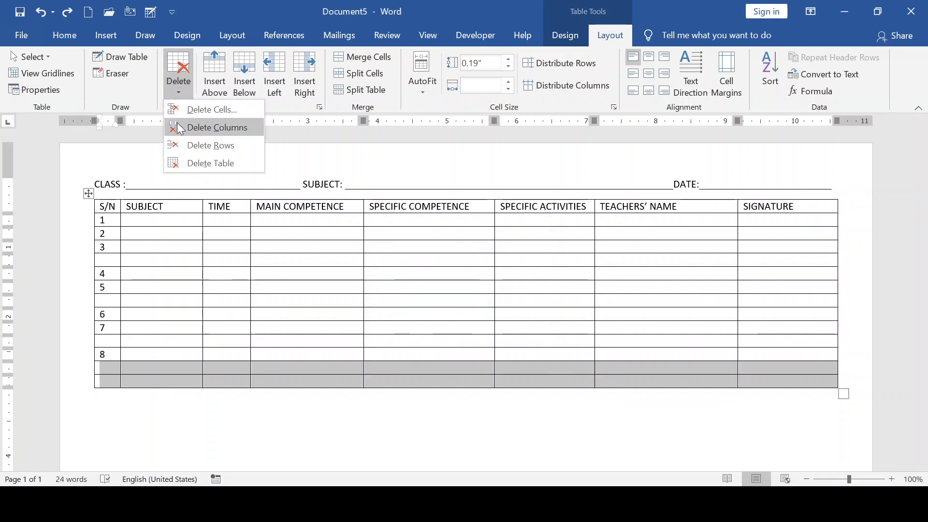
{"action": "left_click", "coordinate": [198, 147]}
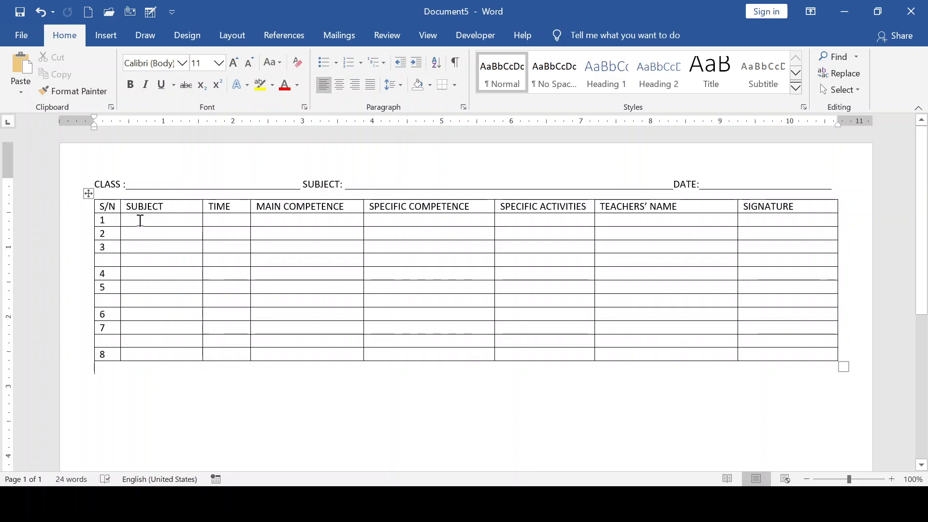
- Merge the blank row below row 3 of the timetable into a single full-width cell
{"action": "left_click", "coordinate": [140, 221]}
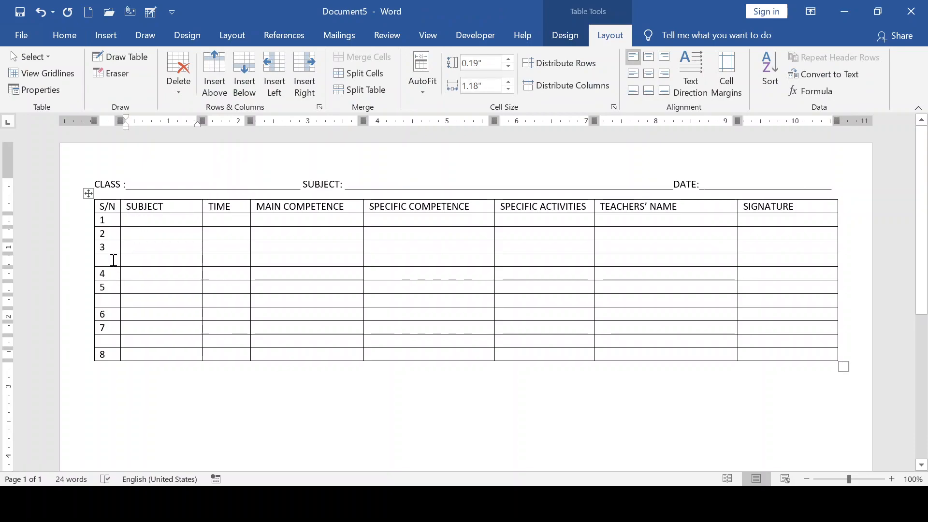
{"action": "left_click", "coordinate": [110, 260]}
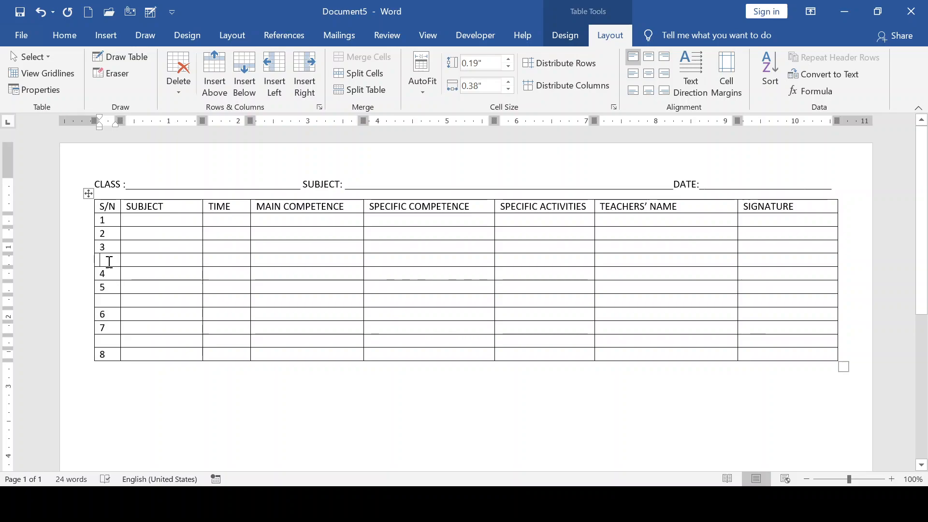
{"action": "left_click", "coordinate": [93, 261]}
{"action": "double_click", "coordinate": [94, 260]}
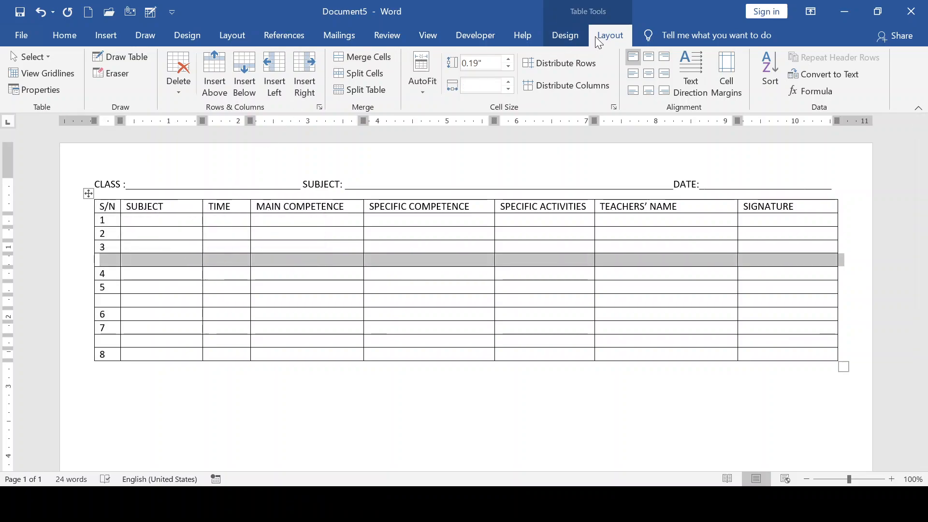
{"action": "left_click", "coordinate": [338, 57]}
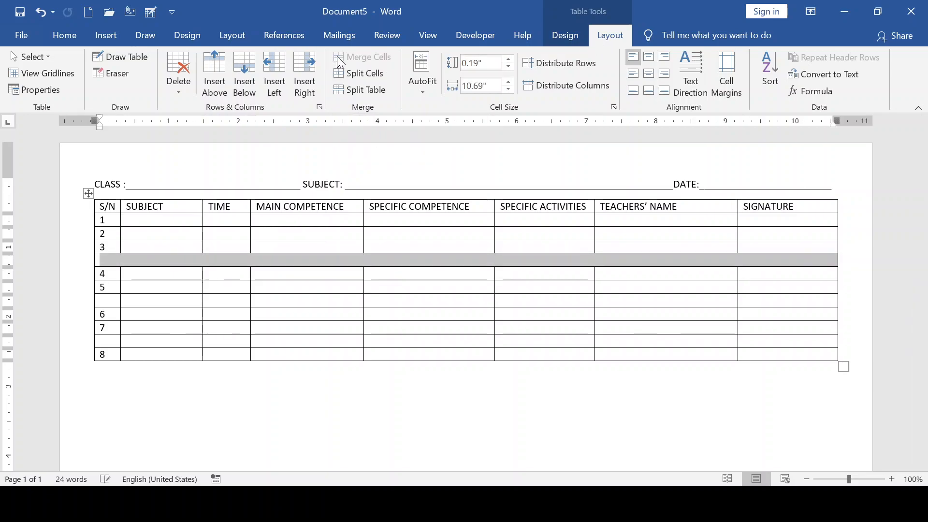
{"action": "left_click", "coordinate": [339, 259]}
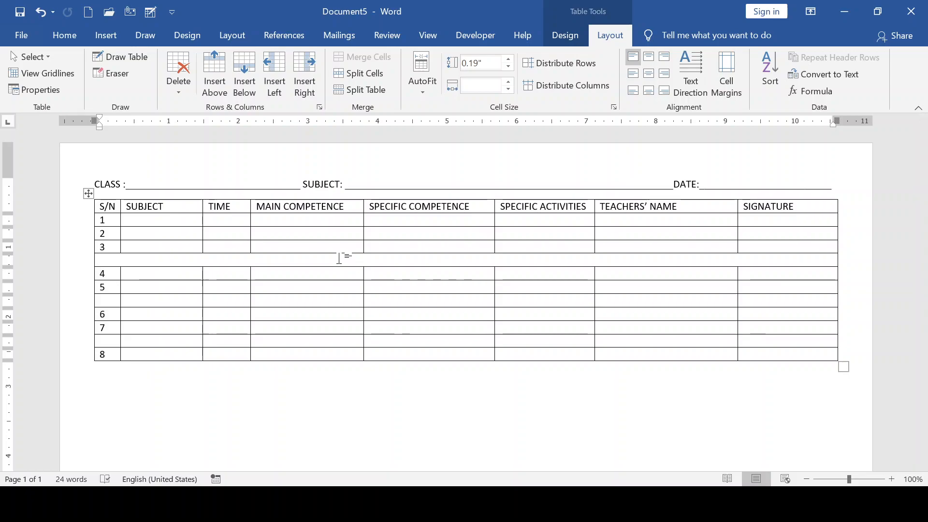
- Type 'Tea break' in the merged row below row 3, removing the stray c from 'breack'
{"action": "type", "text": "Tea"}
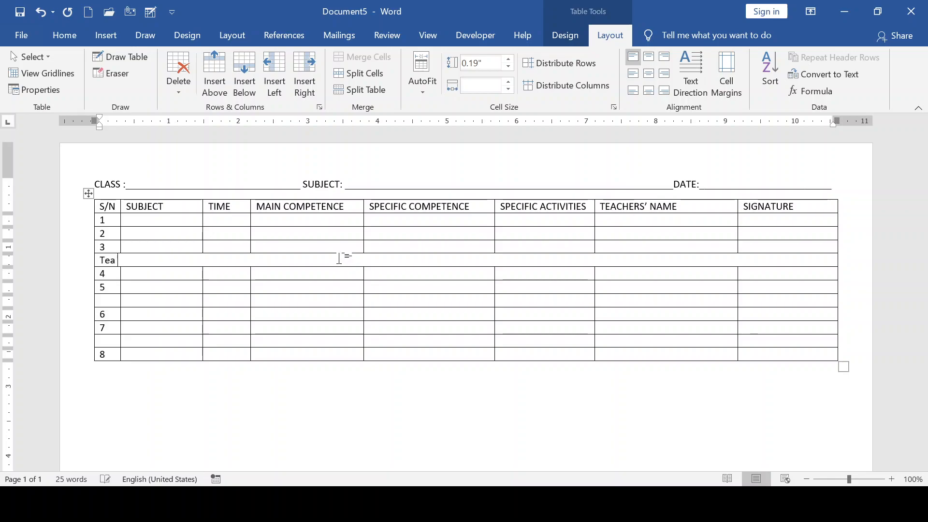
{"action": "type", "text": " break"}
{"action": "key", "text": "BackSpace"}
{"action": "key", "text": "BackSpace"}
{"action": "key", "text": "BackSpace"}
{"action": "key", "text": "BackSpace"}
{"action": "key", "text": "BackSpace"}
{"action": "key", "text": "BackSpace"}
{"action": "key", "text": "BackSpace"}
{"action": "key", "text": "BackSpace"}
{"action": "type", "text": "ea"}
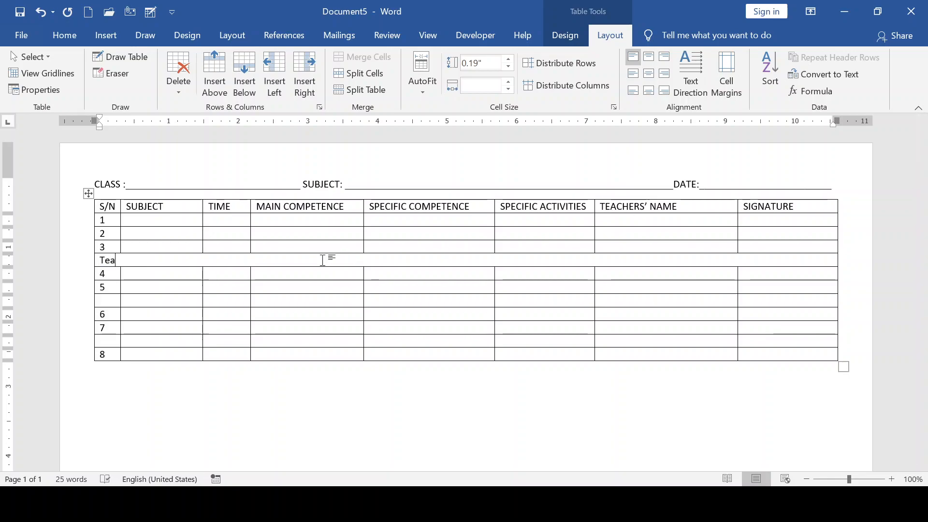
{"action": "type", "text": " breack"}
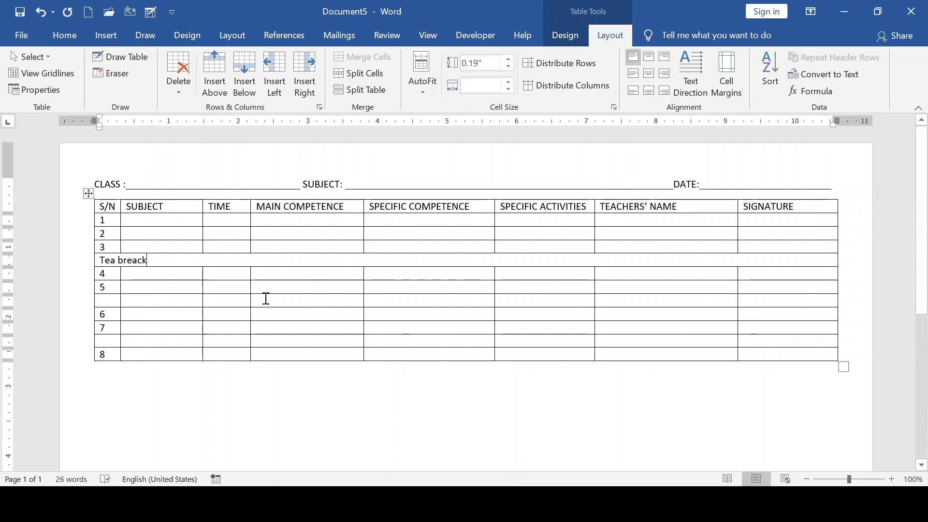
{"action": "left_click_drag", "start_coordinate": [176, 259], "coordinate": [161, 272]}
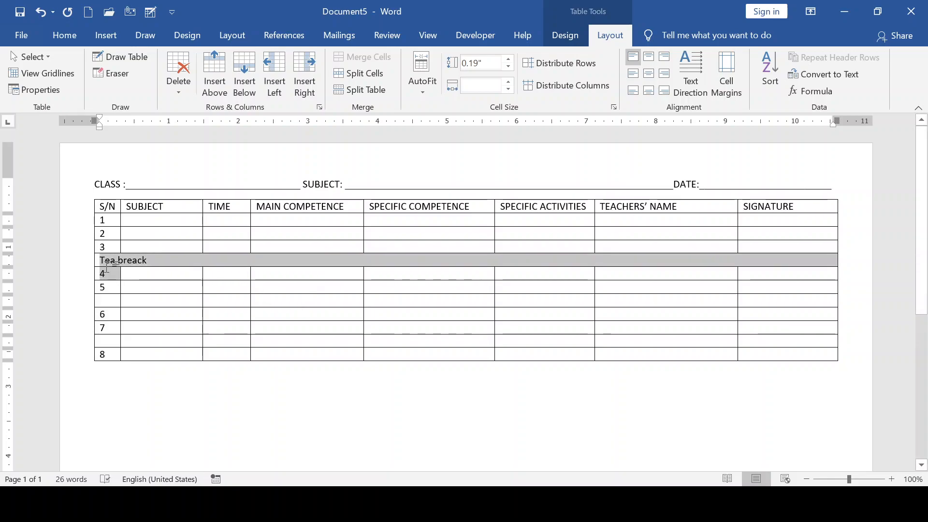
{"action": "left_click", "coordinate": [159, 257]}
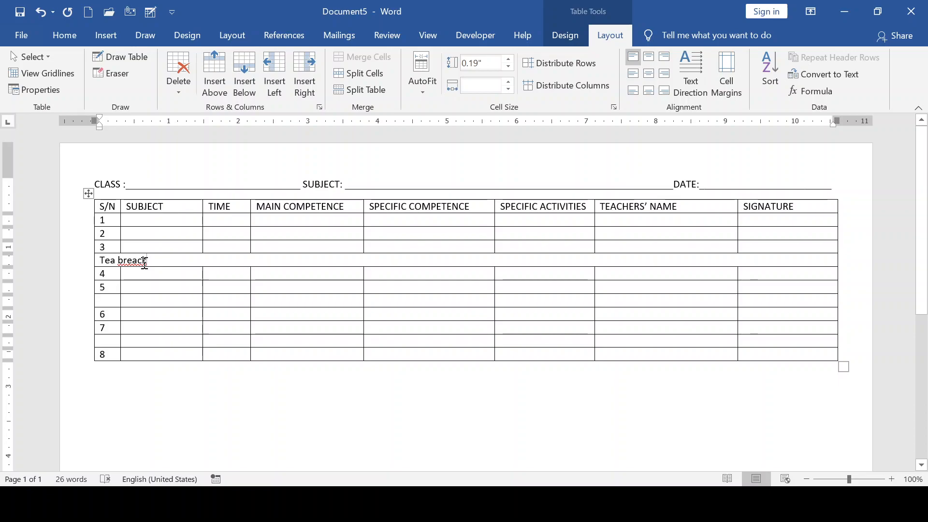
{"action": "left_click", "coordinate": [144, 262]}
{"action": "key", "text": "BackSpace"}
{"action": "left_click_drag", "start_coordinate": [163, 258], "coordinate": [101, 263]}
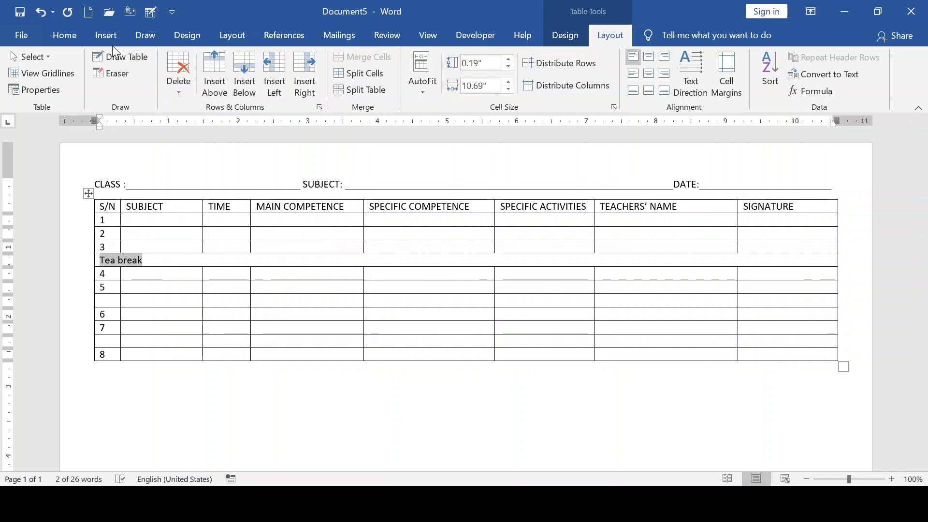
- Format the label as uppercase TEA BREAK at 18 pt, centred and bold
{"action": "left_click", "coordinate": [69, 36]}
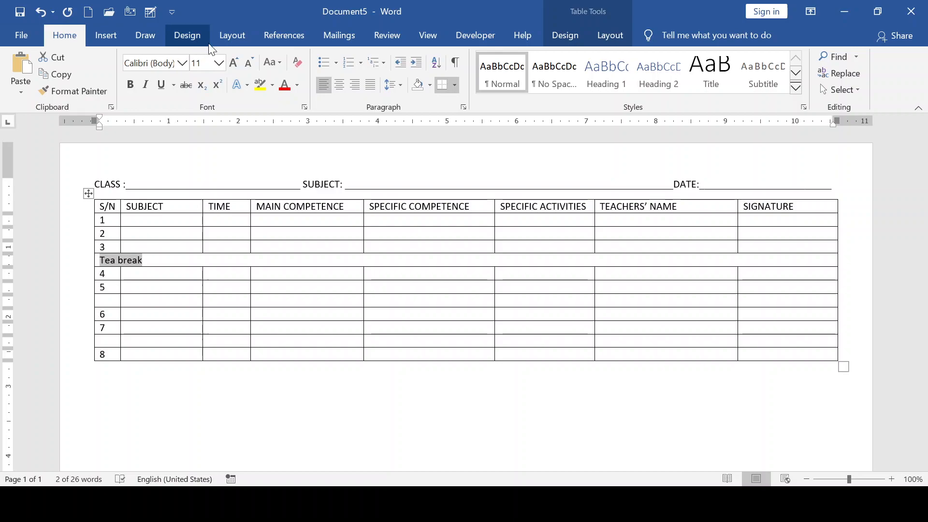
{"action": "left_click", "coordinate": [280, 63]}
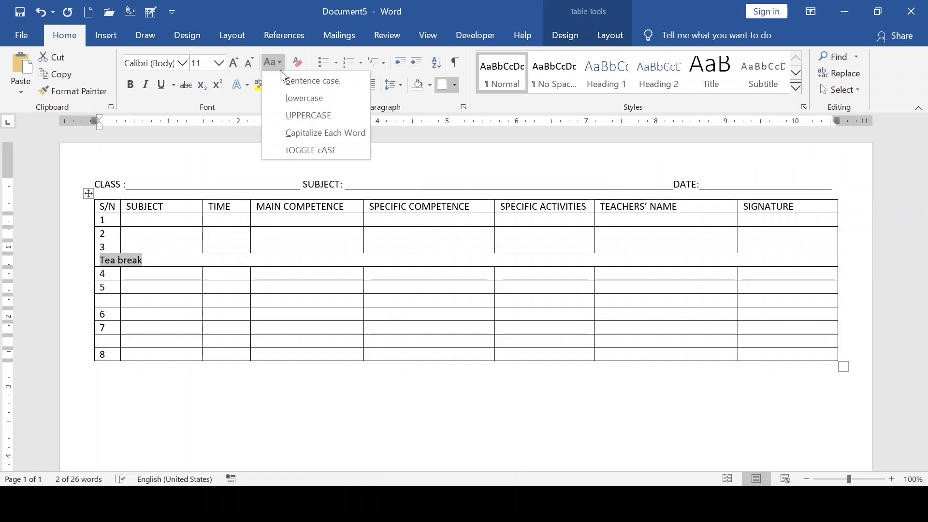
{"action": "left_click", "coordinate": [303, 116]}
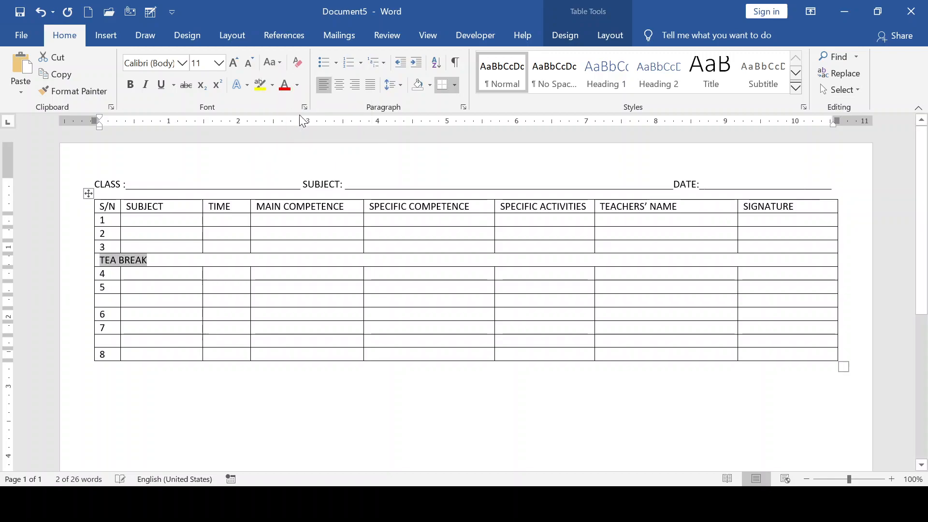
{"action": "left_click", "coordinate": [234, 63]}
{"action": "left_click", "coordinate": [234, 63]}
{"action": "left_click", "coordinate": [234, 63]}
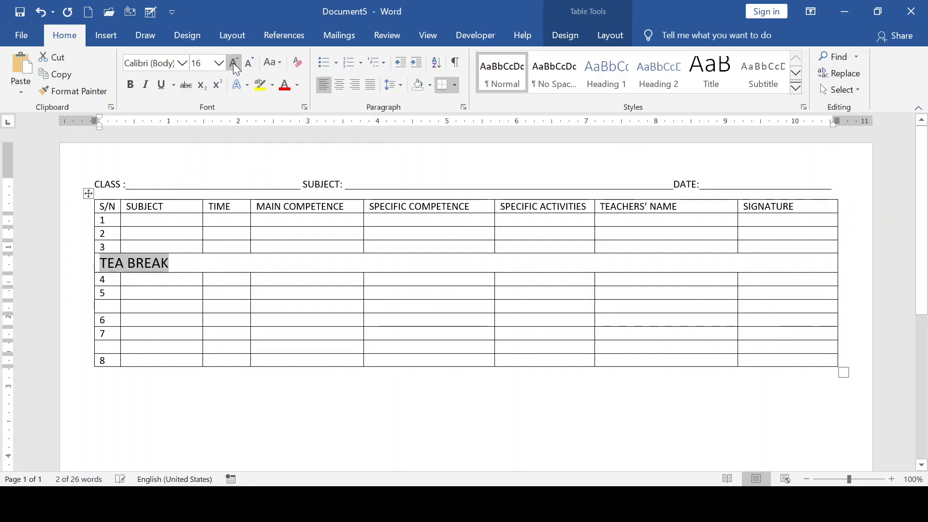
{"action": "left_click", "coordinate": [234, 62]}
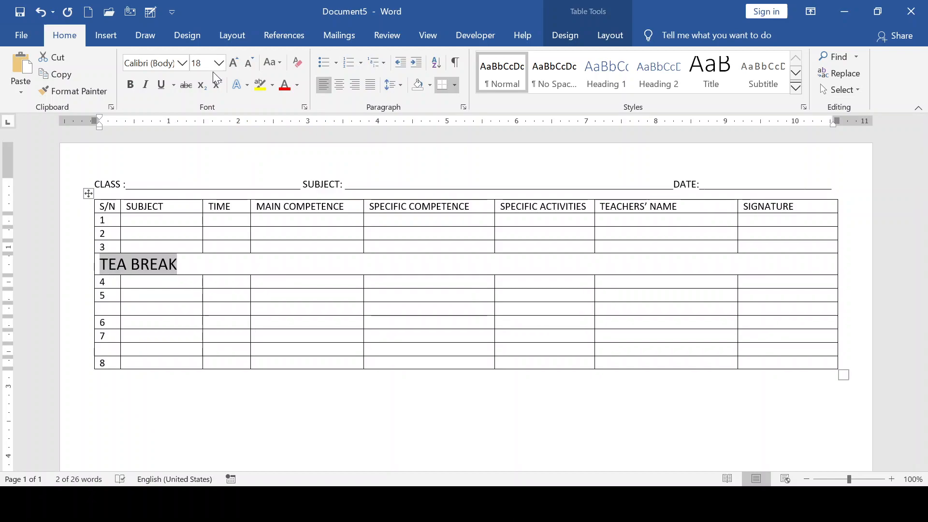
{"action": "left_click", "coordinate": [341, 87]}
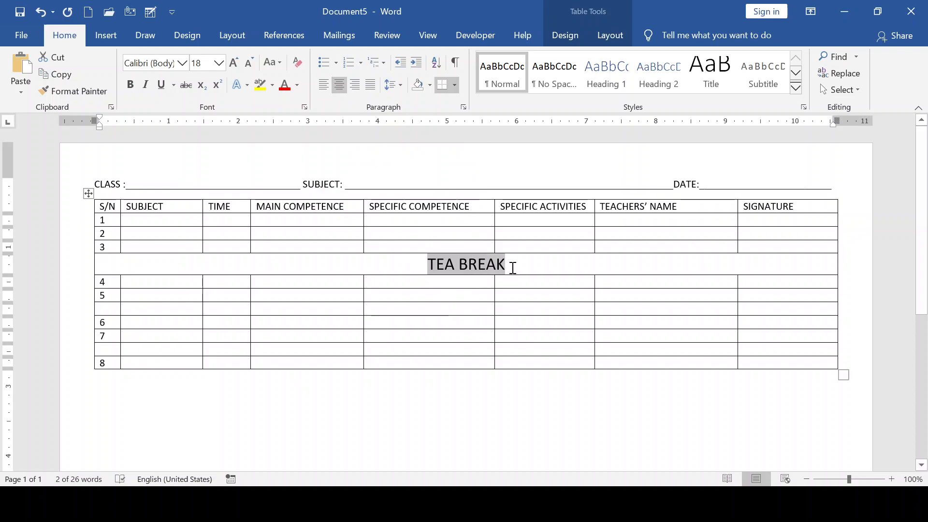
{"action": "left_click", "coordinate": [131, 85]}
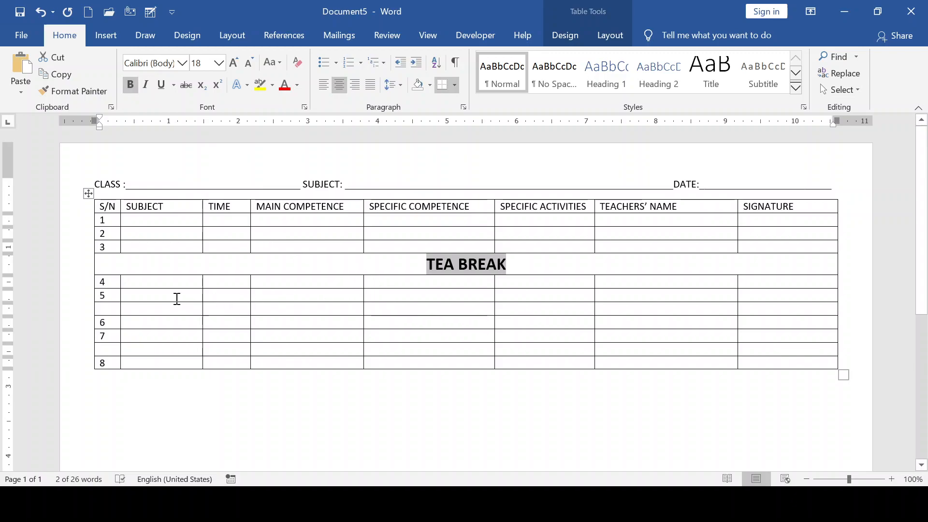
- Merge the empty row below row 5 into one full-width cell and copy the TEA BREAK label
{"action": "left_click", "coordinate": [116, 309]}
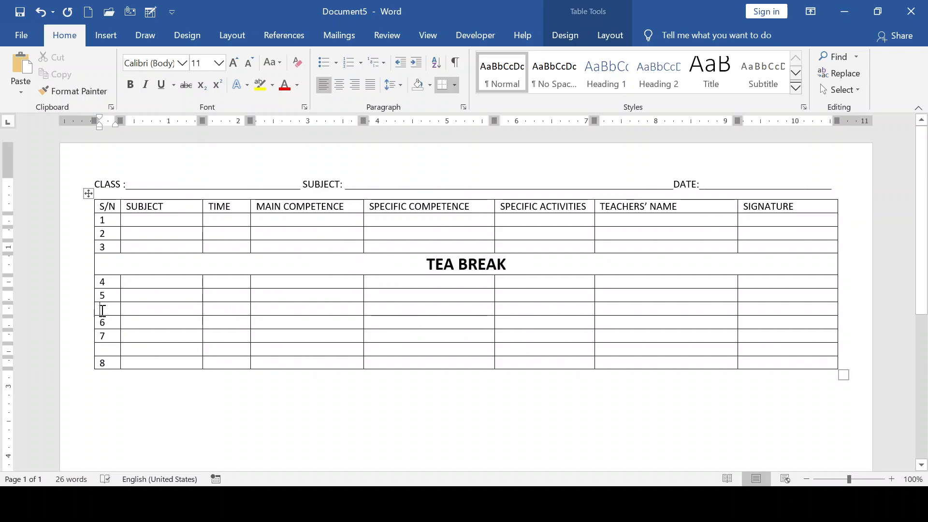
{"action": "triple_click", "coordinate": [94, 312]}
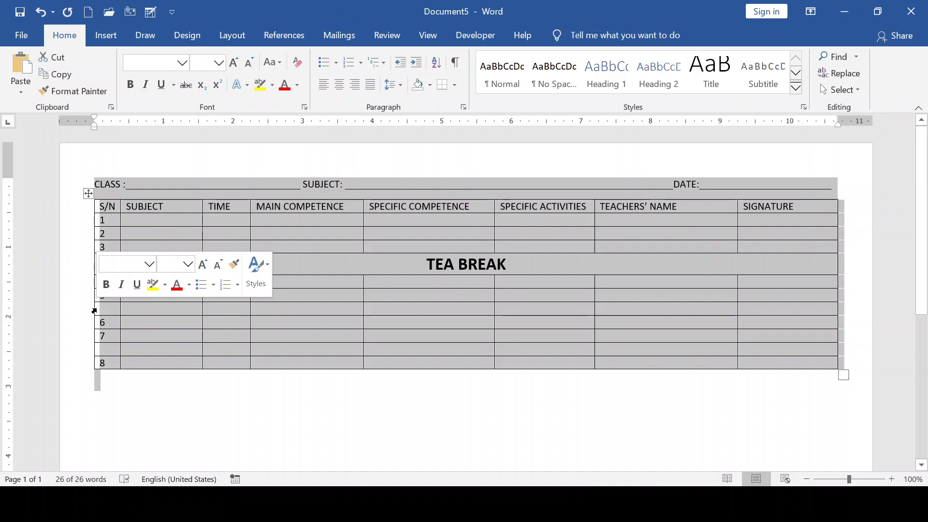
{"action": "left_click", "coordinate": [95, 311]}
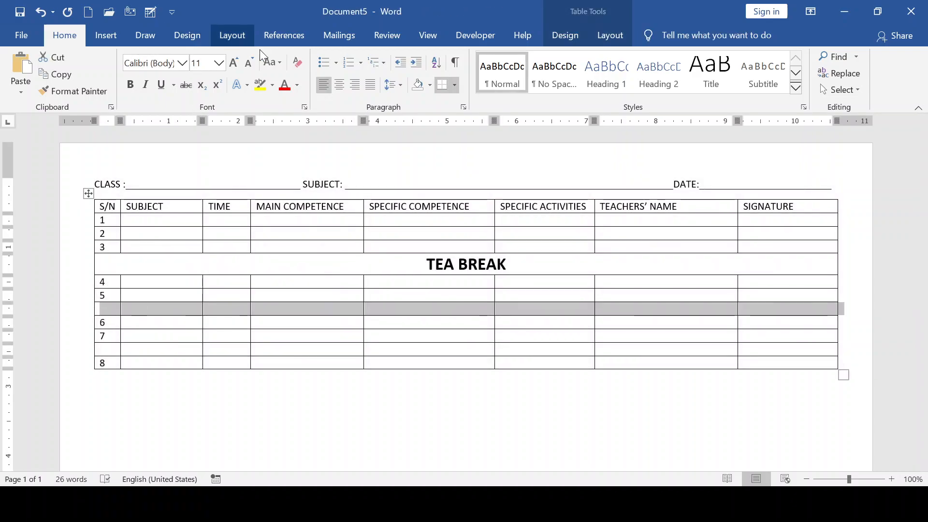
{"action": "left_click", "coordinate": [608, 36]}
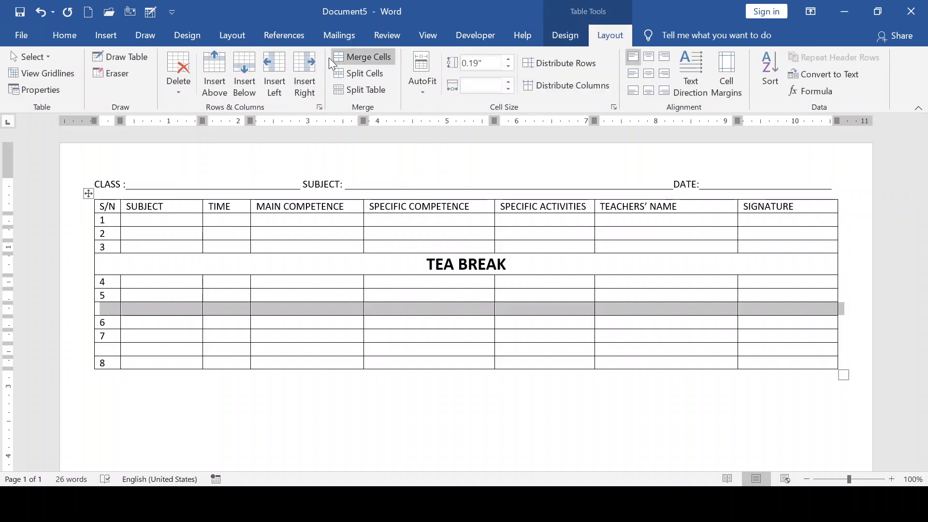
{"action": "left_click", "coordinate": [363, 57]}
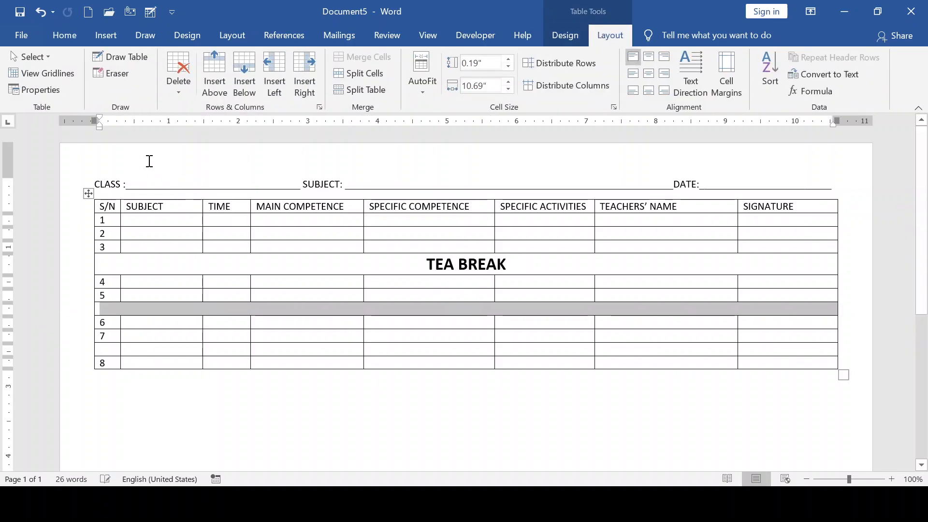
{"action": "left_click", "coordinate": [190, 308]}
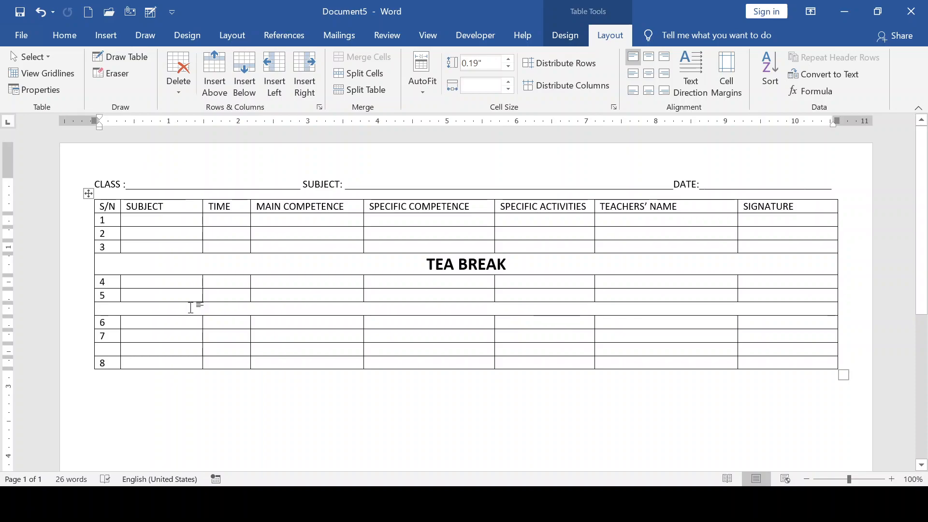
{"action": "left_click_drag", "start_coordinate": [514, 264], "coordinate": [423, 265]}
{"action": "key", "text": "ctrl+c"}
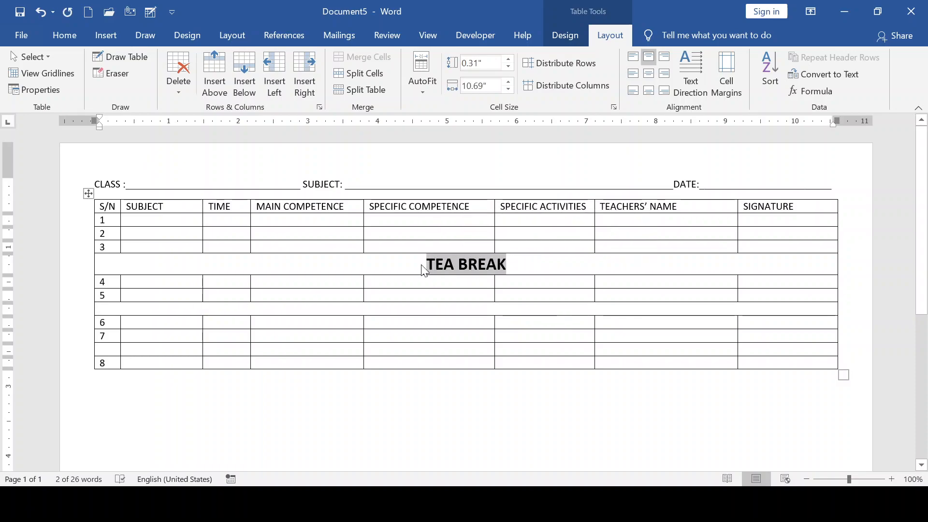
{"action": "left_click", "coordinate": [423, 306]}
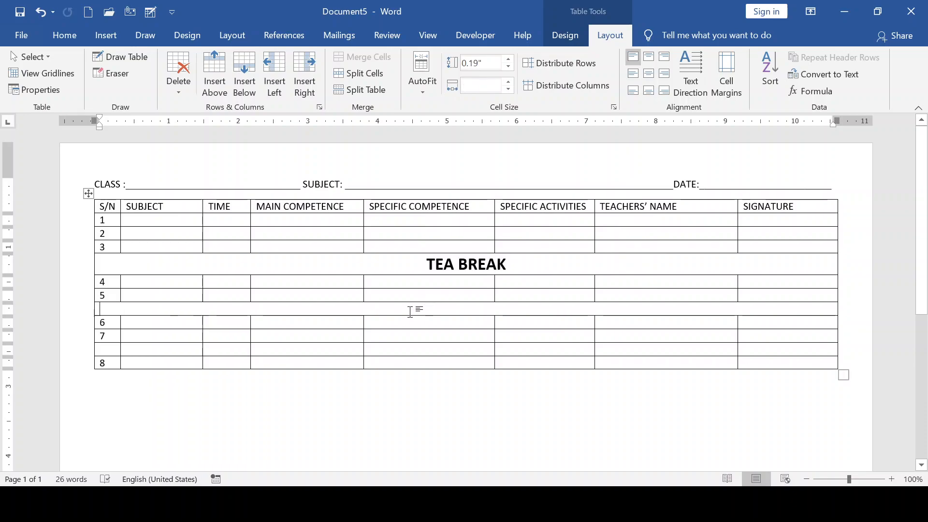
- Paste TEA BREAK into the merged row below row 5 and centre it
{"action": "key", "text": "ctrl+v"}
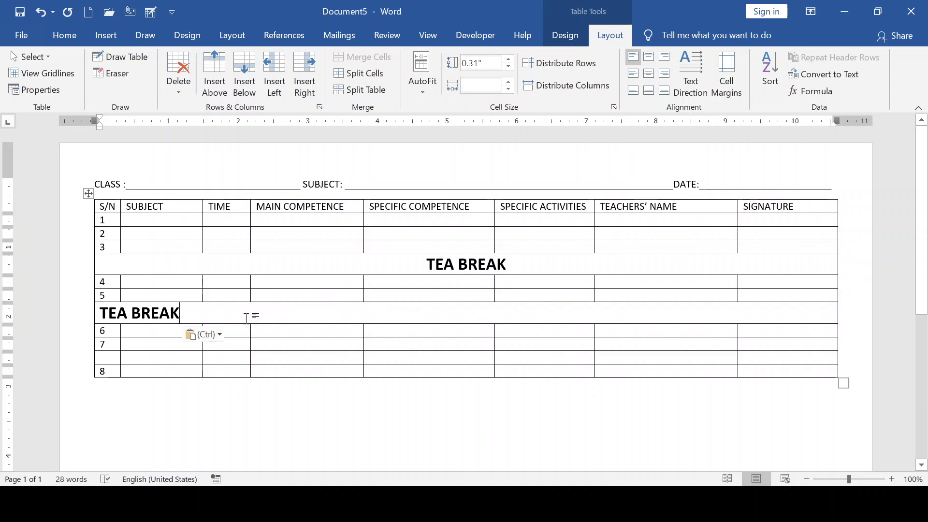
{"action": "left_click", "coordinate": [312, 338]}
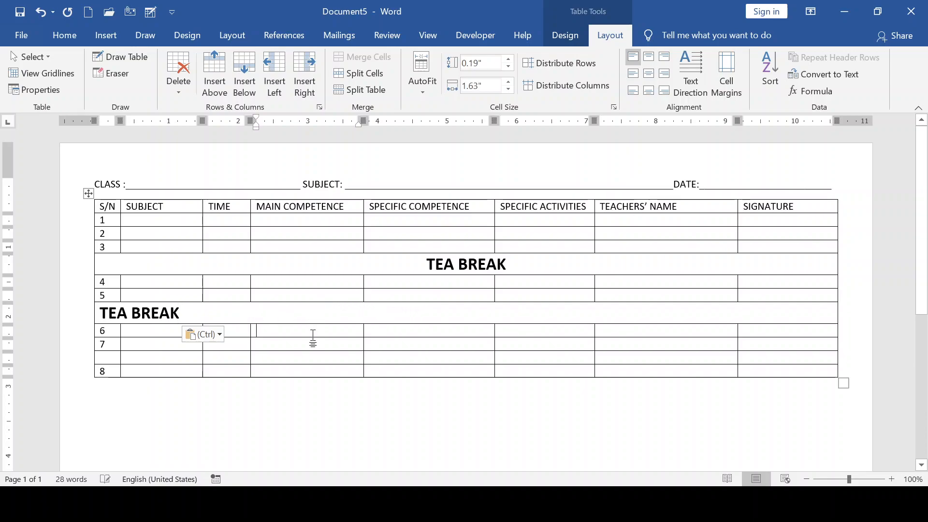
{"action": "left_click_drag", "start_coordinate": [181, 319], "coordinate": [87, 319]}
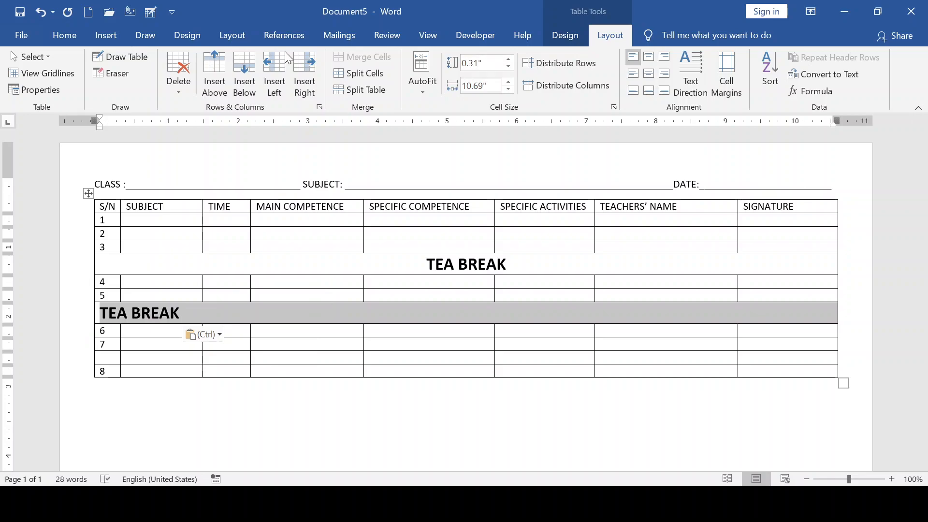
{"action": "left_click", "coordinate": [54, 29]}
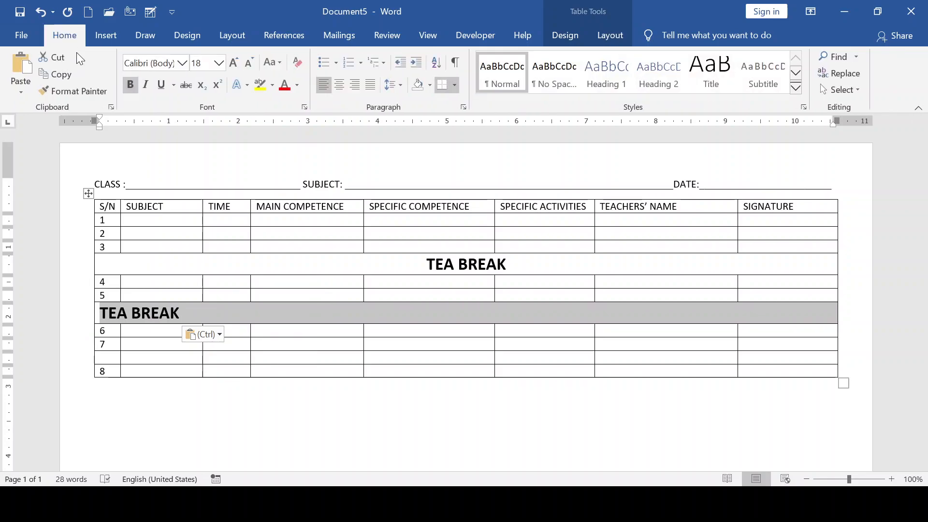
{"action": "left_click", "coordinate": [339, 86]}
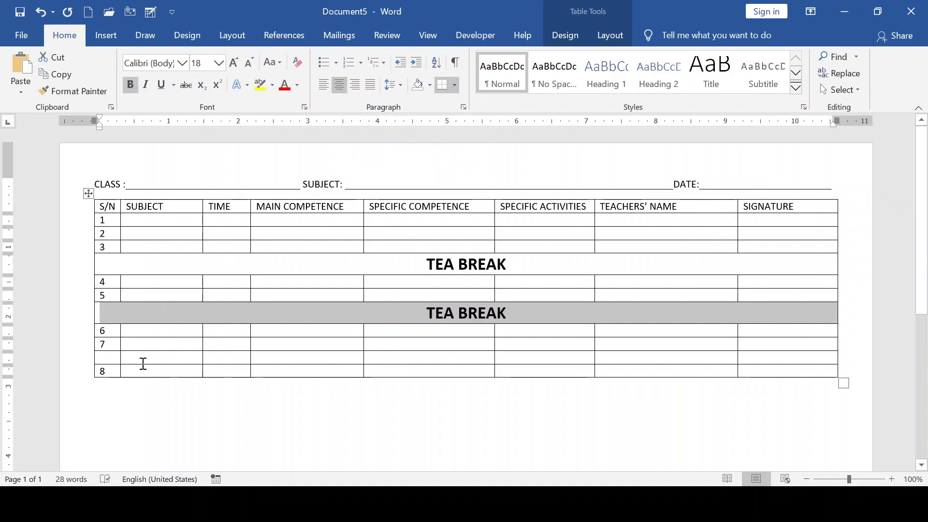
{"action": "left_click", "coordinate": [113, 361]}
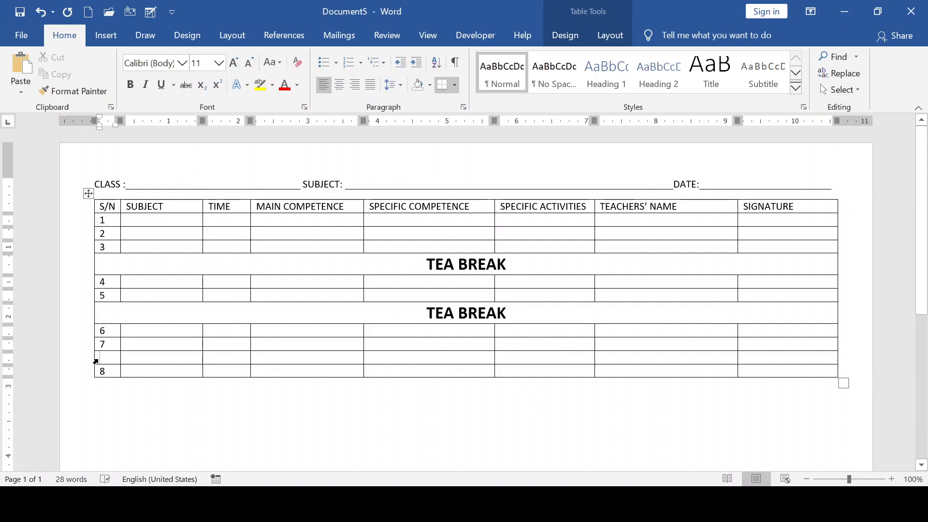
- Merge the empty row above row 8 into one full-width cell
{"action": "left_click", "coordinate": [95, 362]}
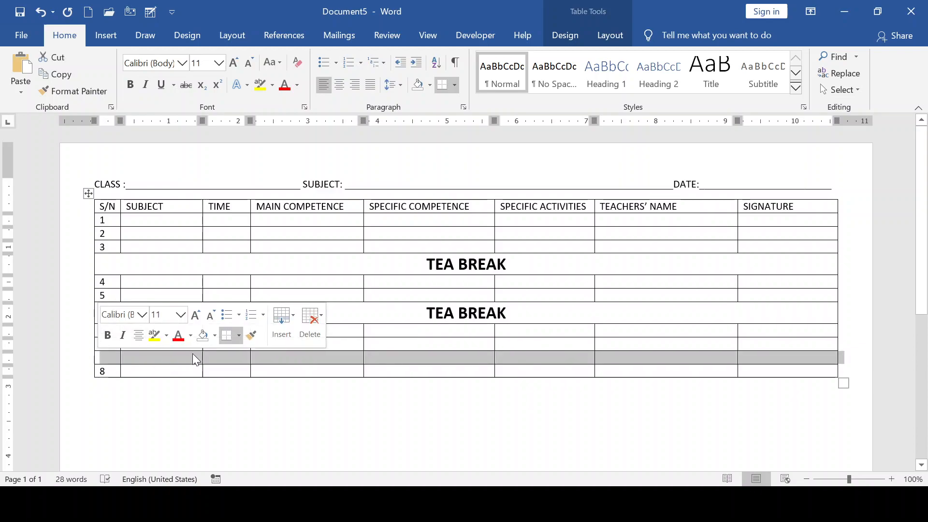
{"action": "left_click", "coordinate": [604, 36]}
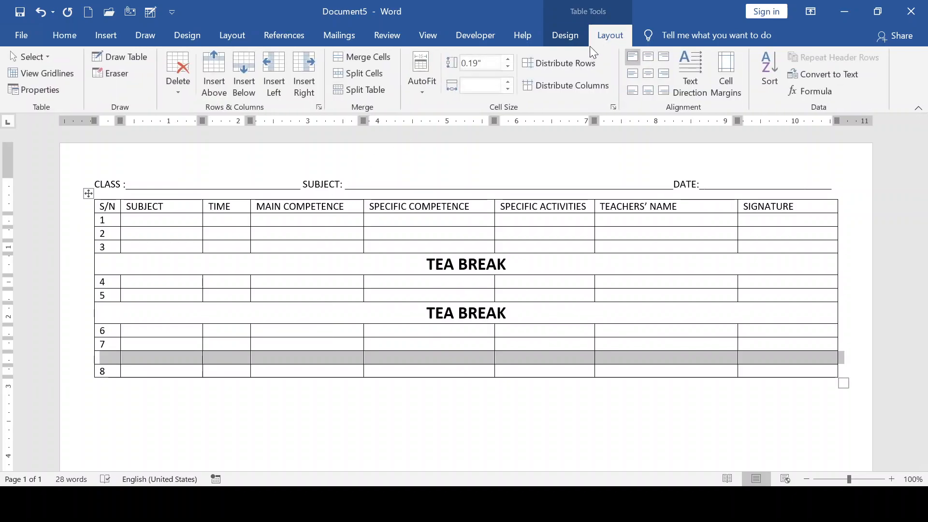
{"action": "left_click", "coordinate": [344, 57]}
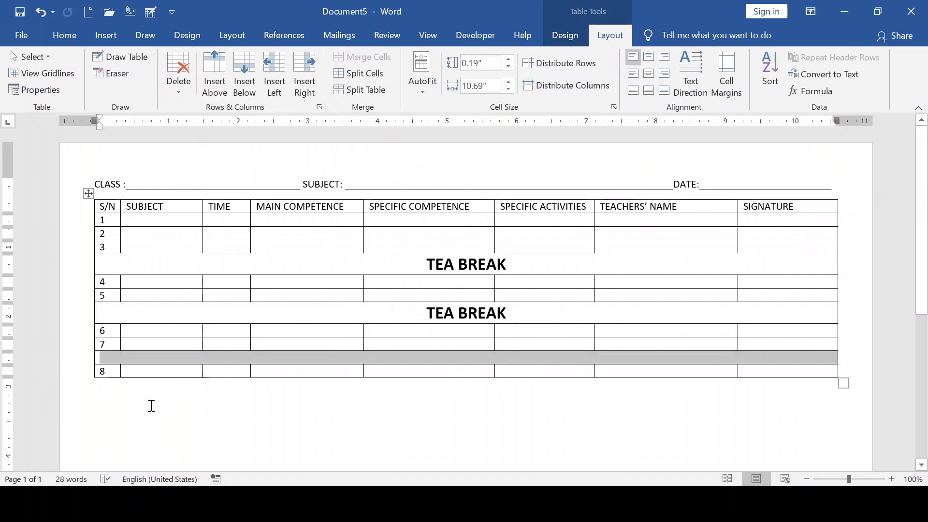
{"action": "left_click", "coordinate": [162, 359]}
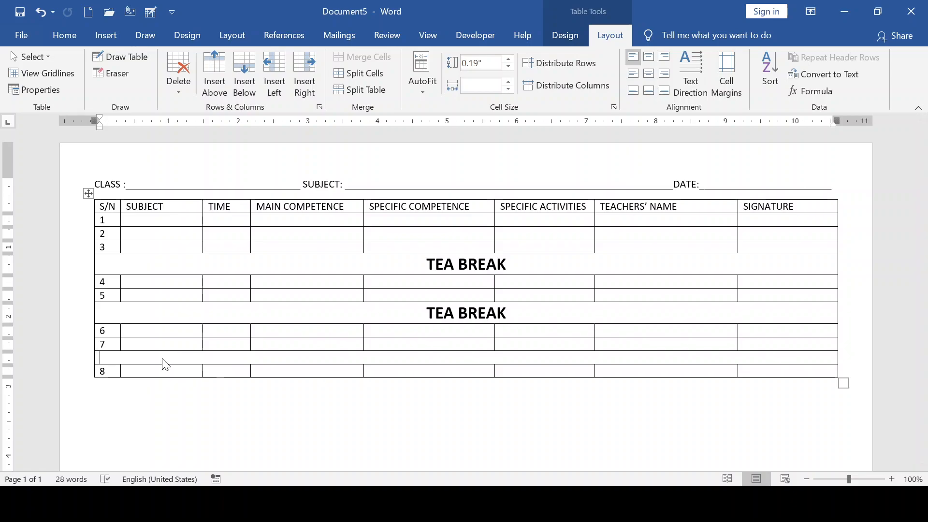
- Enter the word 'lunch' in the merged row and select it
{"action": "type", "text": "TEA BREAK"}
{"action": "key", "text": "BackSpace"}
{"action": "key", "text": "BackSpace"}
{"action": "key", "text": "BackSpace"}
{"action": "key", "text": "BackSpace"}
{"action": "key", "text": "BackSpace"}
{"action": "key", "text": "BackSpace"}
{"action": "key", "text": "BackSpace"}
{"action": "key", "text": "BackSpace"}
{"action": "key", "text": "BackSpace"}
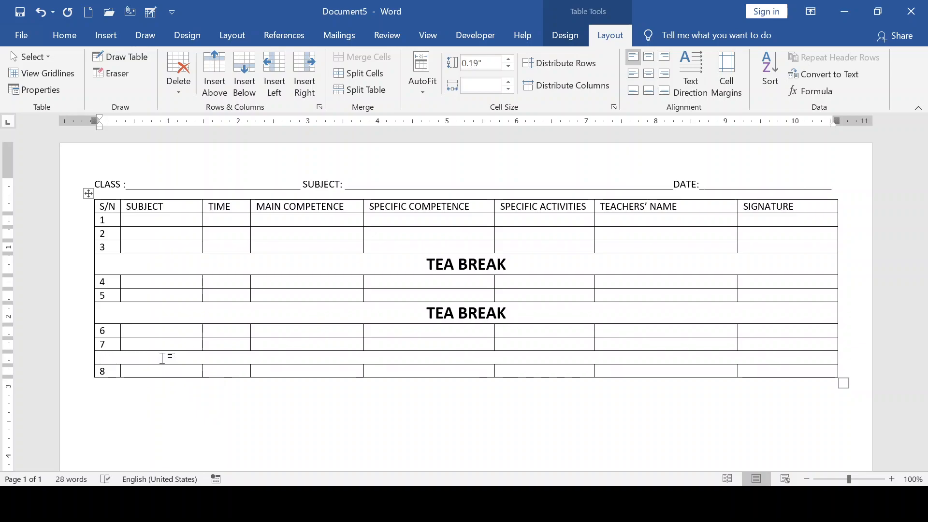
{"action": "type", "text": "lu"}
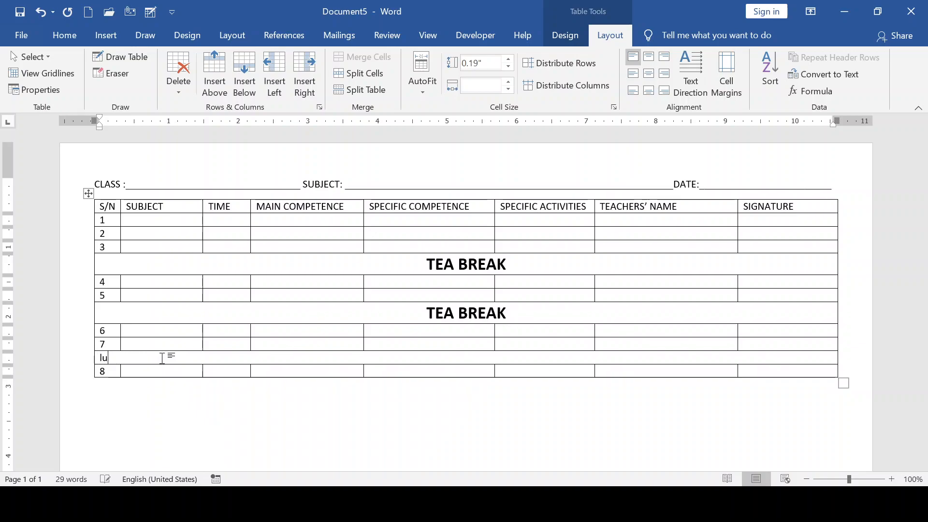
{"action": "type", "text": "lunch"}
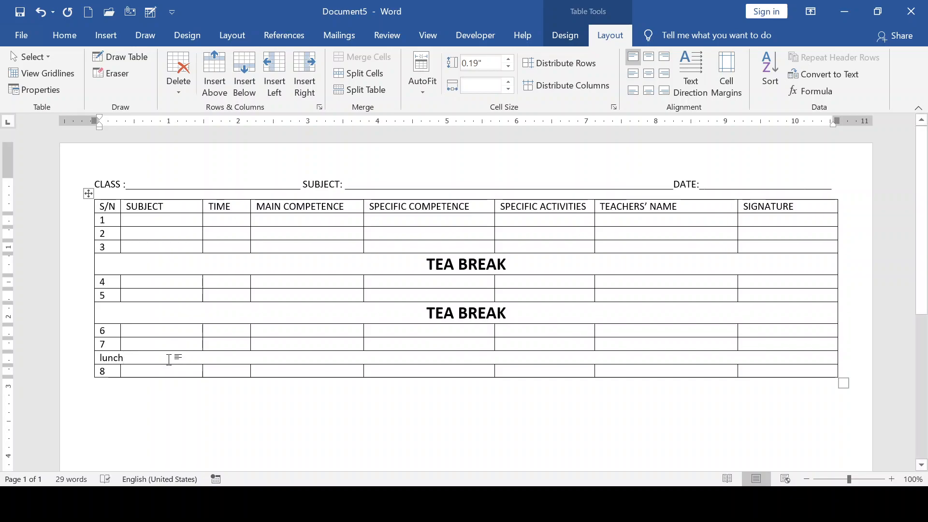
{"action": "left_click_drag", "start_coordinate": [132, 358], "coordinate": [72, 357]}
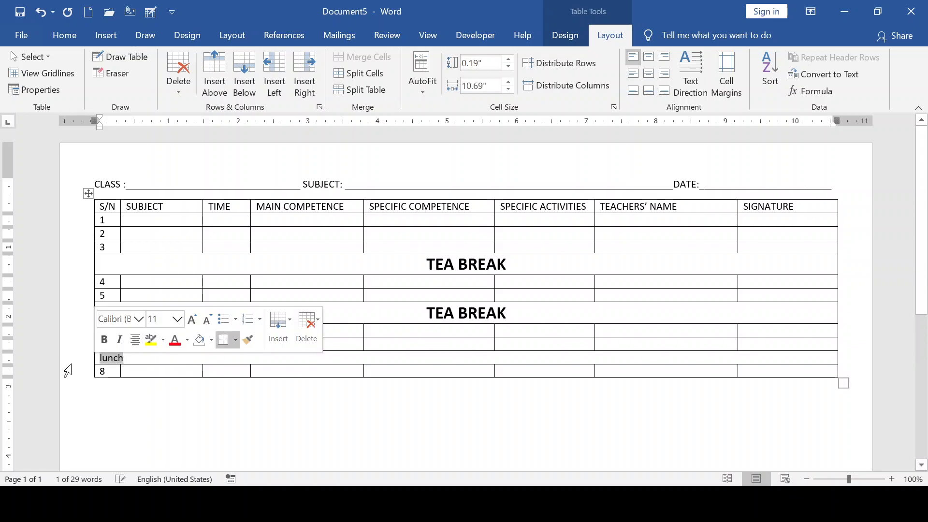
- Format the lunch label as uppercase LUNCH at 16 pt, bold and centred
{"action": "left_click", "coordinate": [67, 43]}
{"action": "left_click", "coordinate": [280, 62]}
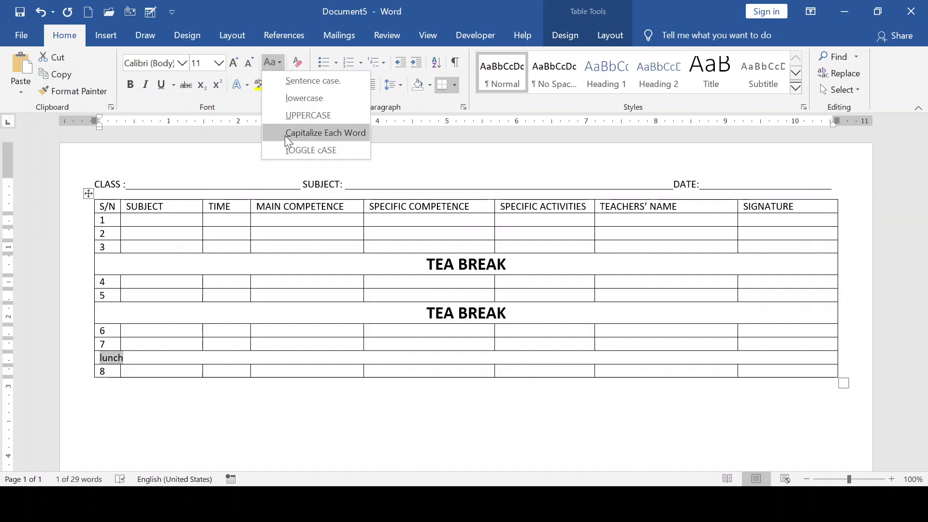
{"action": "left_click", "coordinate": [302, 121]}
{"action": "left_click", "coordinate": [234, 65]}
{"action": "left_click", "coordinate": [234, 65]}
{"action": "left_click", "coordinate": [233, 65]}
{"action": "left_click", "coordinate": [131, 89]}
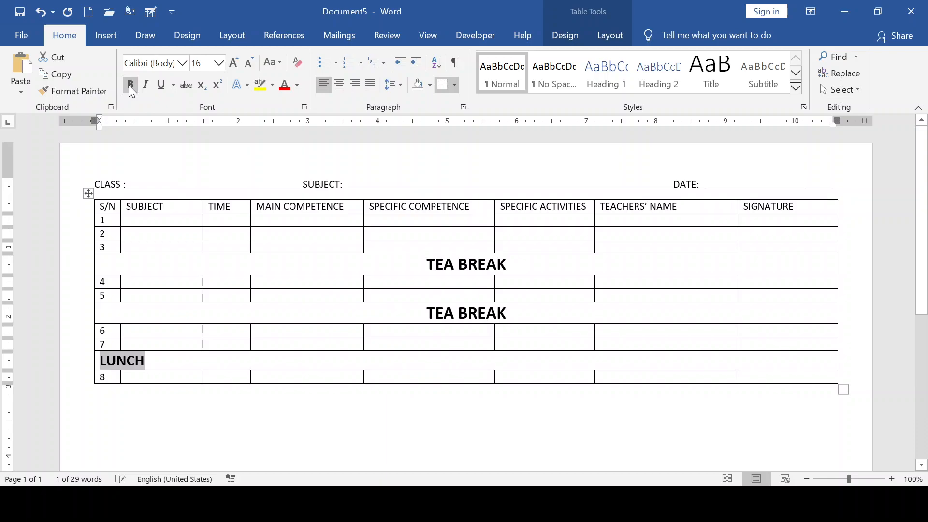
{"action": "left_click", "coordinate": [341, 87]}
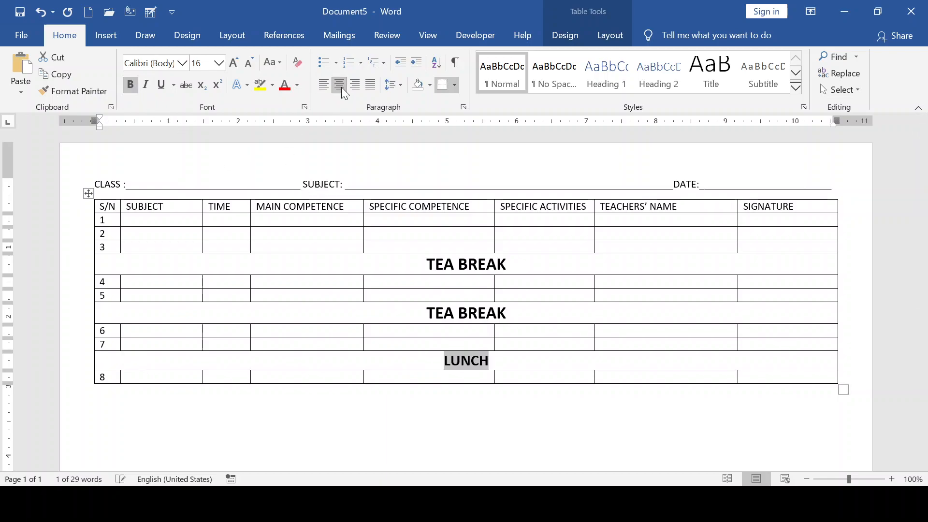
{"action": "left_click", "coordinate": [453, 264]}
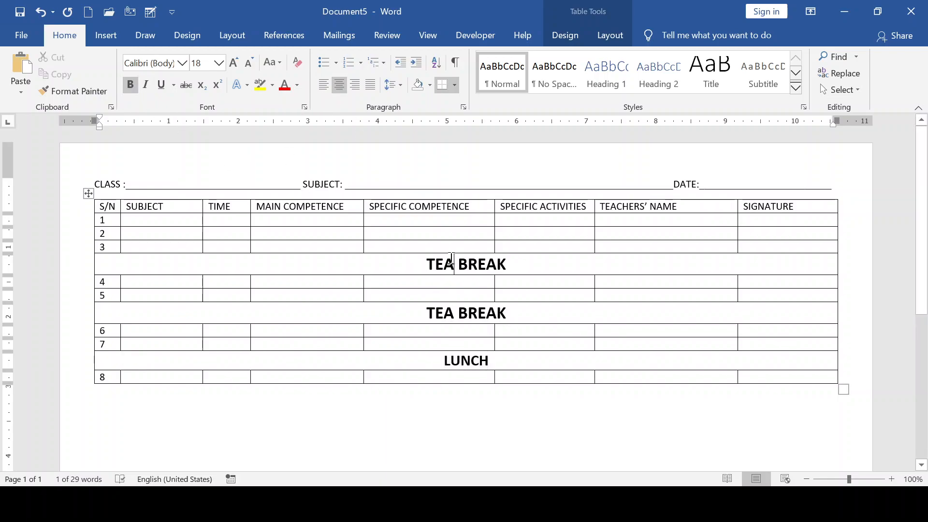
- Change the second break row's label from TEA BREAK to SHOR BREAK, centred in its row
{"action": "left_click", "coordinate": [454, 314]}
{"action": "key", "text": "BackSpace"}
{"action": "key", "text": "BackSpace"}
{"action": "key", "text": "BackSpace"}
{"action": "key", "text": "BackSpace"}
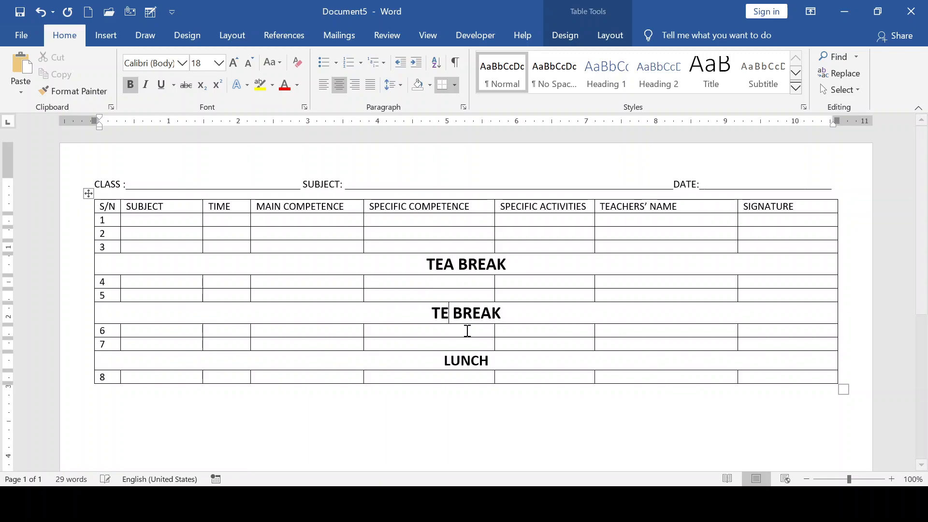
{"action": "type", "text": "short"}
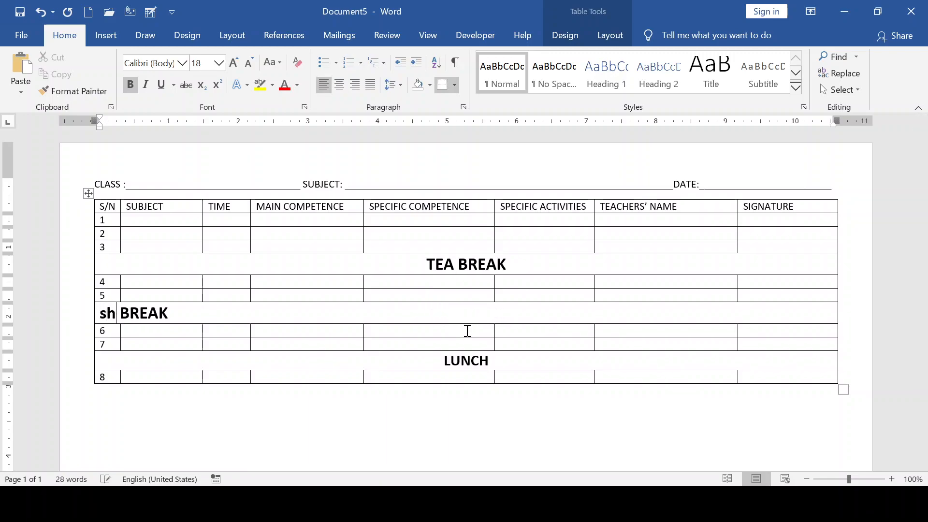
{"action": "key", "text": "BackSpace"}
{"action": "key", "text": "BackSpace"}
{"action": "key", "text": "BackSpace"}
{"action": "key", "text": "BackSpace"}
{"action": "key", "text": "BackSpace"}
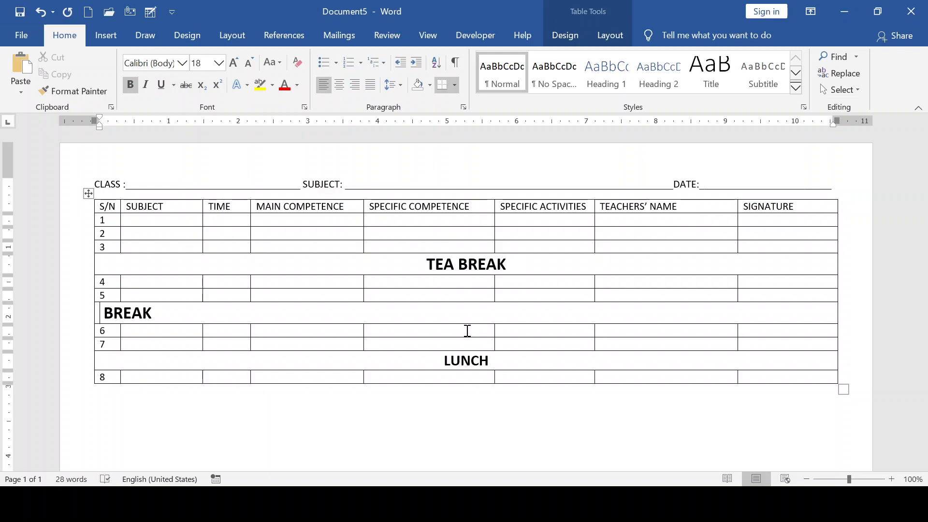
{"action": "type", "text": "SHOR"}
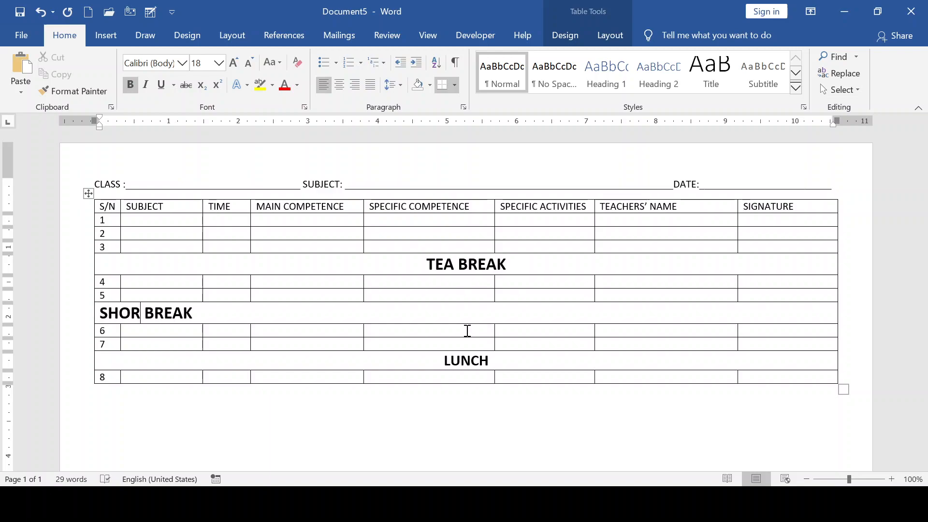
{"action": "left_click", "coordinate": [450, 360]}
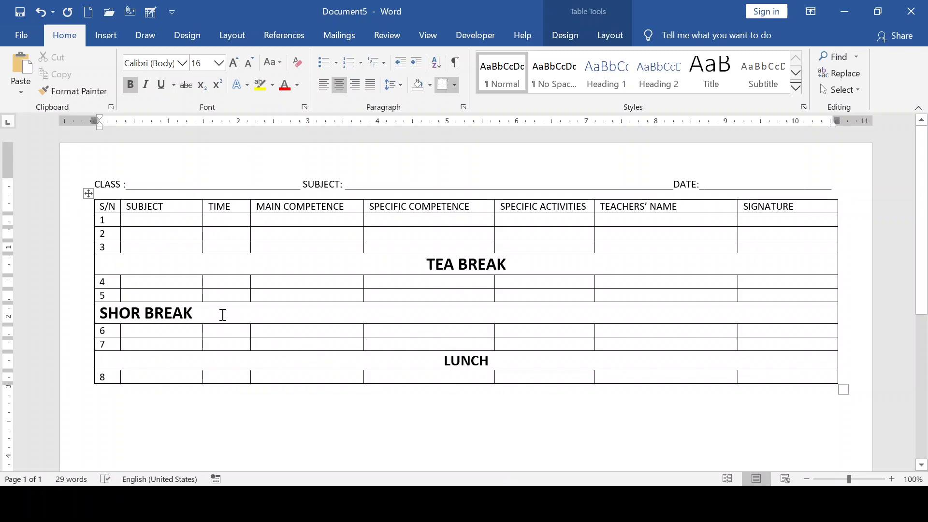
{"action": "left_click_drag", "start_coordinate": [216, 313], "coordinate": [77, 320]}
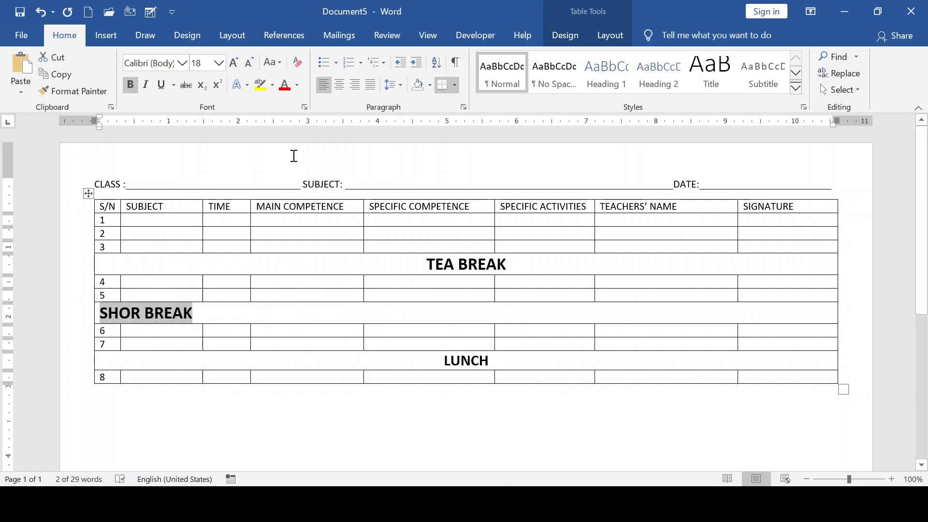
{"action": "left_click", "coordinate": [339, 86]}
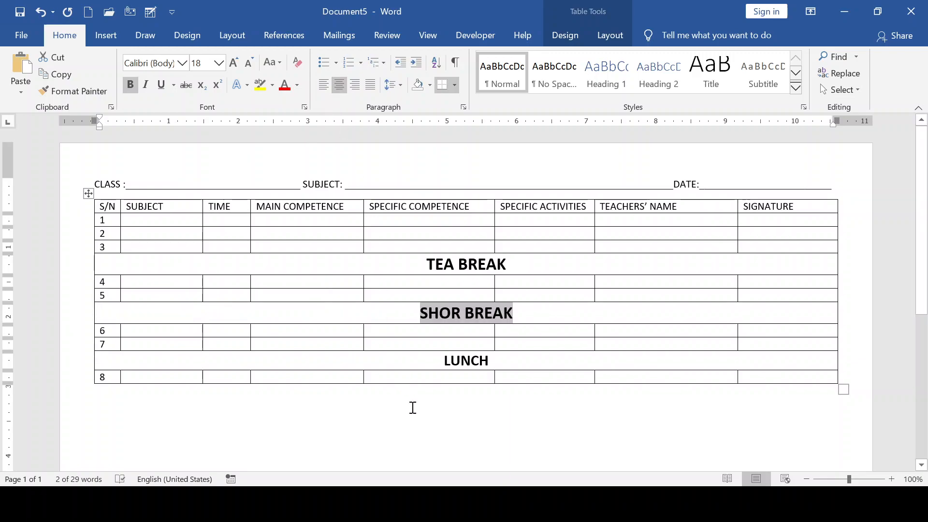
{"action": "left_click", "coordinate": [619, 415]}
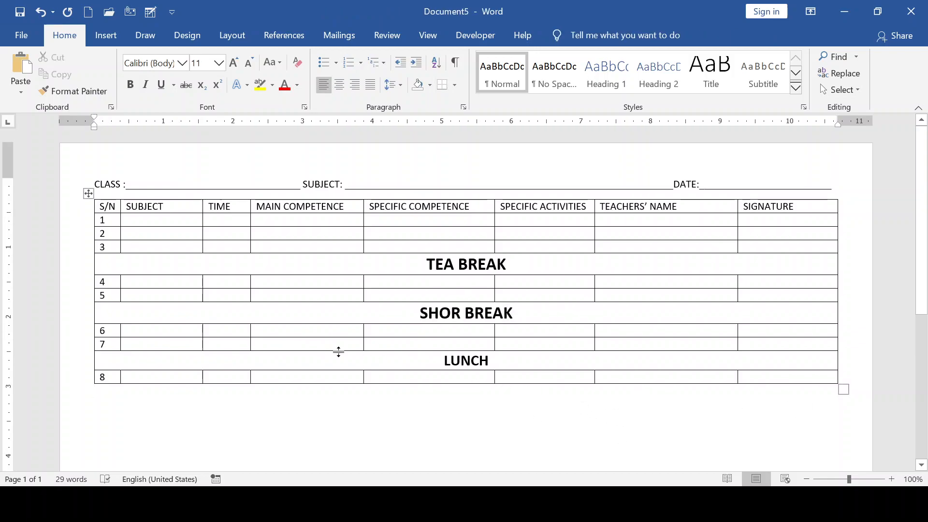
- Make the CLASS/SUBJECT/DATE line bold and enlarge it to 14 pt
{"action": "scroll", "coordinate": [338, 344], "scroll_direction": "down", "scroll_amount": 1}
{"action": "scroll", "coordinate": [475, 271], "scroll_direction": "up", "scroll_amount": 1}
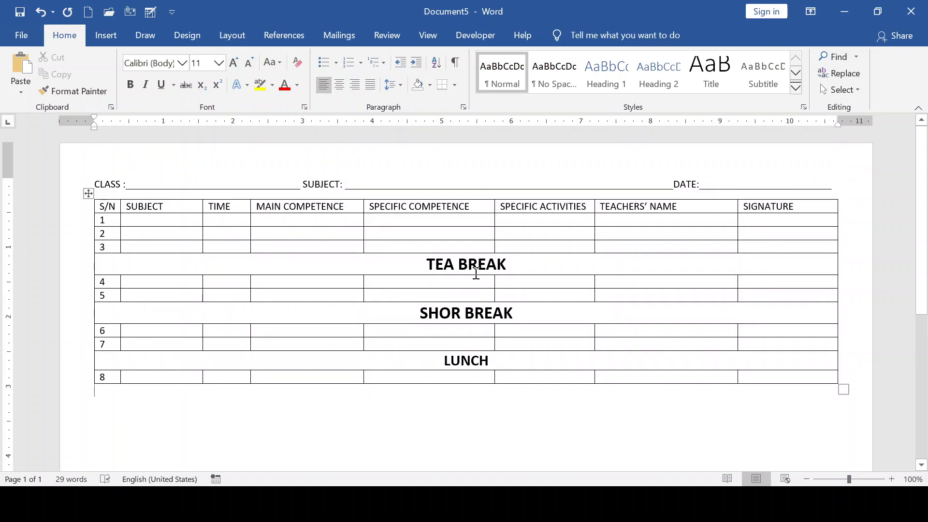
{"action": "scroll", "coordinate": [463, 298], "scroll_direction": "down", "scroll_amount": 1}
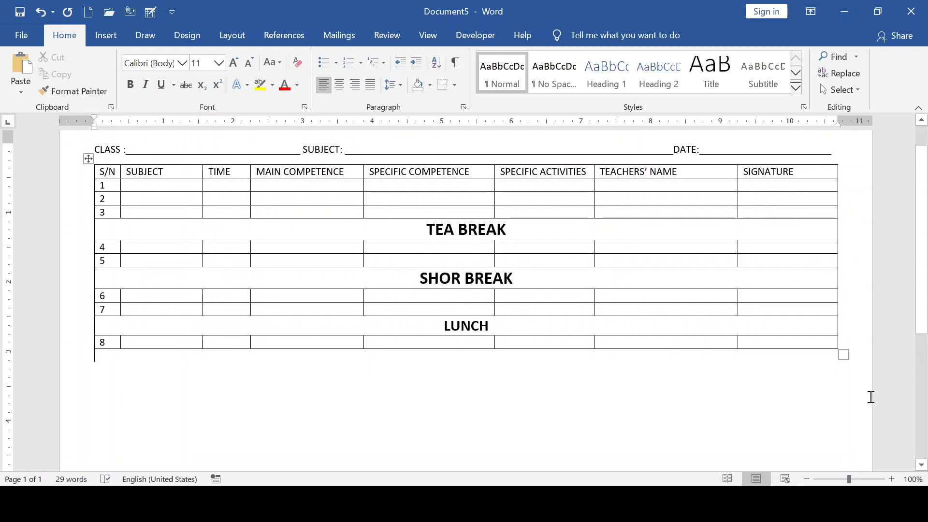
{"action": "left_click", "coordinate": [843, 355]}
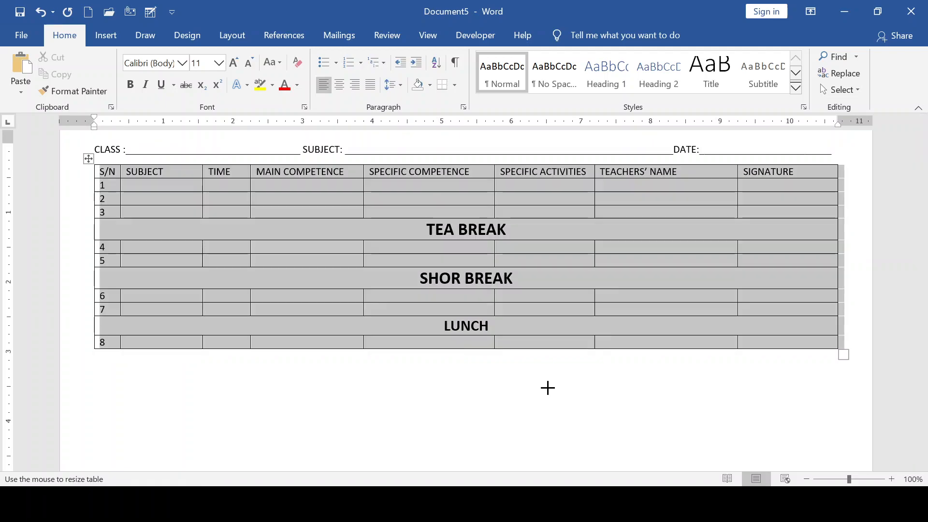
{"action": "left_click_drag", "start_coordinate": [96, 145], "coordinate": [833, 151]}
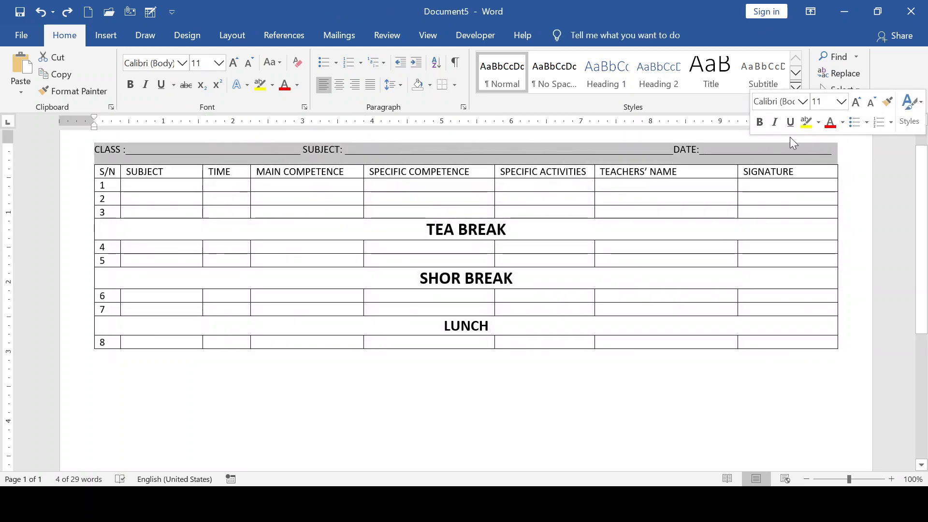
{"action": "left_click", "coordinate": [761, 122]}
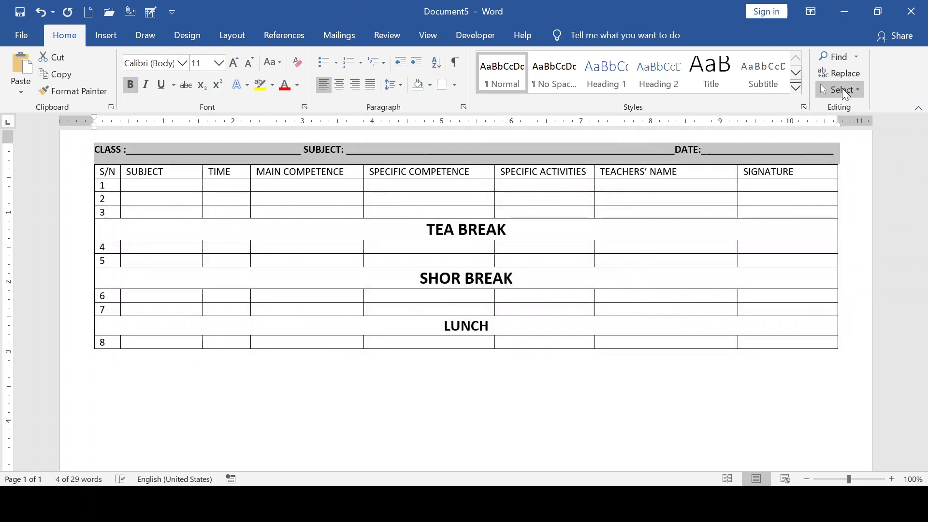
{"action": "left_click", "coordinate": [235, 63]}
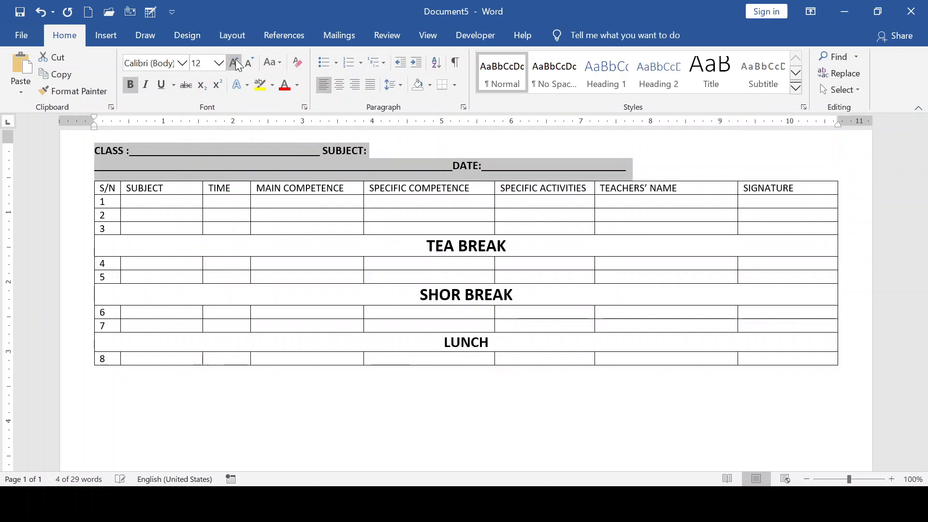
{"action": "left_click", "coordinate": [235, 63]}
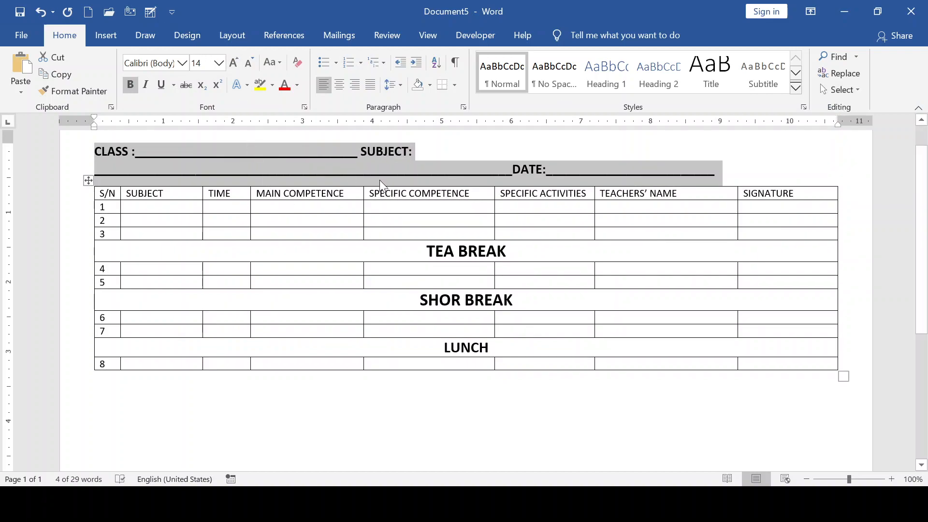
- Trim the extra underscores before DATE so the heading fits on one line
{"action": "left_click", "coordinate": [509, 173]}
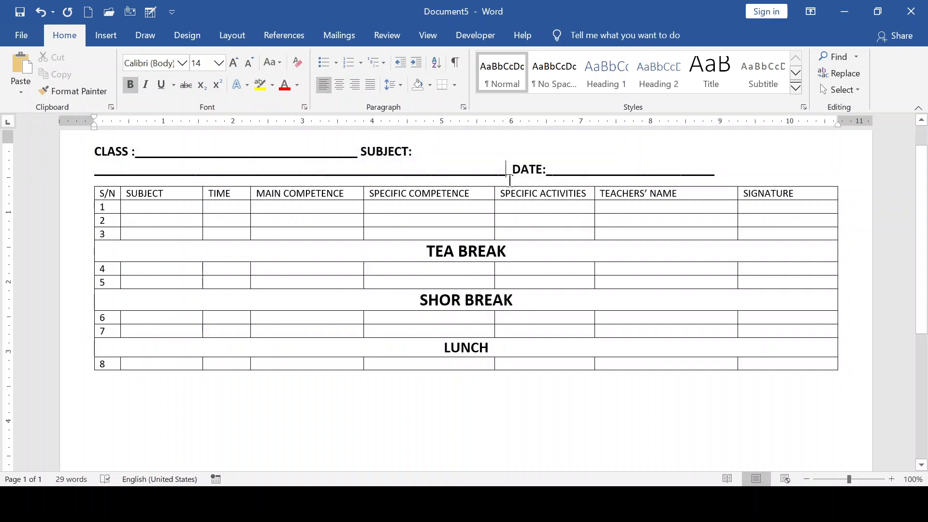
{"action": "key", "text": "BackSpace"}
{"action": "key", "text": "BackSpace"}
{"action": "key", "text": "BackSpace"}
{"action": "key", "text": "BackSpace"}
{"action": "key", "text": "BackSpace"}
{"action": "key", "text": "BackSpace"}
{"action": "key", "text": "BackSpace"}
{"action": "key", "text": "BackSpace"}
{"action": "key", "text": "BackSpace"}
{"action": "key", "text": "BackSpace"}
{"action": "key", "text": "BackSpace"}
{"action": "key", "text": "BackSpace"}
{"action": "key", "text": "BackSpace"}
{"action": "key", "text": "BackSpace"}
{"action": "key", "text": "BackSpace"}
{"action": "key", "text": "BackSpace"}
{"action": "key", "text": "BackSpace"}
{"action": "key", "text": "BackSpace"}
{"action": "key", "text": "BackSpace"}
{"action": "key", "text": "BackSpace"}
{"action": "key", "text": "BackSpace"}
{"action": "key", "text": "BackSpace"}
{"action": "key", "text": "BackSpace"}
{"action": "key", "text": "BackSpace"}
{"action": "key", "text": "BackSpace"}
{"action": "key", "text": "BackSpace"}
{"action": "key", "text": "BackSpace"}
{"action": "key", "text": "BackSpace"}
{"action": "key", "text": "BackSpace"}
{"action": "key", "text": "BackSpace"}
{"action": "key", "text": "BackSpace"}
{"action": "key", "text": "BackSpace"}
{"action": "key", "text": "BackSpace"}
{"action": "key", "text": "BackSpace"}
{"action": "key", "text": "BackSpace"}
{"action": "key", "text": "BackSpace"}
{"action": "key", "text": "BackSpace"}
{"action": "key", "text": "BackSpace"}
{"action": "key", "text": "BackSpace"}
{"action": "key", "text": "BackSpace"}
{"action": "key", "text": "BackSpace"}
{"action": "key", "text": "BackSpace"}
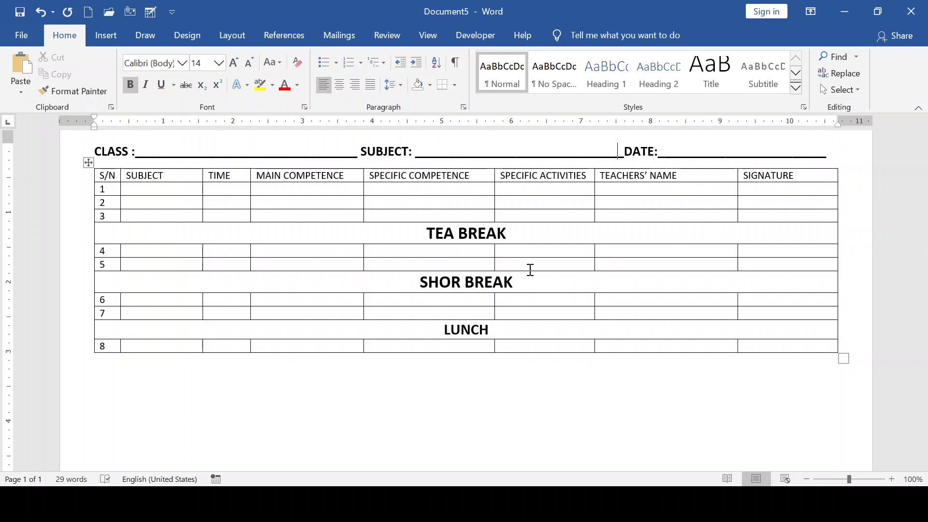
{"action": "type", "text": "__"}
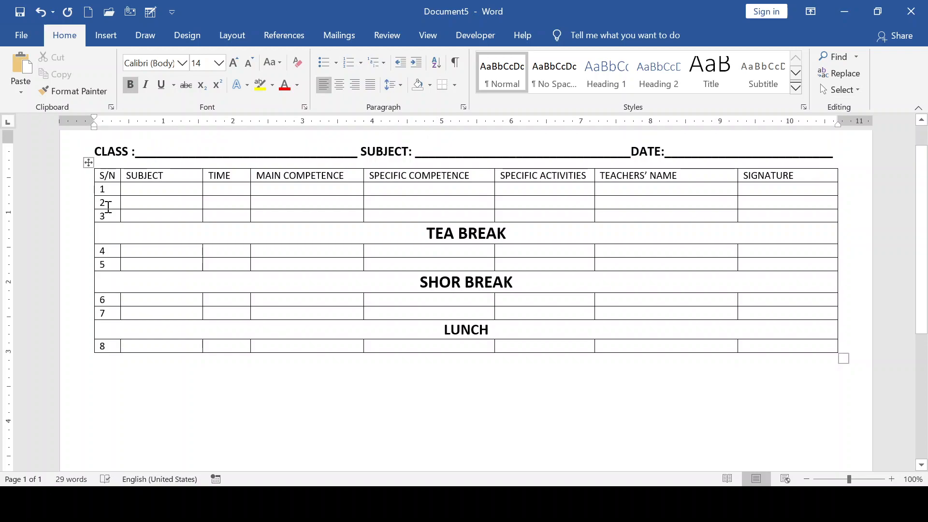
- Add a 'CLASS JOURNAL' title on the top line, sized 24 pt and centred on the page
{"action": "scroll", "coordinate": [108, 207], "scroll_direction": "up", "scroll_amount": 1}
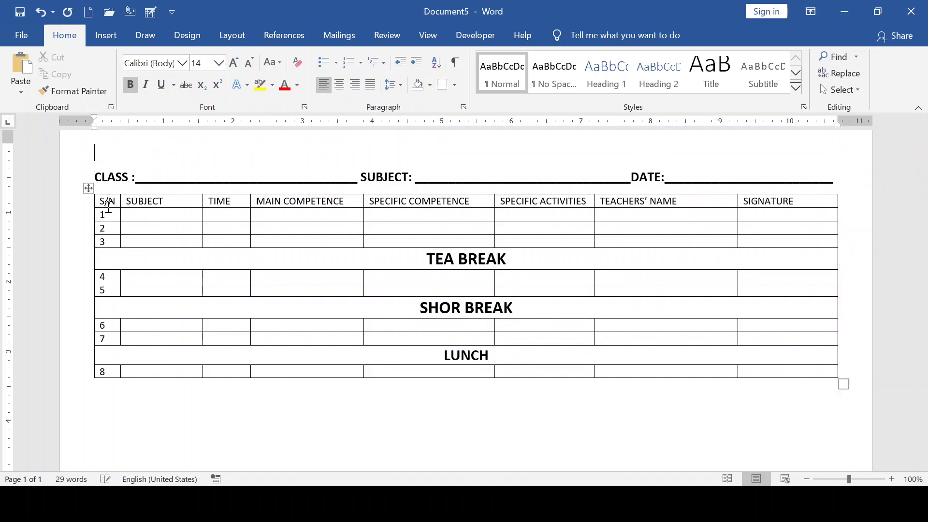
{"action": "type", "text": "CLASS JOURNAL"}
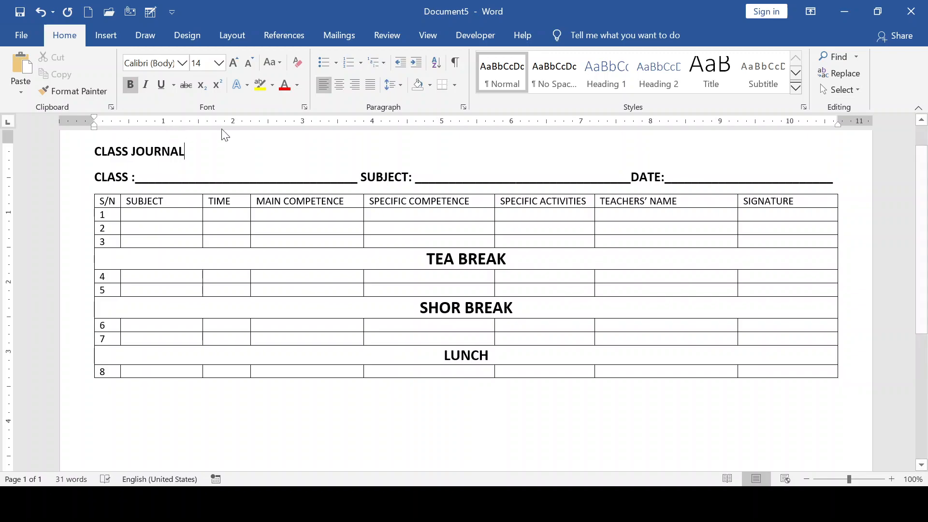
{"action": "left_click_drag", "start_coordinate": [192, 151], "coordinate": [97, 152]}
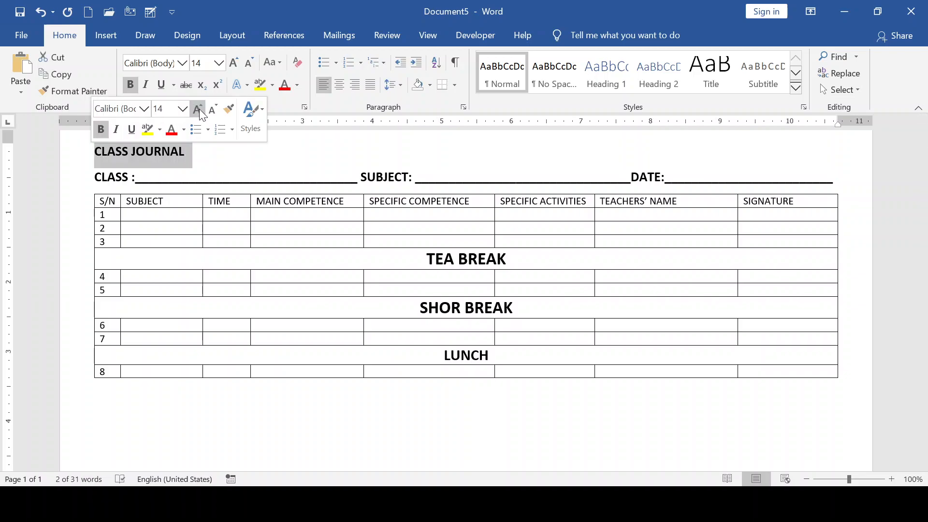
{"action": "left_click", "coordinate": [198, 109]}
{"action": "left_click", "coordinate": [198, 109]}
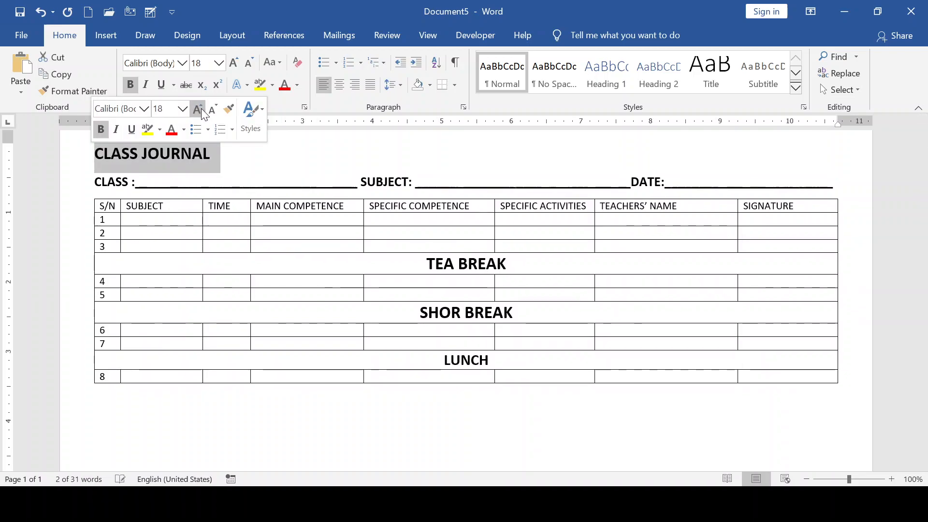
{"action": "left_click", "coordinate": [198, 109]}
{"action": "left_click", "coordinate": [198, 109]}
{"action": "left_click", "coordinate": [198, 110]}
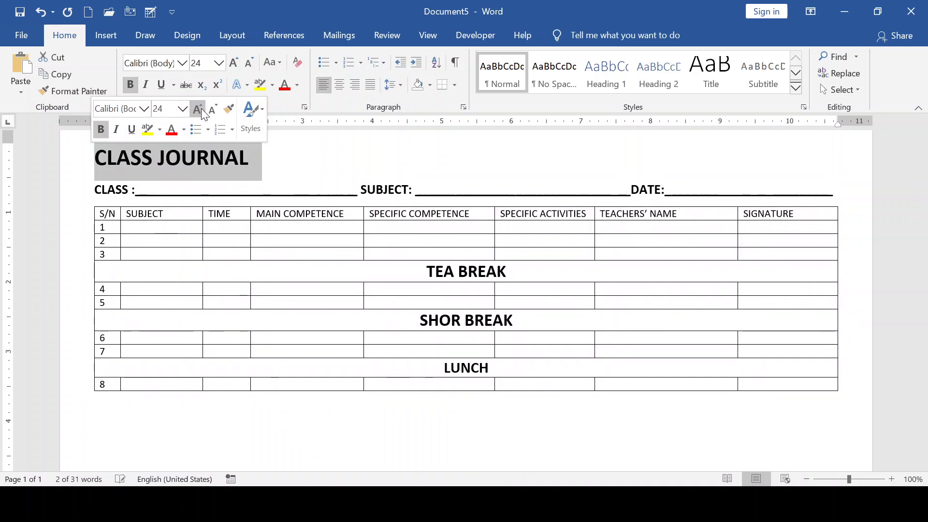
{"action": "left_click", "coordinate": [341, 86]}
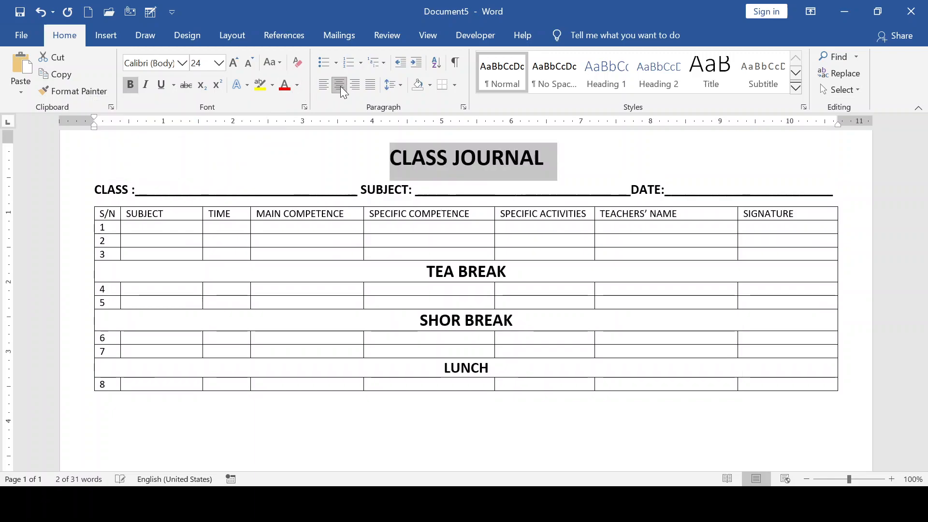
{"action": "left_click", "coordinate": [303, 150]}
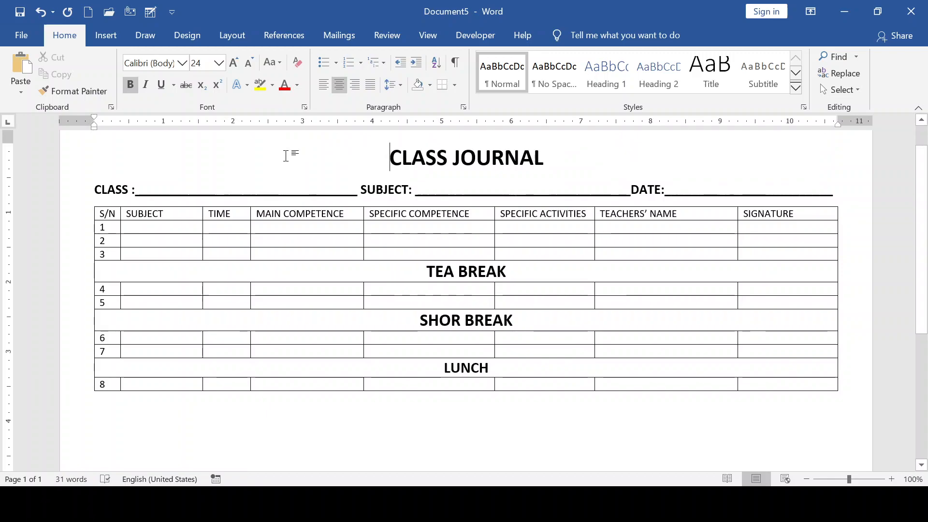
{"action": "key", "text": "ctrl+a"}
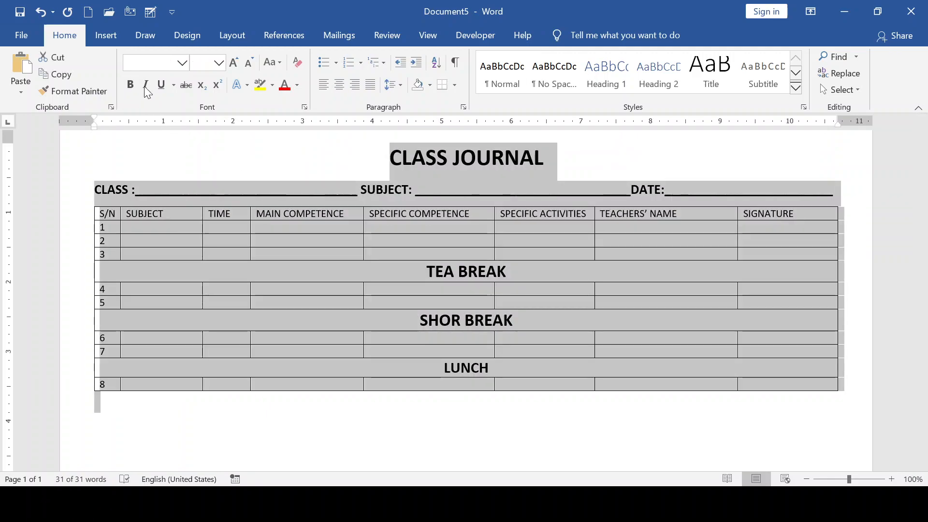
- Apply the Times New Roman font to the whole document
{"action": "left_click", "coordinate": [183, 63]}
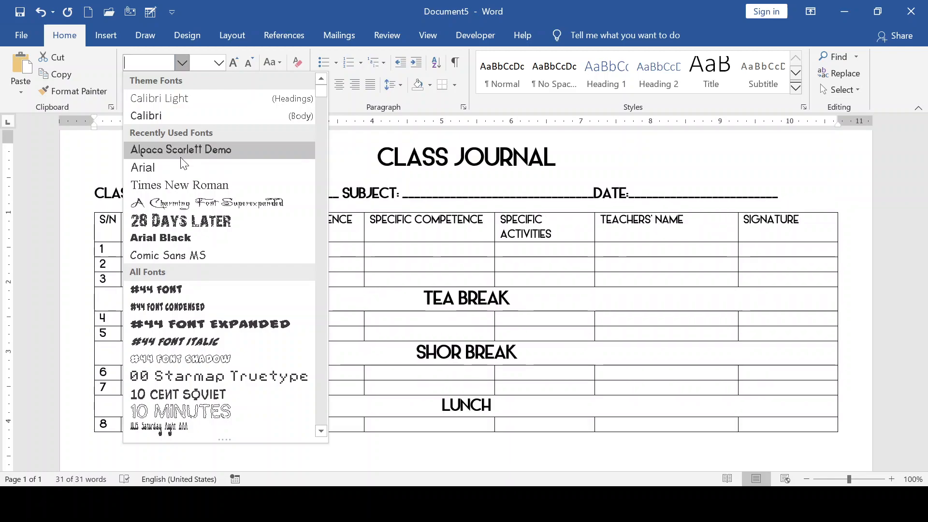
{"action": "left_click", "coordinate": [182, 184]}
{"action": "key", "text": "ctrl+a"}
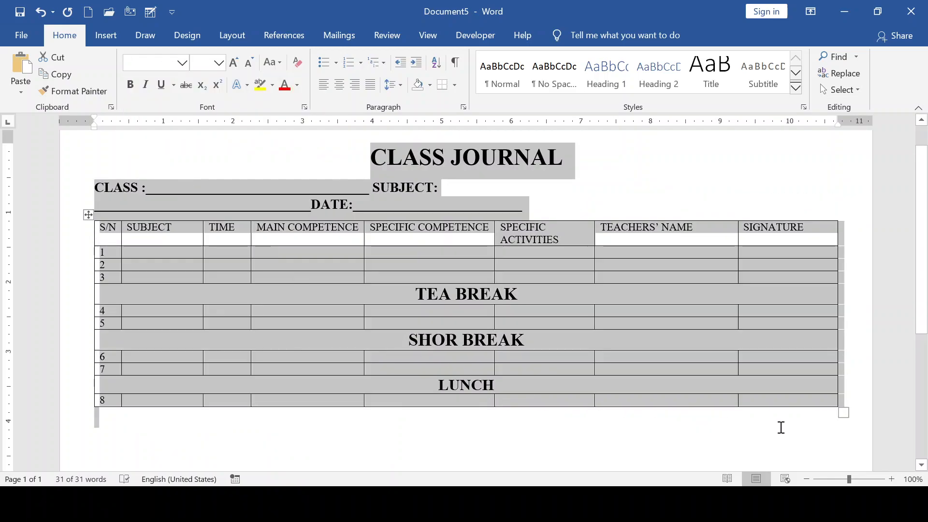
- Trim CLASS underscores so DATE rejoins the line, and stretch the timetable taller
{"action": "left_click", "coordinate": [490, 190]}
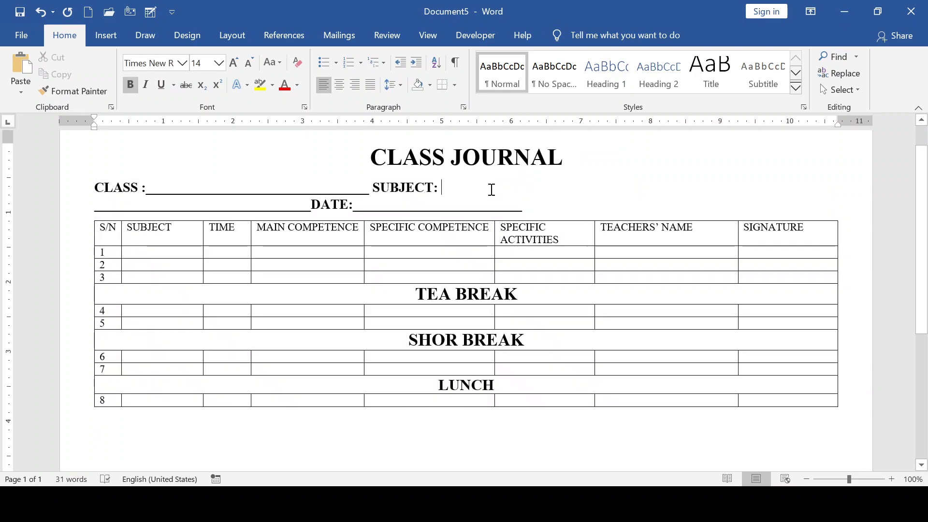
{"action": "left_click", "coordinate": [368, 194]}
{"action": "key", "text": "BackSpace"}
{"action": "key", "text": "BackSpace"}
{"action": "key", "text": "BackSpace"}
{"action": "key", "text": "BackSpace"}
{"action": "key", "text": "BackSpace"}
{"action": "key", "text": "BackSpace"}
{"action": "key", "text": "BackSpace"}
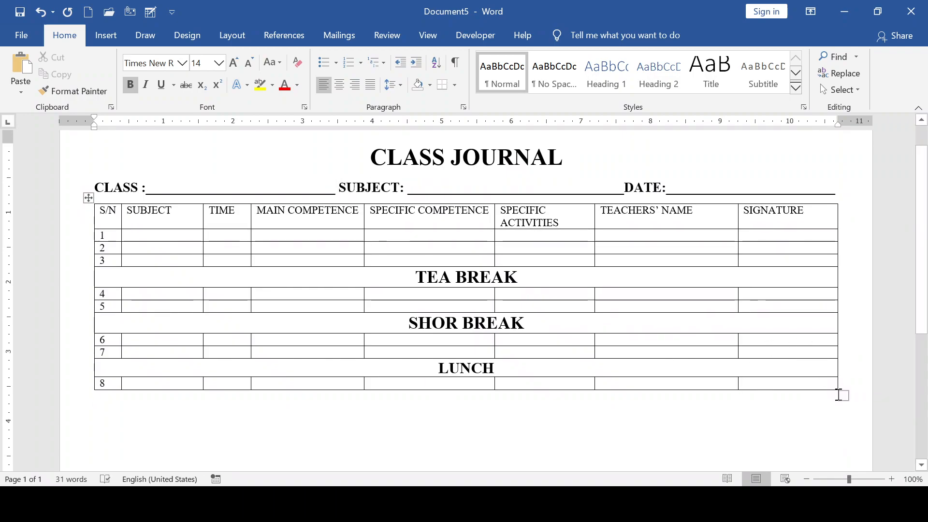
{"action": "mouse_move", "coordinate": [843, 396]}
{"action": "left_mouse_down"}
{"action": "mouse_move", "coordinate": [864, 479]}
{"action": "mouse_move", "coordinate": [857, 373]}
{"action": "mouse_move", "coordinate": [855, 400]}
{"action": "mouse_move", "coordinate": [841, 410]}
{"action": "left_mouse_up"}
- Make the timetable header row labels bold
{"action": "scroll", "coordinate": [810, 373], "scroll_direction": "up", "scroll_amount": 5}
{"action": "scroll", "coordinate": [775, 365], "scroll_direction": "up", "scroll_amount": 4}
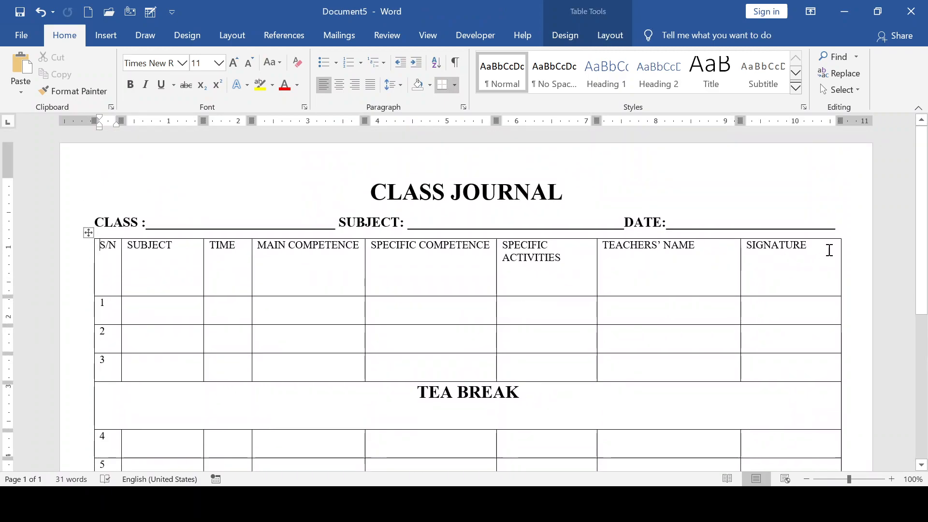
{"action": "mouse_move", "coordinate": [810, 256]}
{"action": "left_mouse_down"}
{"action": "mouse_move", "coordinate": [561, 274]}
{"action": "mouse_move", "coordinate": [84, 280]}
{"action": "left_mouse_up"}
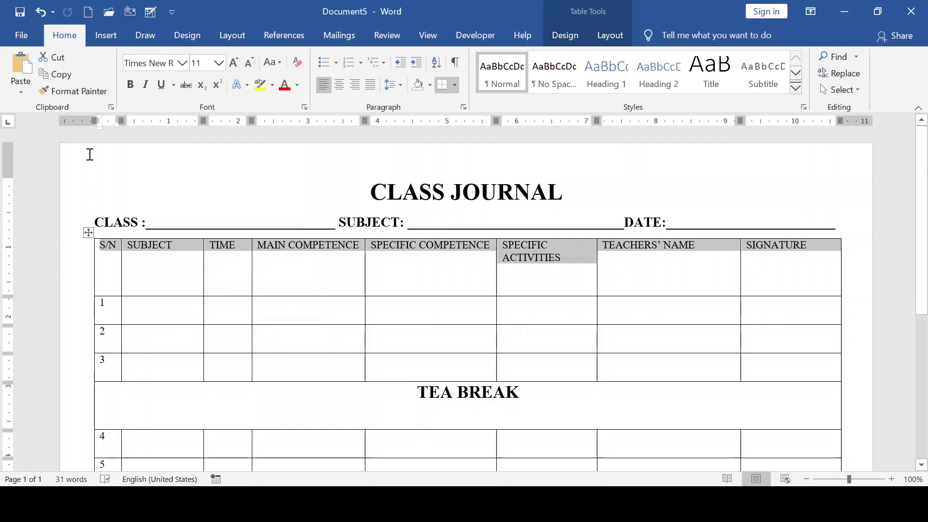
{"action": "left_click", "coordinate": [130, 84]}
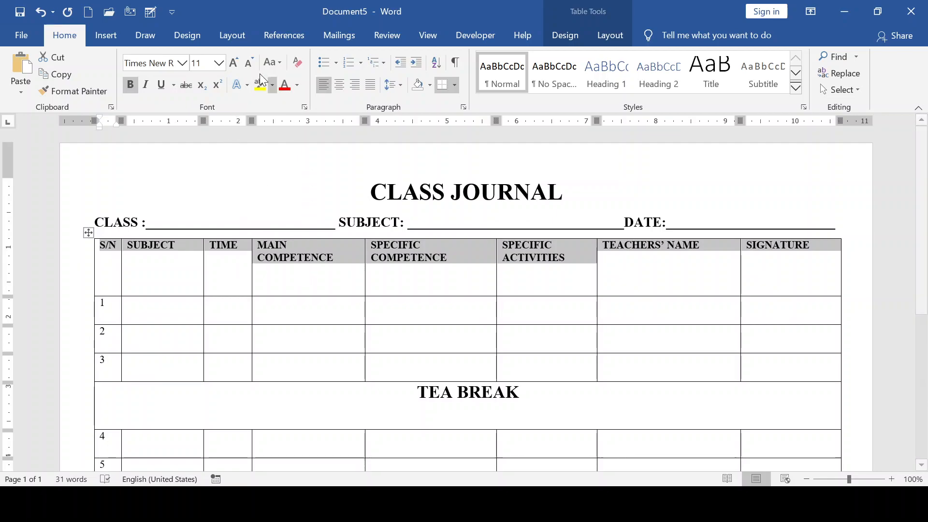
- Set the header row text size to 12 pt
{"action": "left_click", "coordinate": [248, 63]}
{"action": "left_click", "coordinate": [249, 63]}
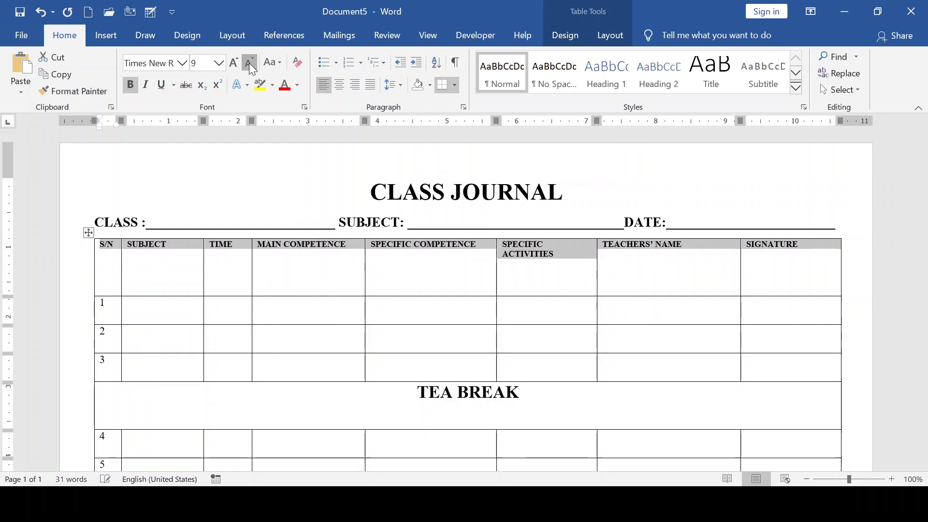
{"action": "left_click", "coordinate": [248, 63]}
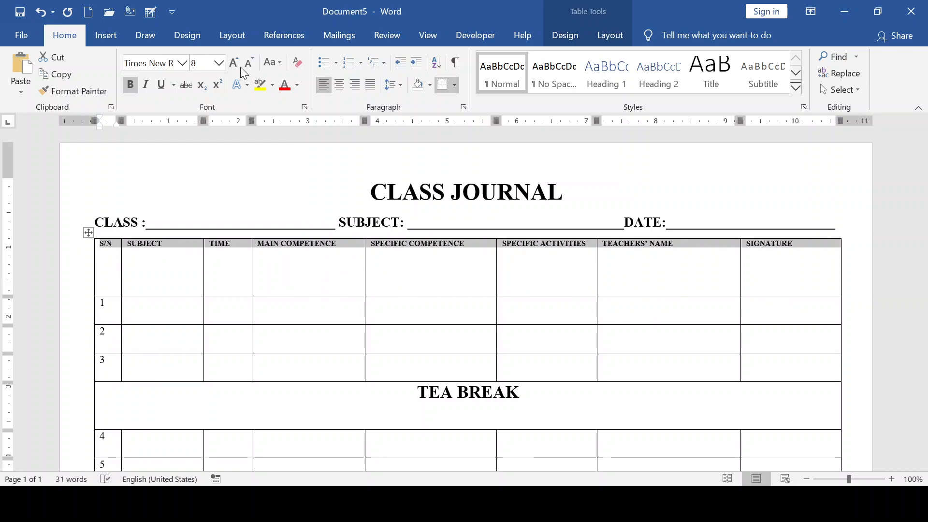
{"action": "left_click", "coordinate": [234, 63]}
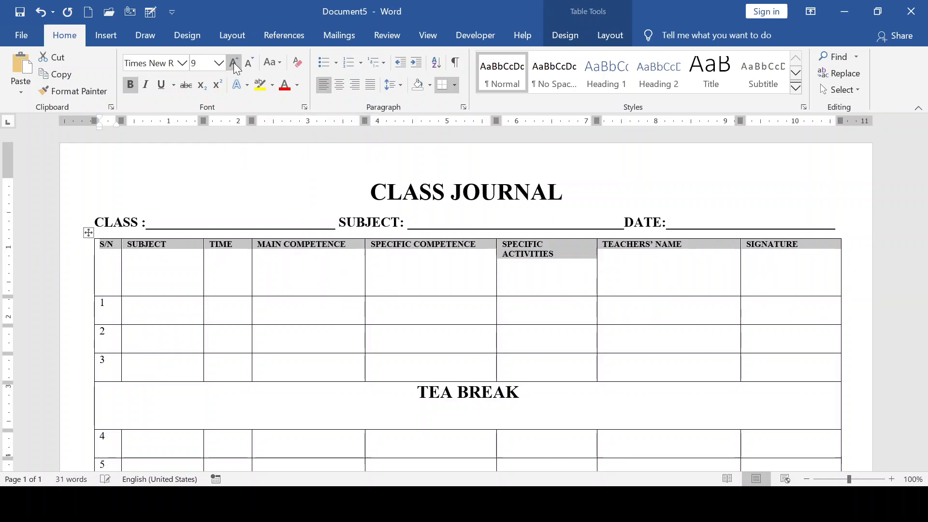
{"action": "left_click", "coordinate": [234, 63]}
{"action": "left_click", "coordinate": [234, 62]}
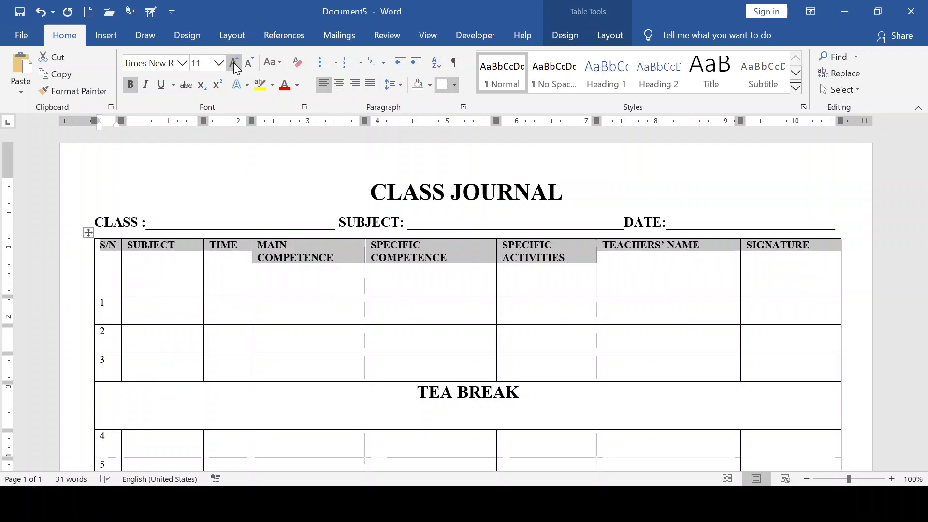
{"action": "left_click", "coordinate": [234, 63]}
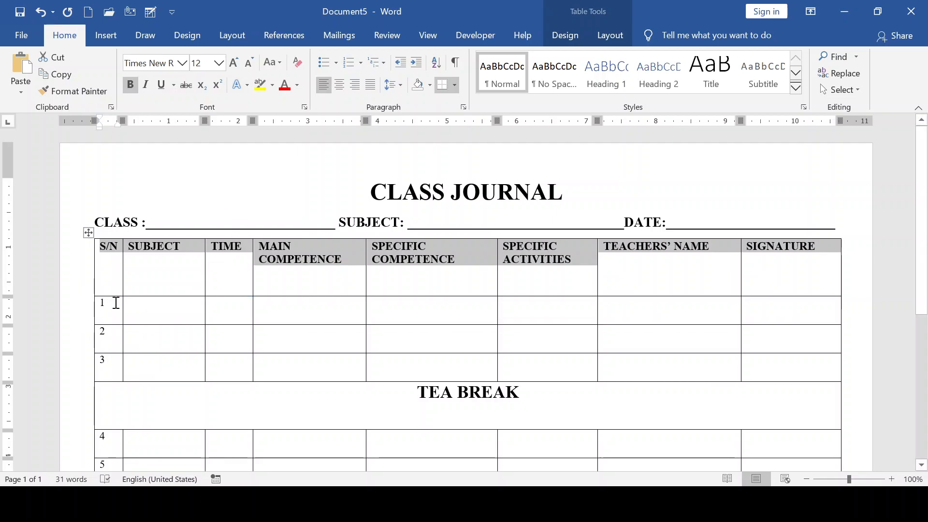
{"action": "left_click", "coordinate": [131, 301]}
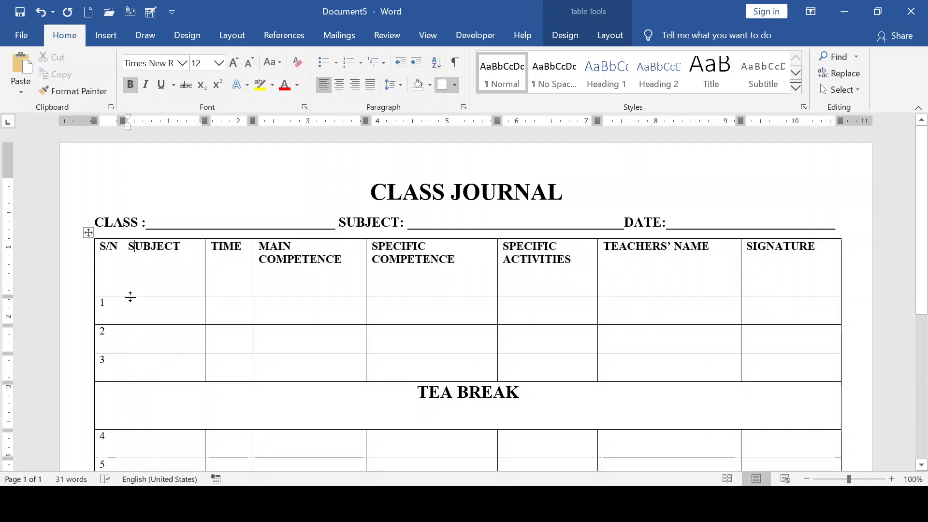
- Shorten the header row to just fit its two-line labels
{"action": "left_click_drag", "start_coordinate": [131, 297], "coordinate": [122, 276]}
{"action": "scroll", "coordinate": [229, 327], "scroll_direction": "down", "scroll_amount": 1}
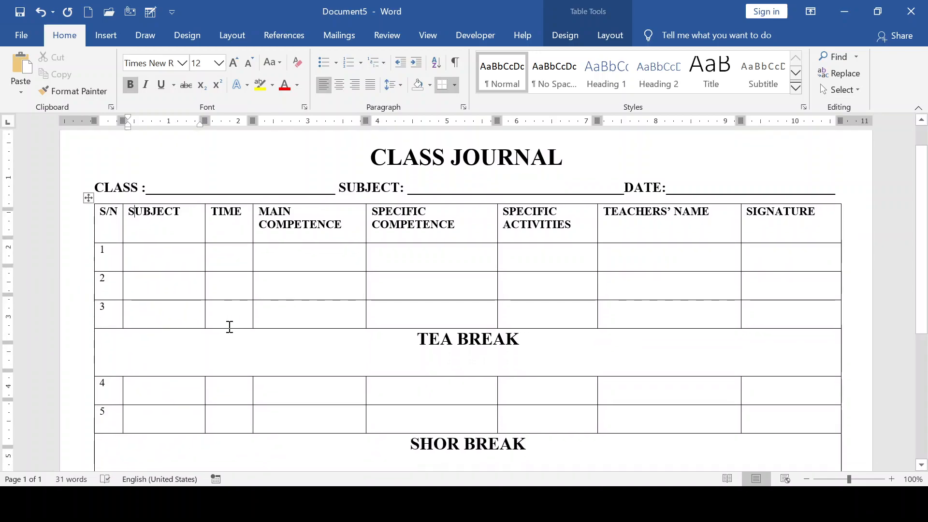
{"action": "scroll", "coordinate": [230, 327], "scroll_direction": "down", "scroll_amount": 1}
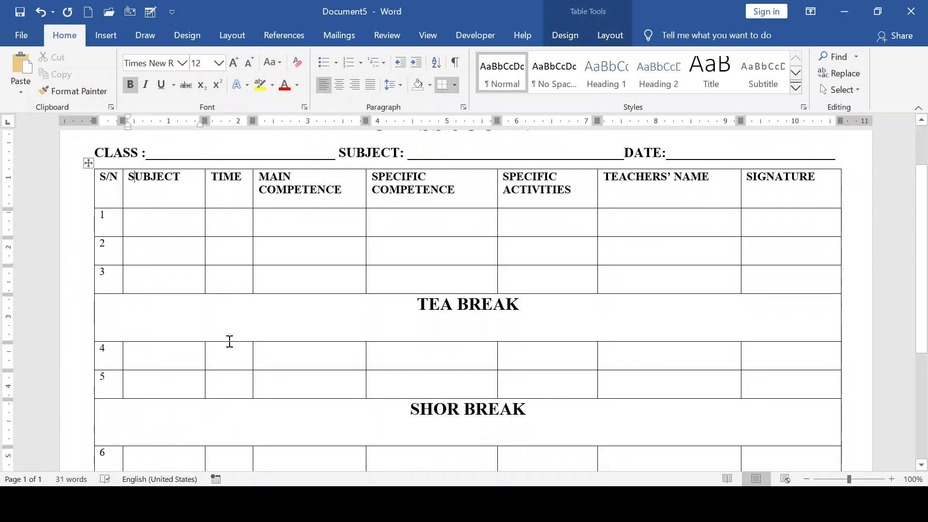
{"action": "scroll", "coordinate": [453, 321], "scroll_direction": "down", "scroll_amount": 3}
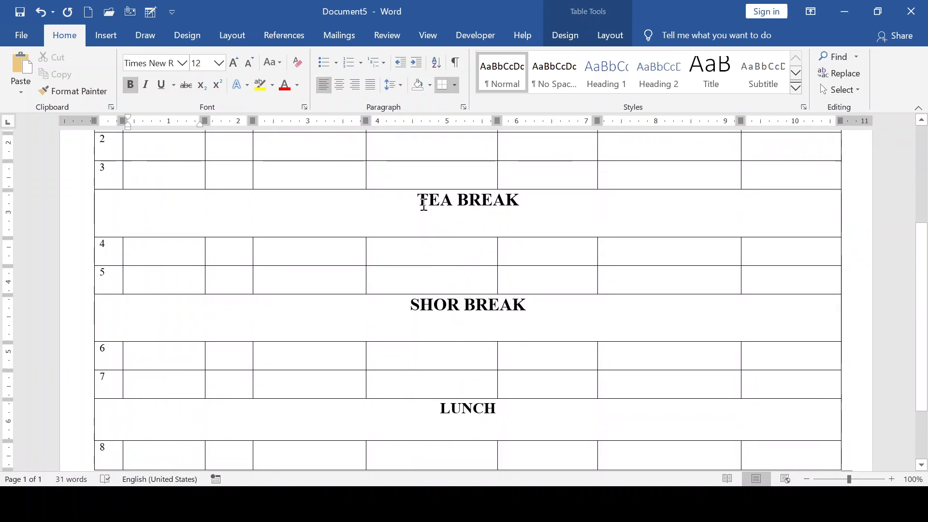
{"action": "scroll", "coordinate": [422, 201], "scroll_direction": "up", "scroll_amount": 1}
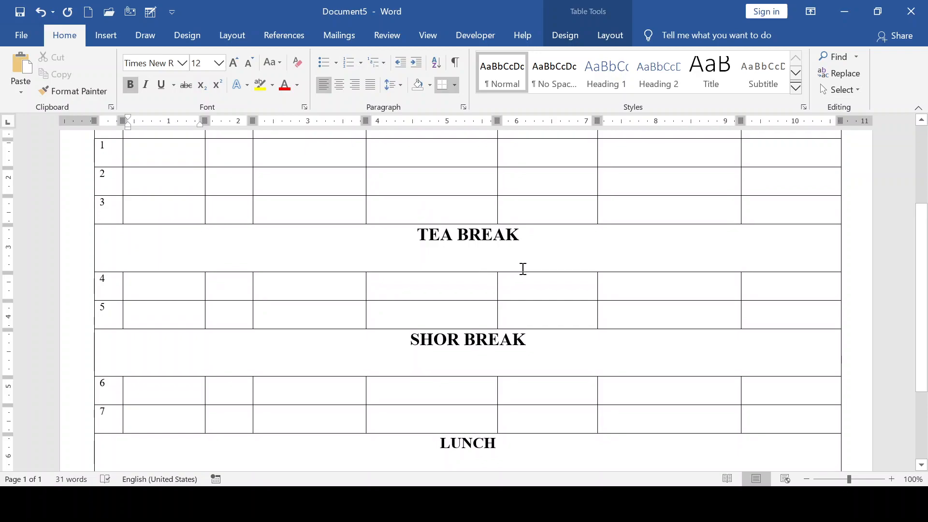
{"action": "scroll", "coordinate": [472, 354], "scroll_direction": "down", "scroll_amount": 1}
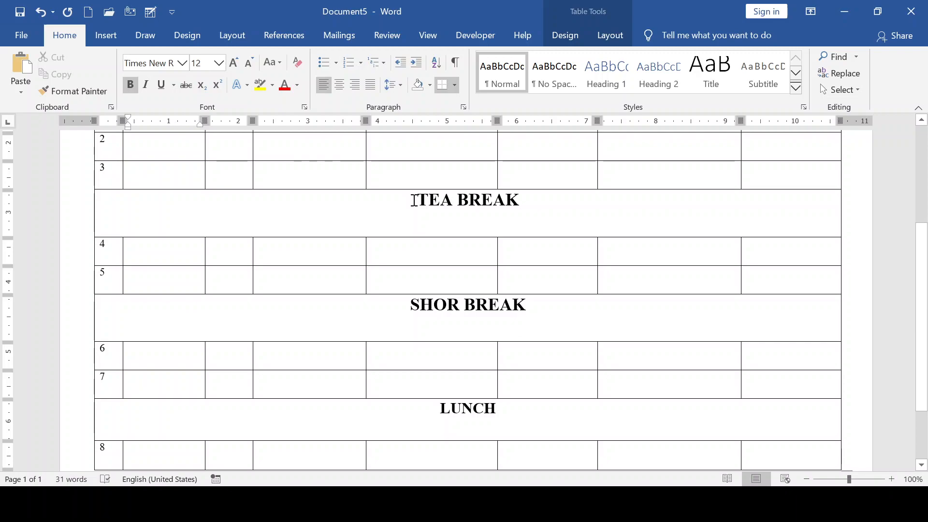
- Select the TEA BREAK text, restoring it after an accidental deletion
{"action": "left_click_drag", "start_coordinate": [419, 200], "coordinate": [513, 298]}
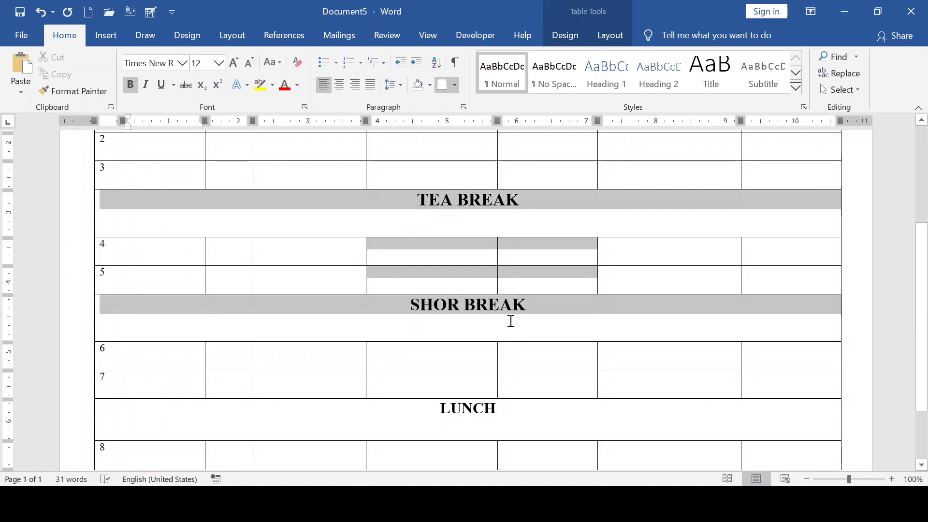
{"action": "left_click", "coordinate": [516, 350]}
{"action": "left_click_drag", "start_coordinate": [526, 198], "coordinate": [326, 224]}
{"action": "key", "text": "Delete"}
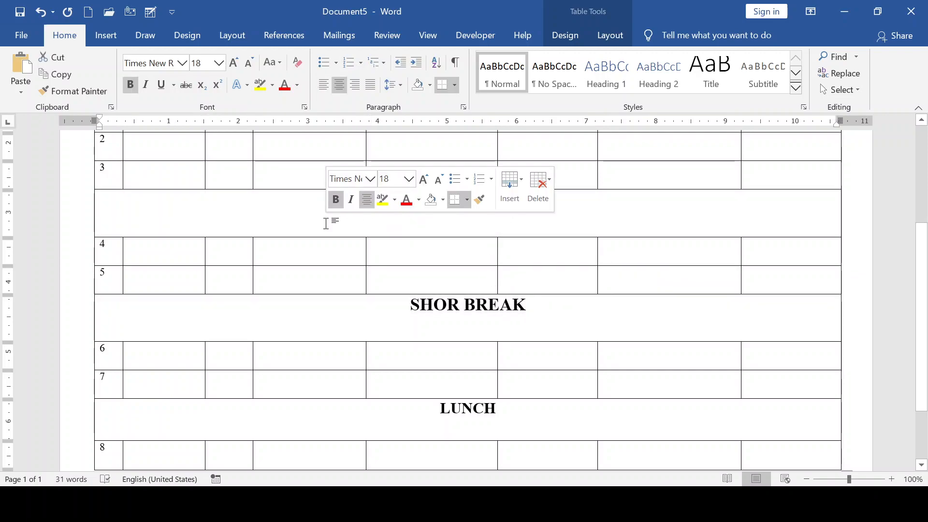
{"action": "key", "text": "ctrl+z"}
{"action": "left_click_drag", "start_coordinate": [484, 201], "coordinate": [600, 197]}
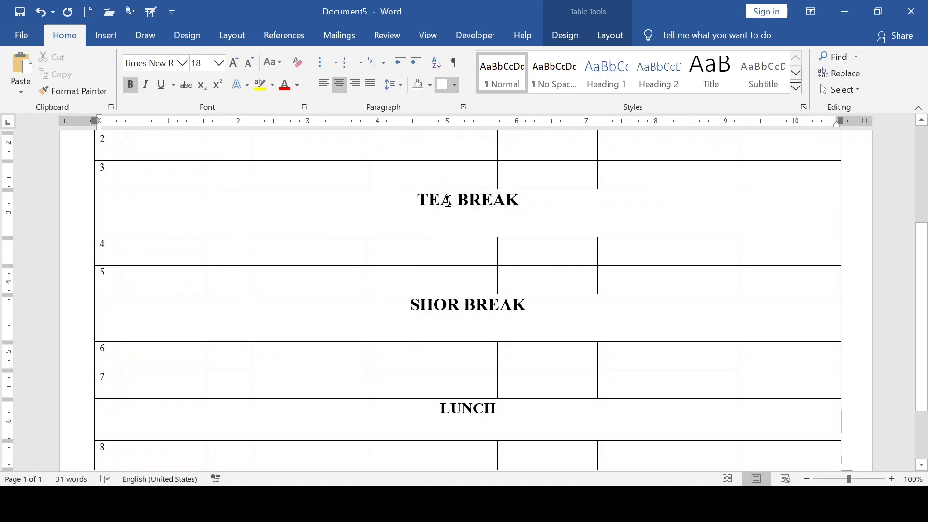
{"action": "left_click_drag", "start_coordinate": [574, 207], "coordinate": [376, 197]}
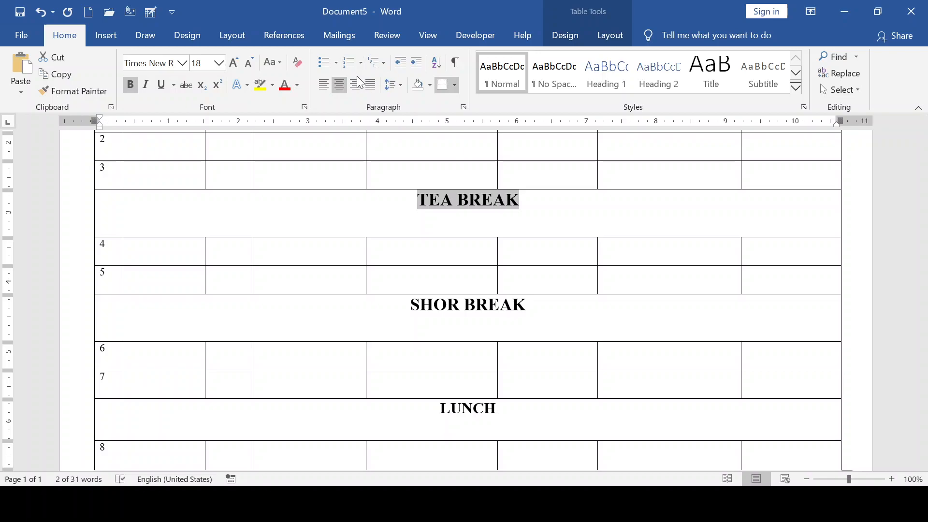
- Centre TEA BREAK vertically and horizontally in its row using Layout's Align Center
{"action": "left_click", "coordinate": [611, 34]}
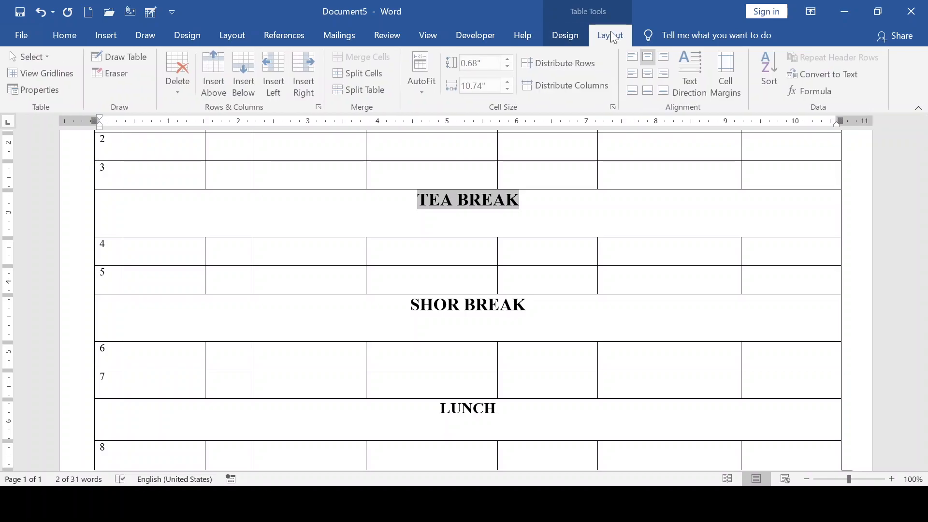
{"action": "left_click", "coordinate": [572, 34]}
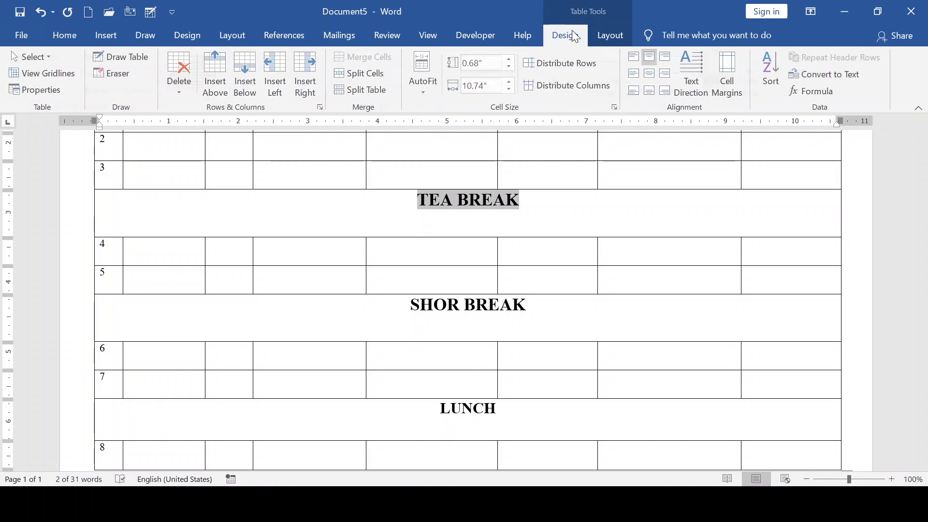
{"action": "left_click", "coordinate": [601, 35]}
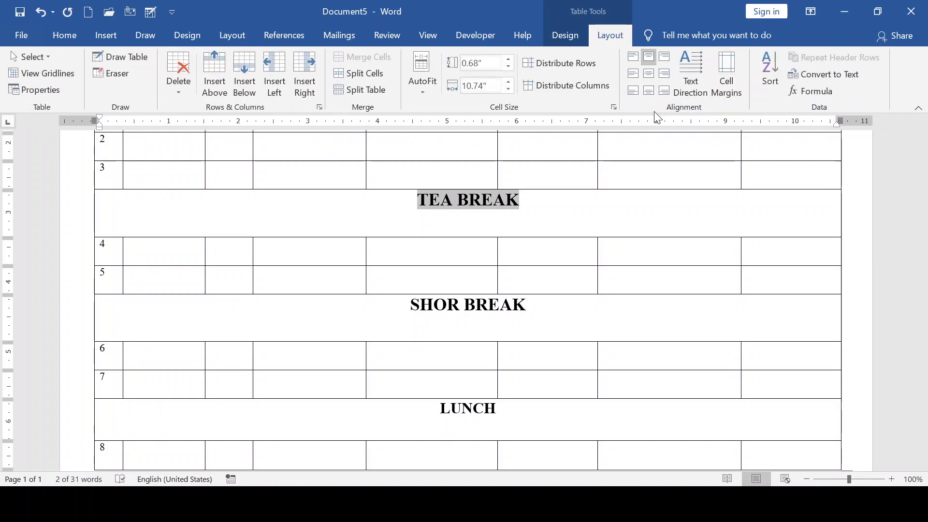
{"action": "left_click", "coordinate": [651, 71]}
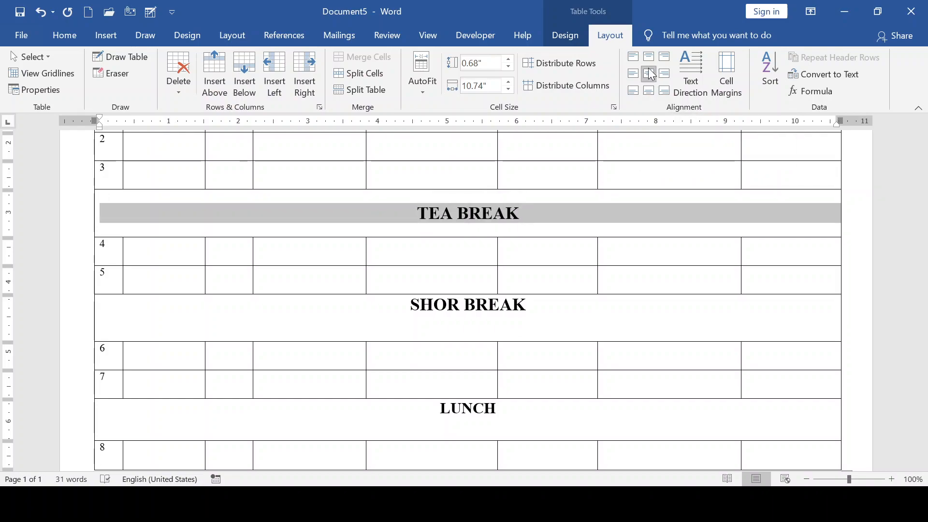
- Apply Align Center to the SHOR BREAK and LUNCH labels
{"action": "left_click_drag", "start_coordinate": [529, 303], "coordinate": [403, 296]}
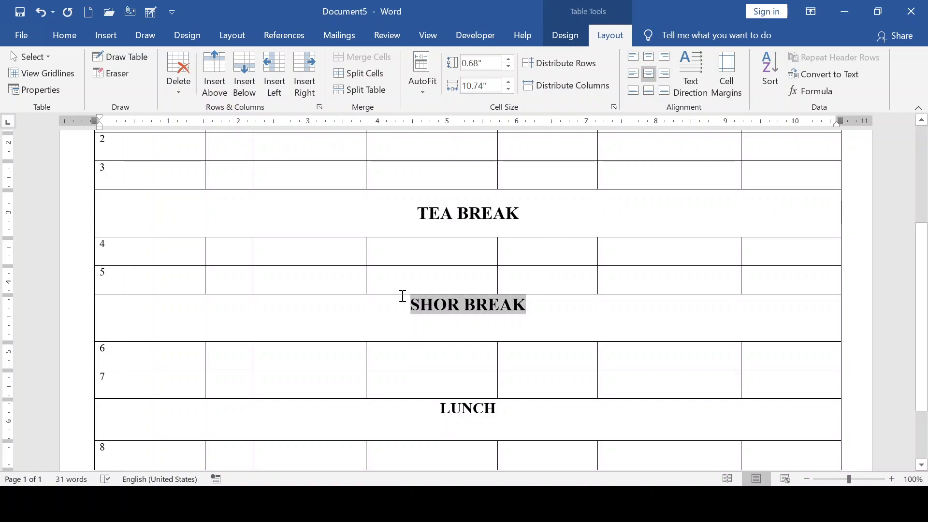
{"action": "left_click", "coordinate": [651, 72]}
{"action": "left_click_drag", "start_coordinate": [496, 414], "coordinate": [421, 414]}
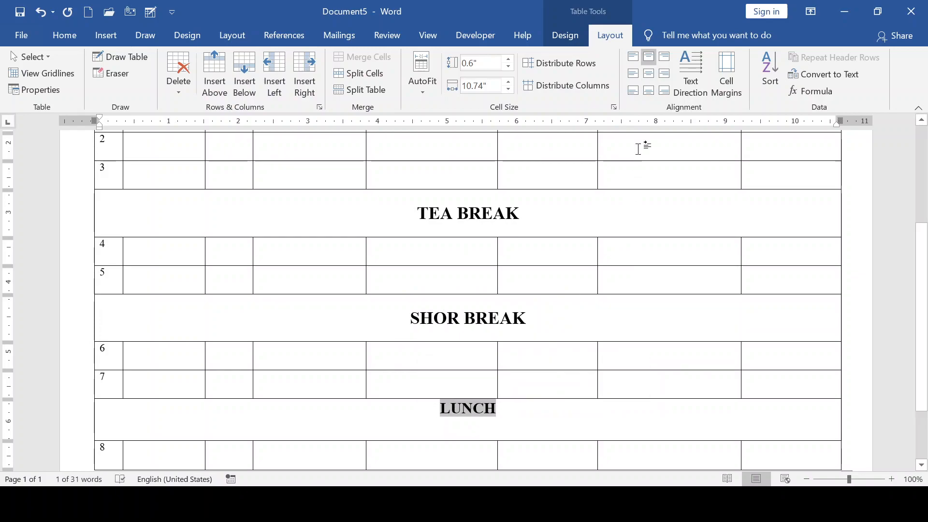
{"action": "left_click", "coordinate": [649, 75]}
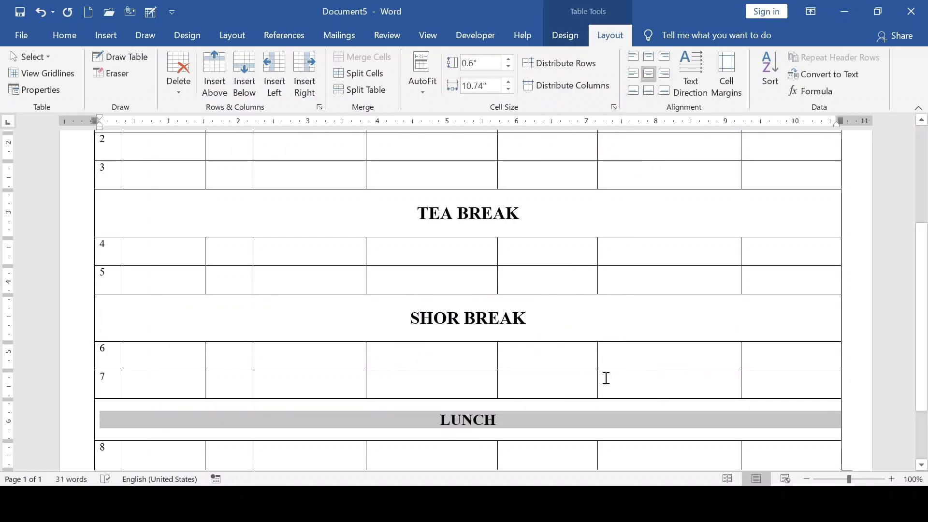
{"action": "scroll", "coordinate": [605, 382], "scroll_direction": "down", "scroll_amount": 3}
{"action": "scroll", "coordinate": [571, 438], "scroll_direction": "up", "scroll_amount": 3}
{"action": "scroll", "coordinate": [570, 441], "scroll_direction": "down", "scroll_amount": 3}
{"action": "left_click", "coordinate": [558, 416]}
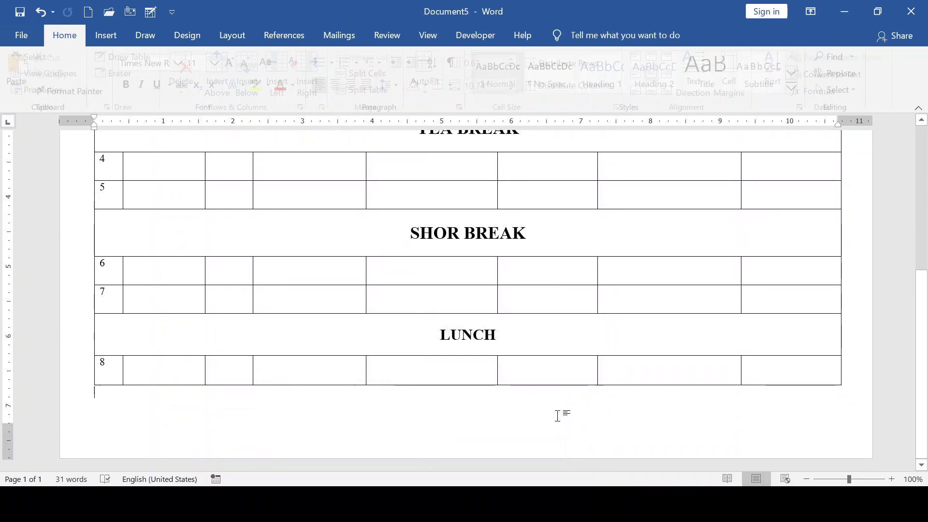
{"action": "scroll", "coordinate": [438, 326], "scroll_direction": "up", "scroll_amount": 5}
{"action": "scroll", "coordinate": [438, 326], "scroll_direction": "up", "scroll_amount": 3}
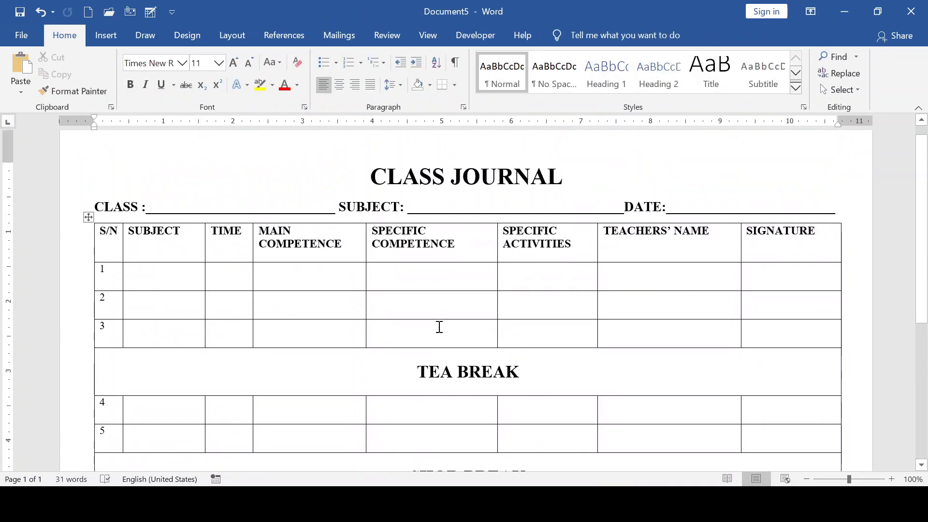
{"action": "left_click", "coordinate": [182, 285]}
{"action": "left_click", "coordinate": [237, 274]}
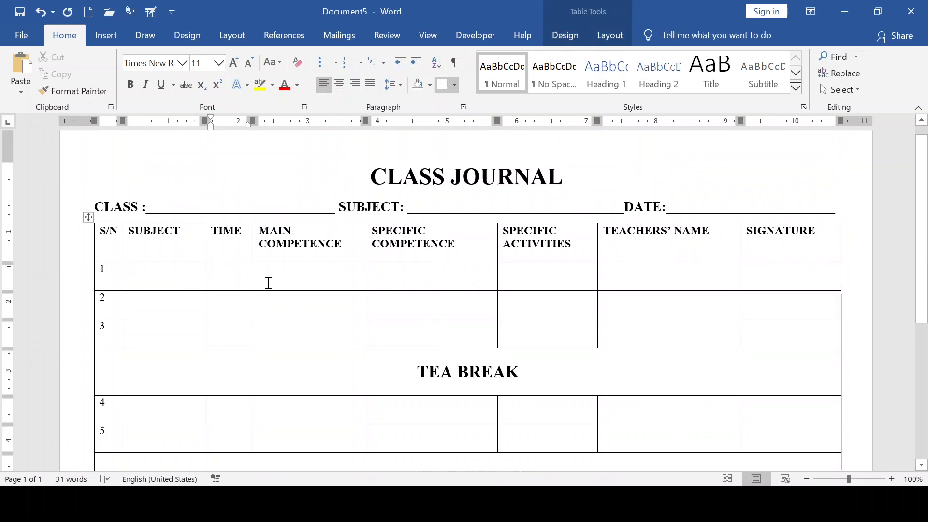
{"action": "left_click", "coordinate": [543, 278]}
{"action": "scroll", "coordinate": [435, 288], "scroll_direction": "down", "scroll_amount": 5}
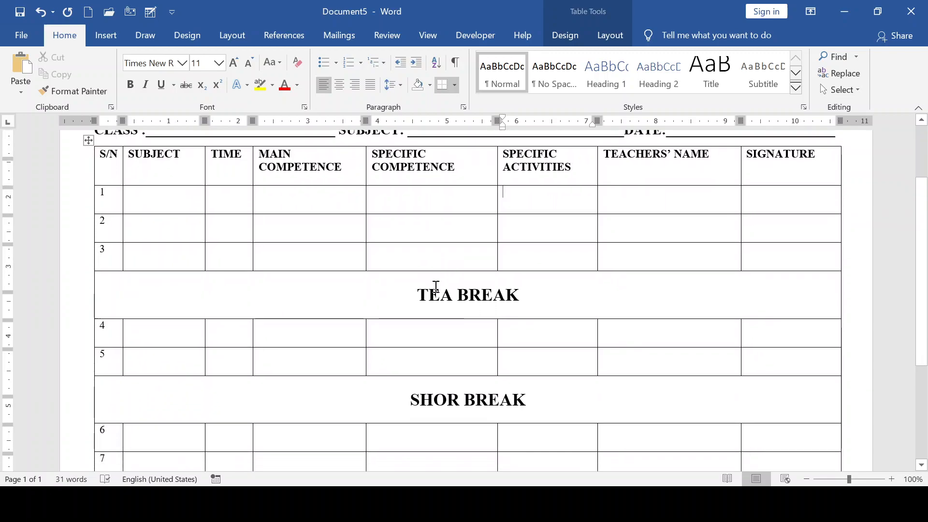
{"action": "scroll", "coordinate": [435, 287], "scroll_direction": "down", "scroll_amount": 3}
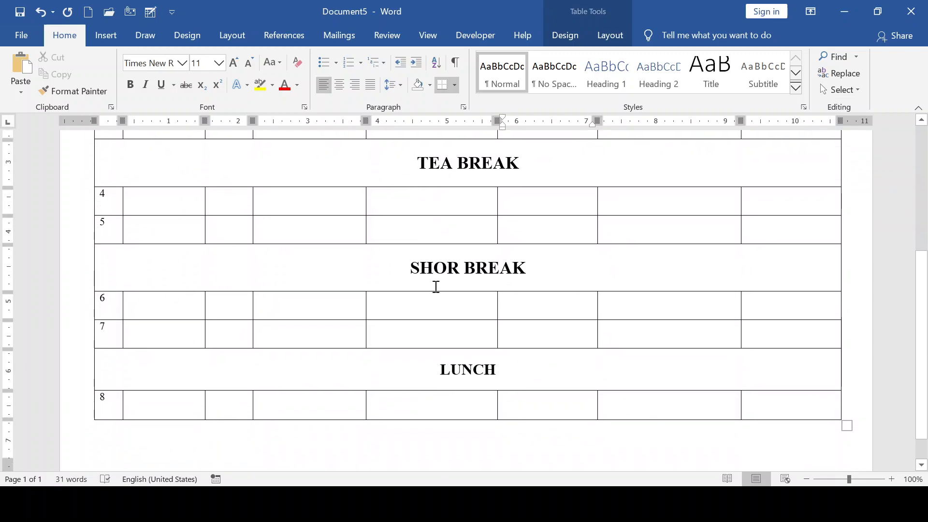